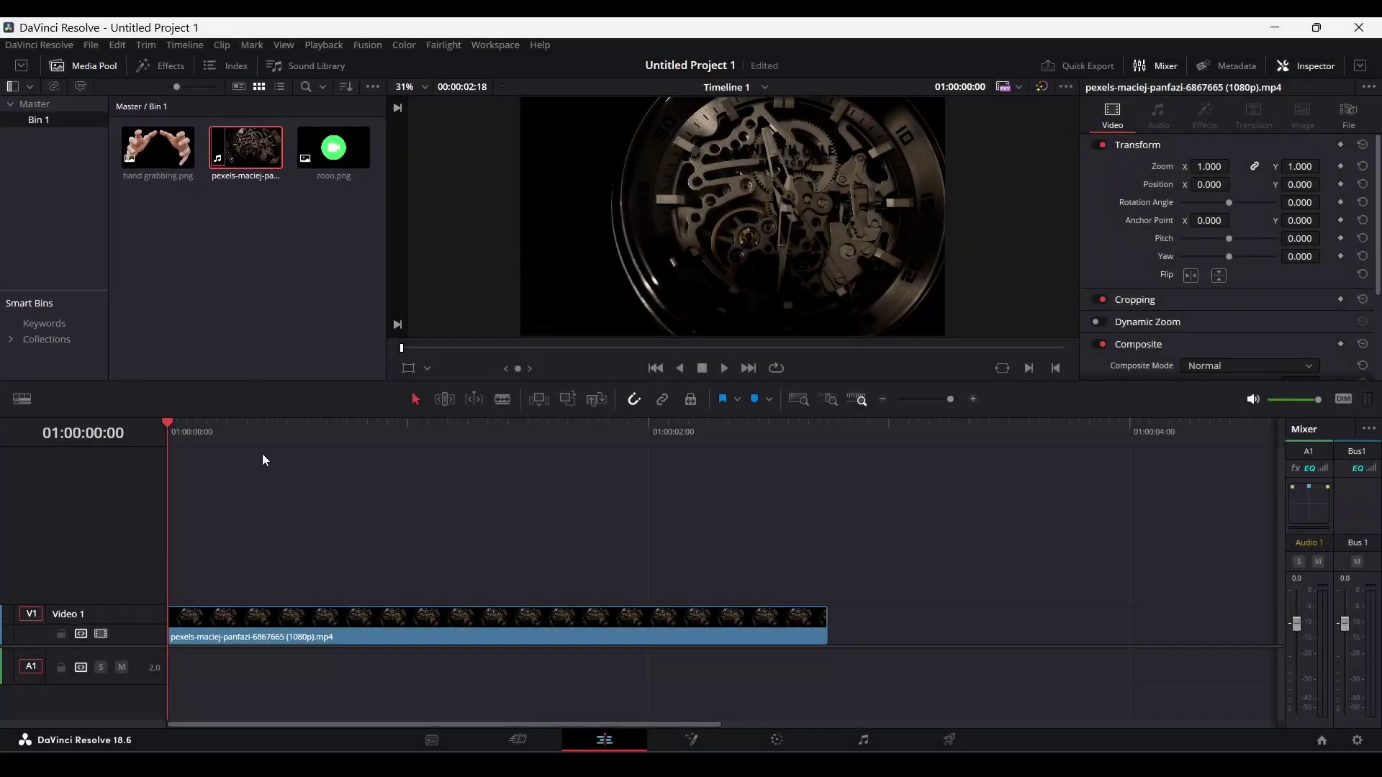
Frame the watch clip's start at Zoom 1.8 and Position -329, -39
left_click_drag(217, 422, 399, 463)
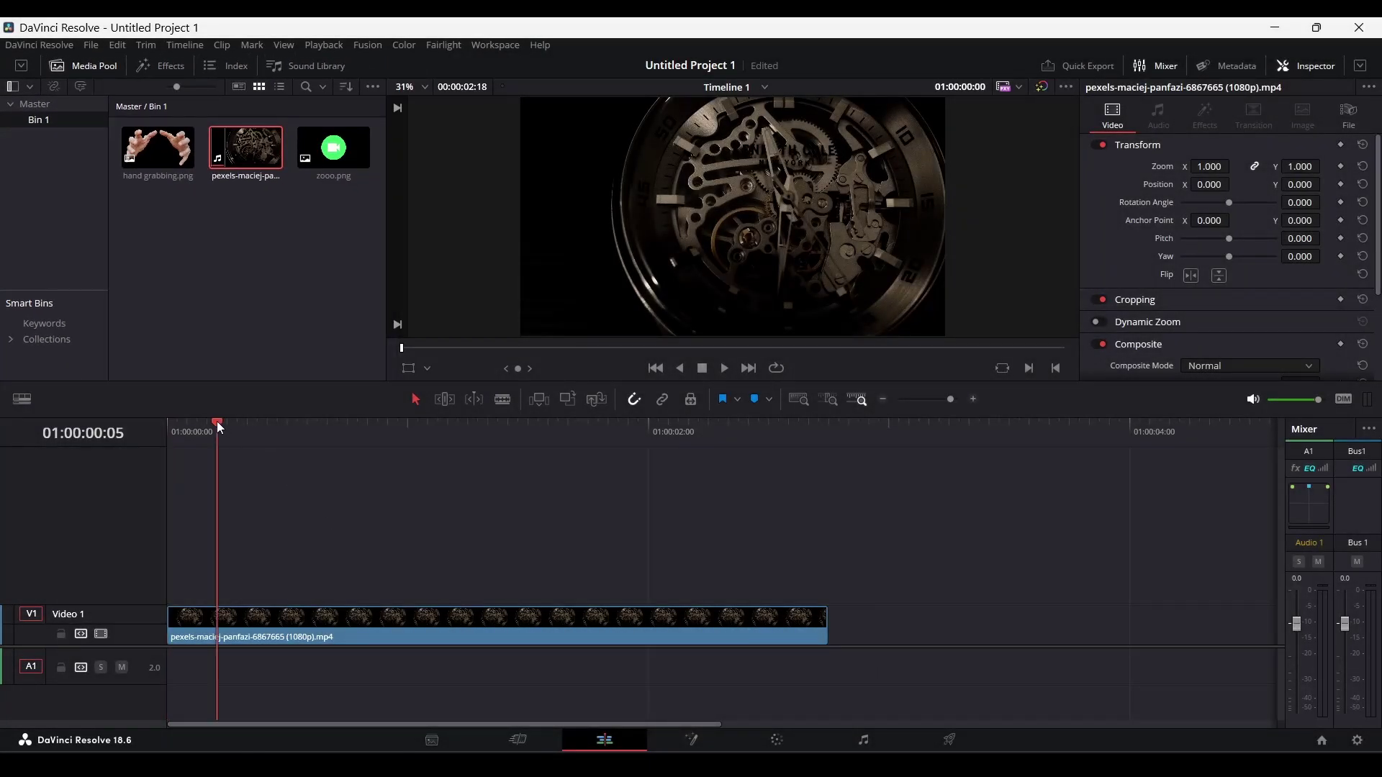
key("Home")
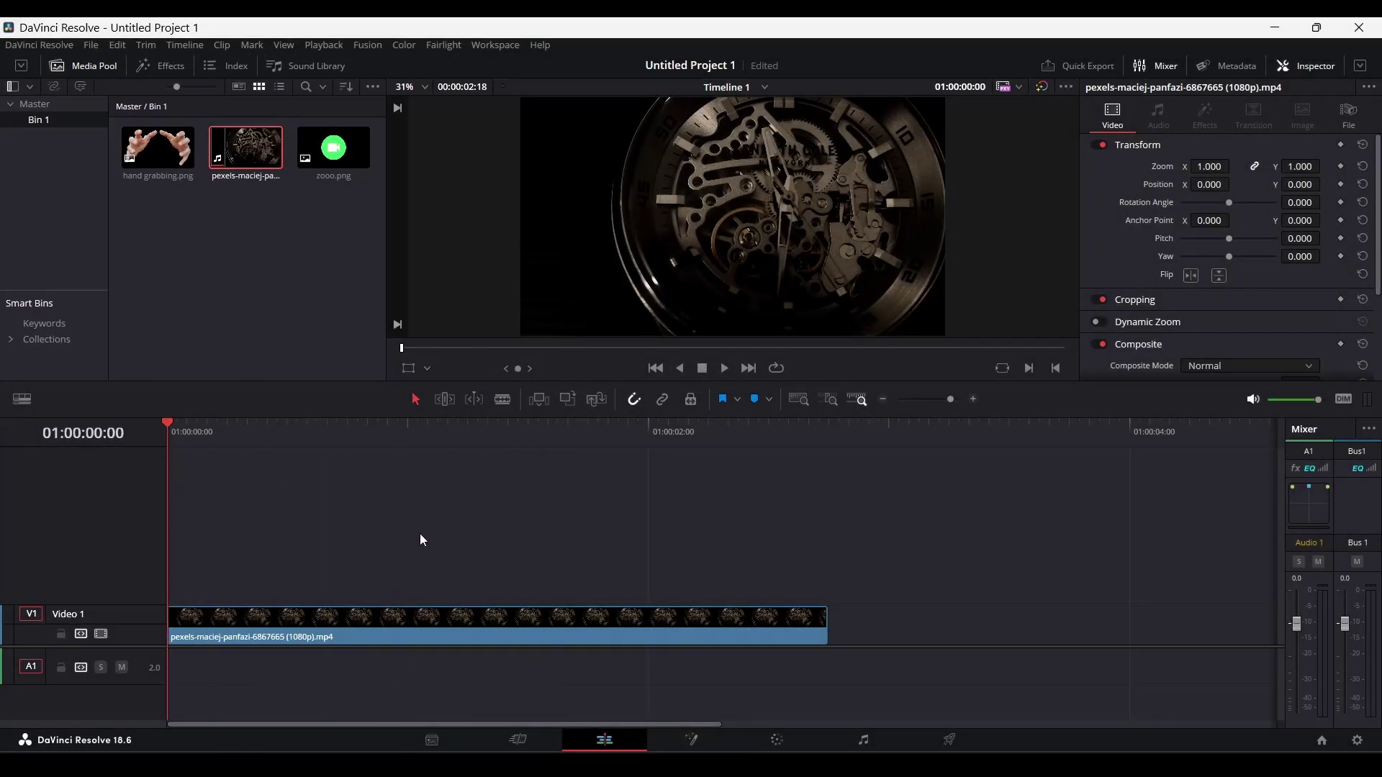
left_click(487, 629)
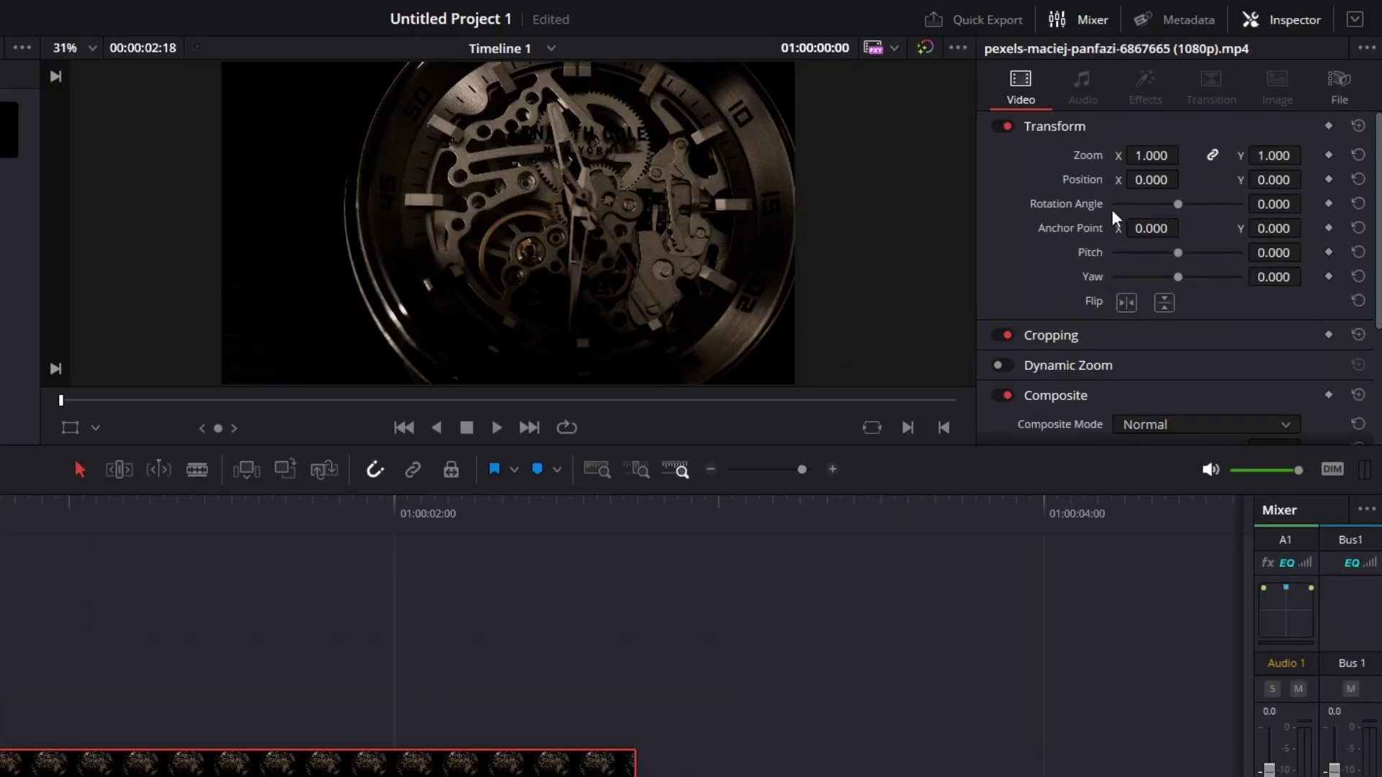
left_click(1152, 156)
key("BackSpace")
type("1.8")
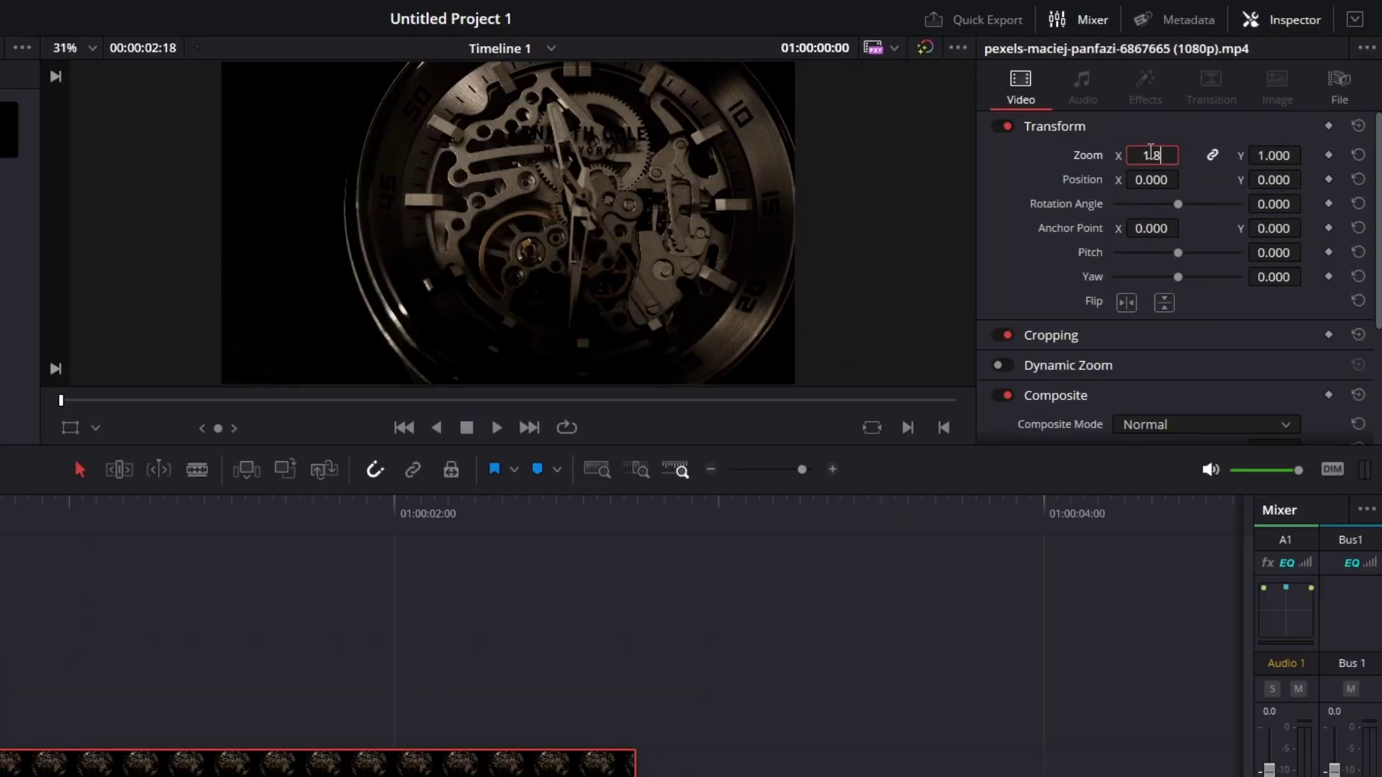
key("Return")
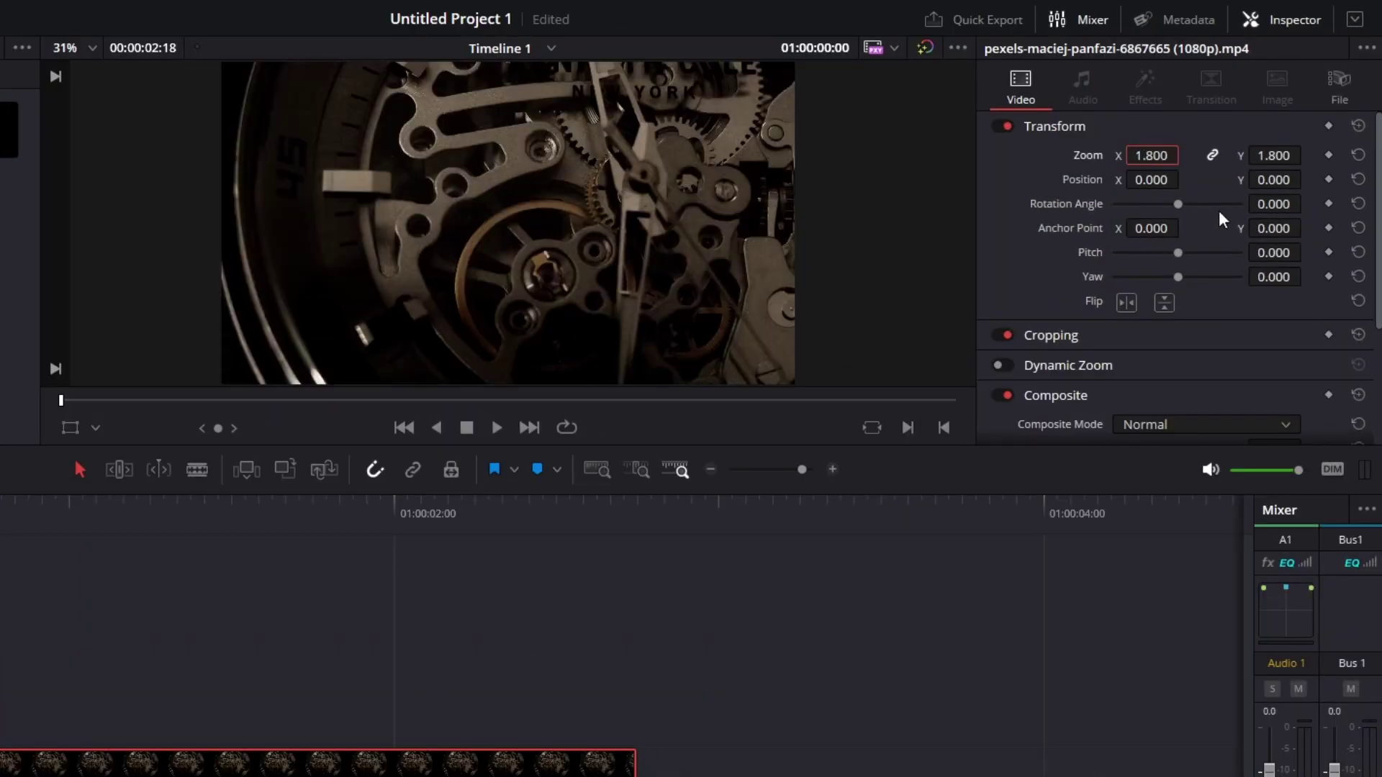
left_click_drag(1155, 179, 1165, 178)
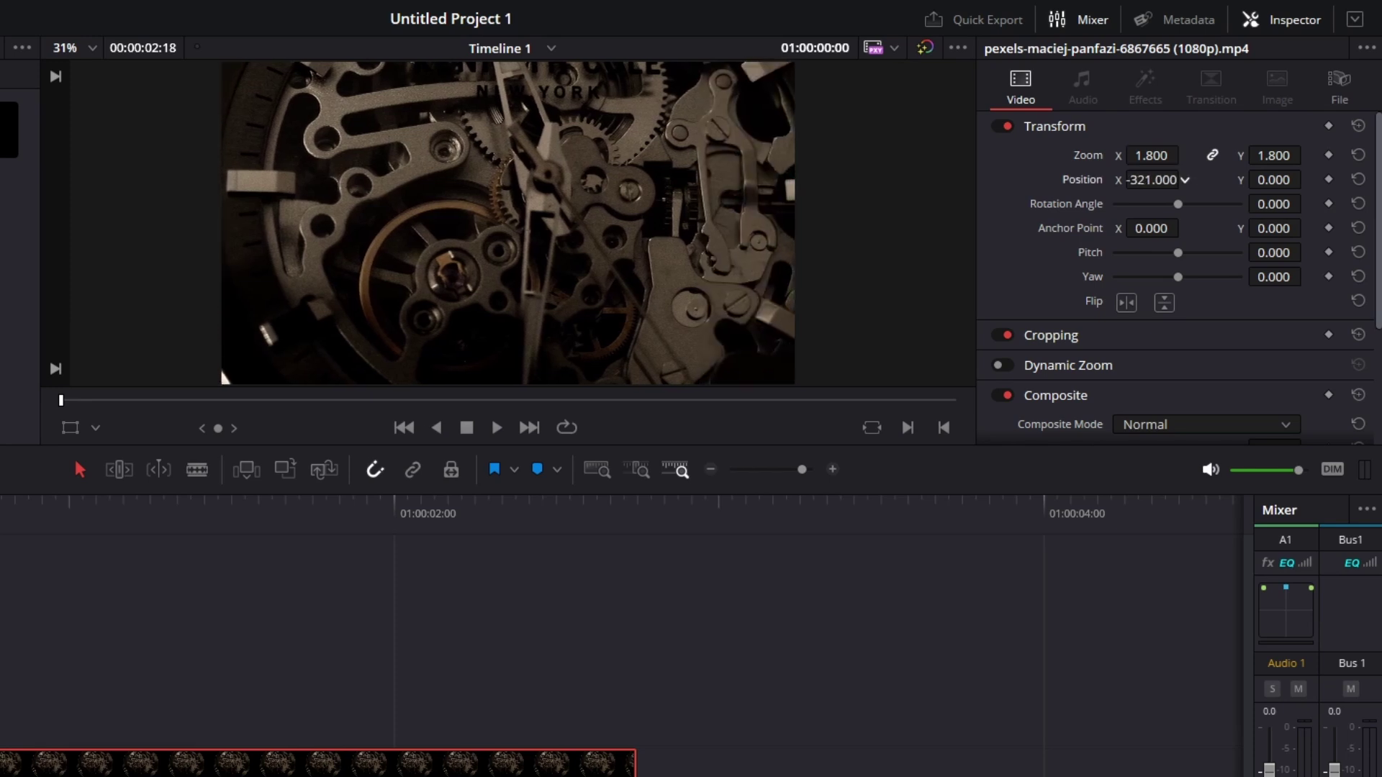
left_click_drag(1274, 177, 1323, 150)
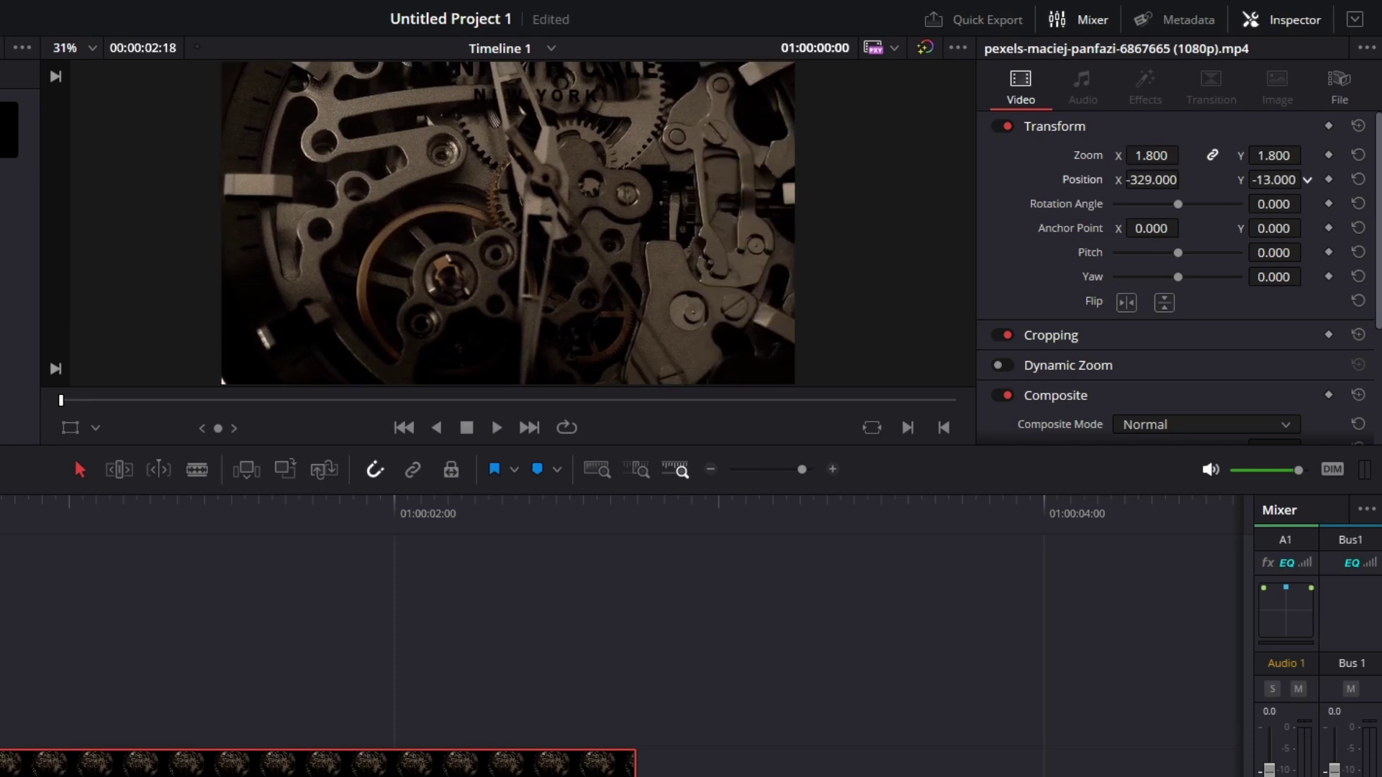
Keyframe zoom and position at the start, set Zoom 1.5 at the clip end, and play it back
left_click(1328, 154)
left_click(1328, 180)
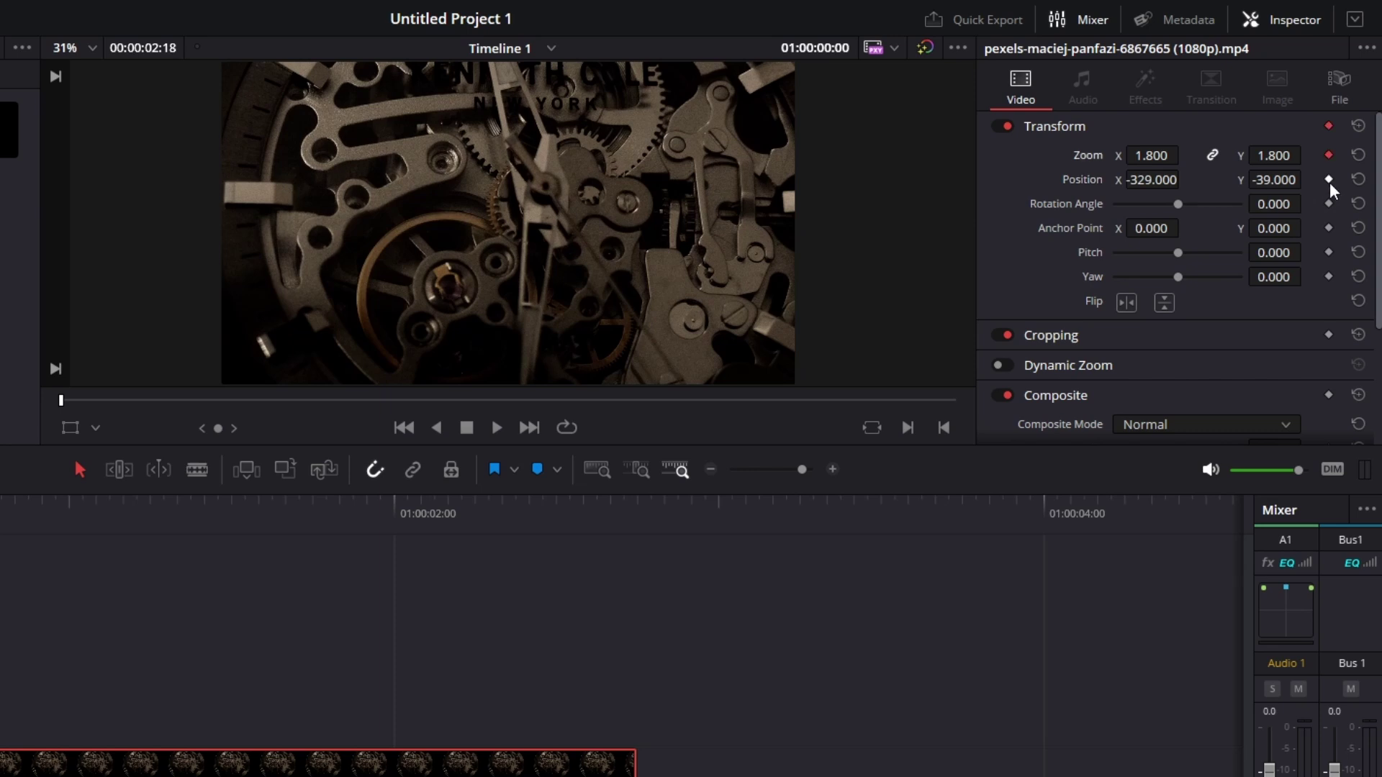
left_click(660, 524)
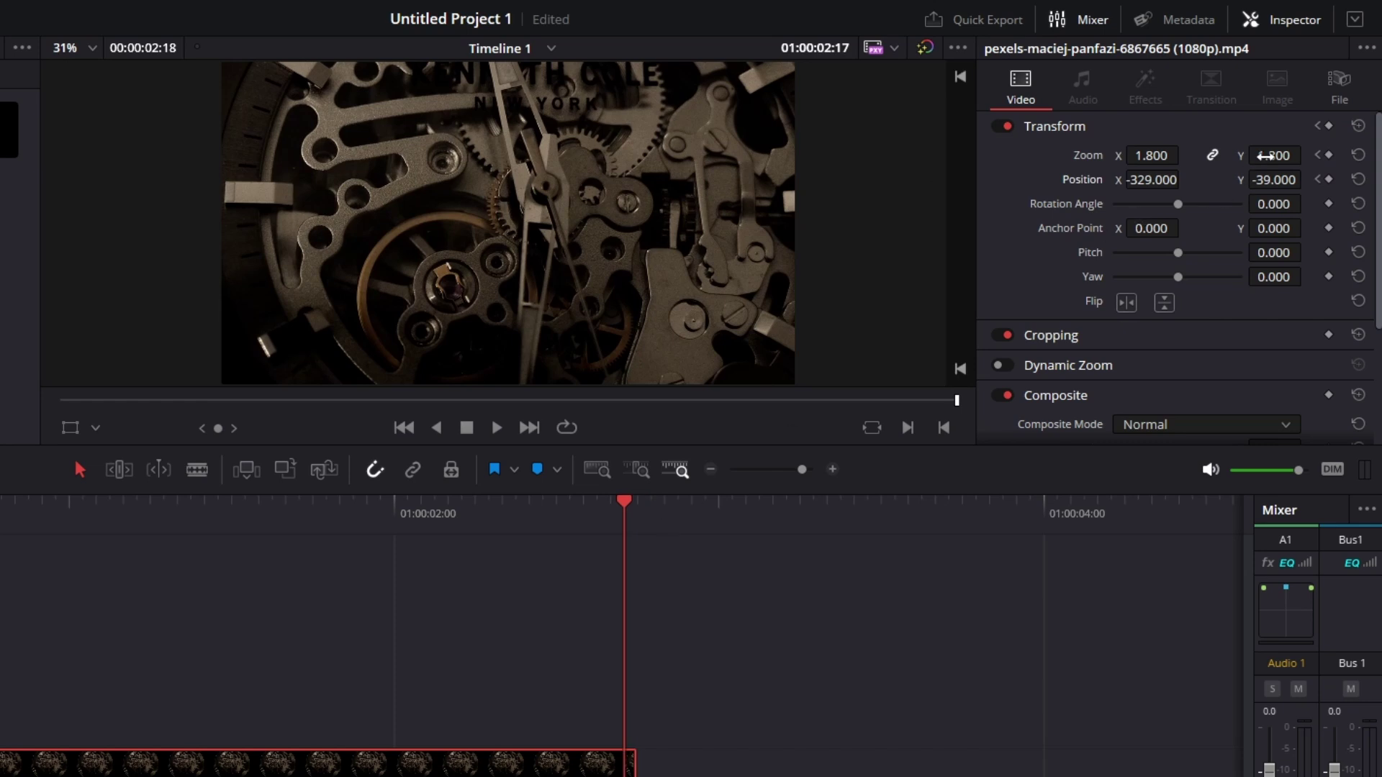
left_click(1267, 156)
type("1.5")
key("Return")
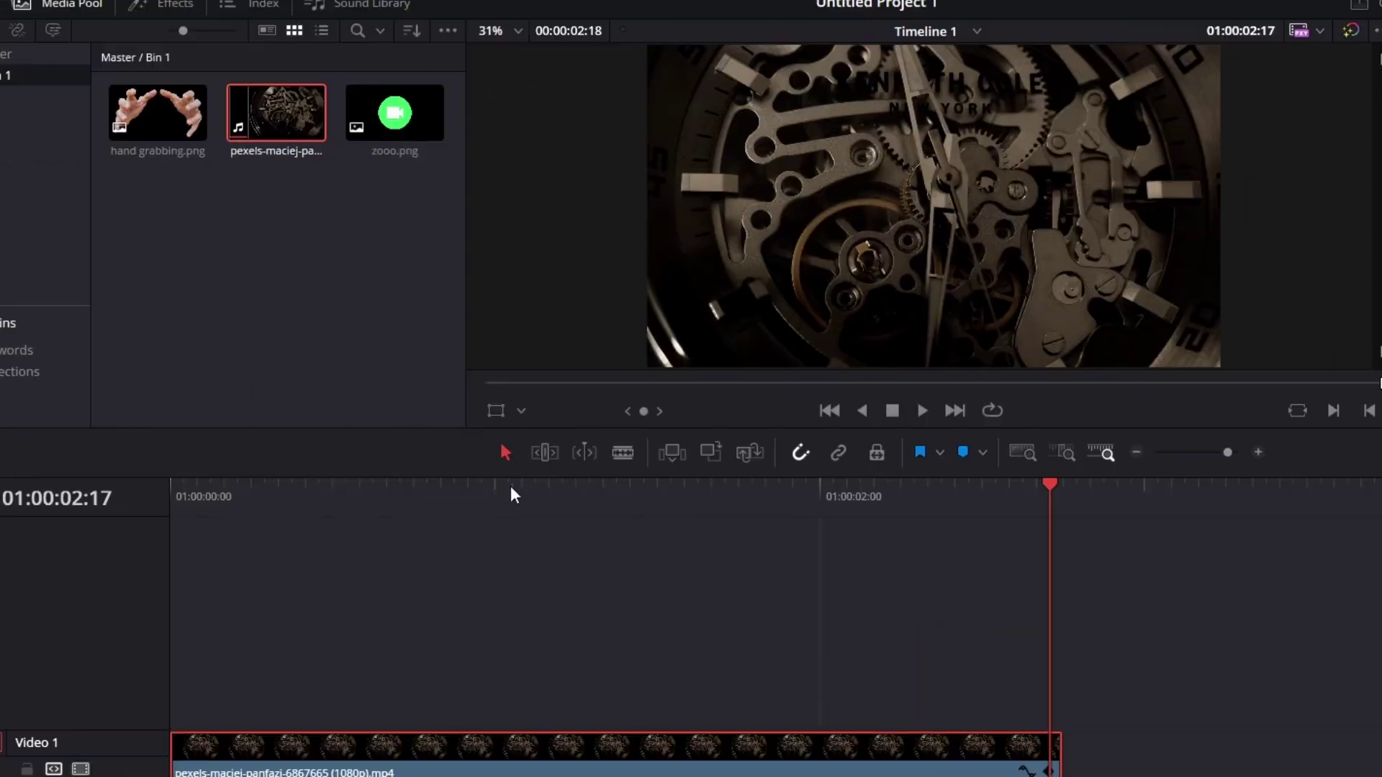
key("space")
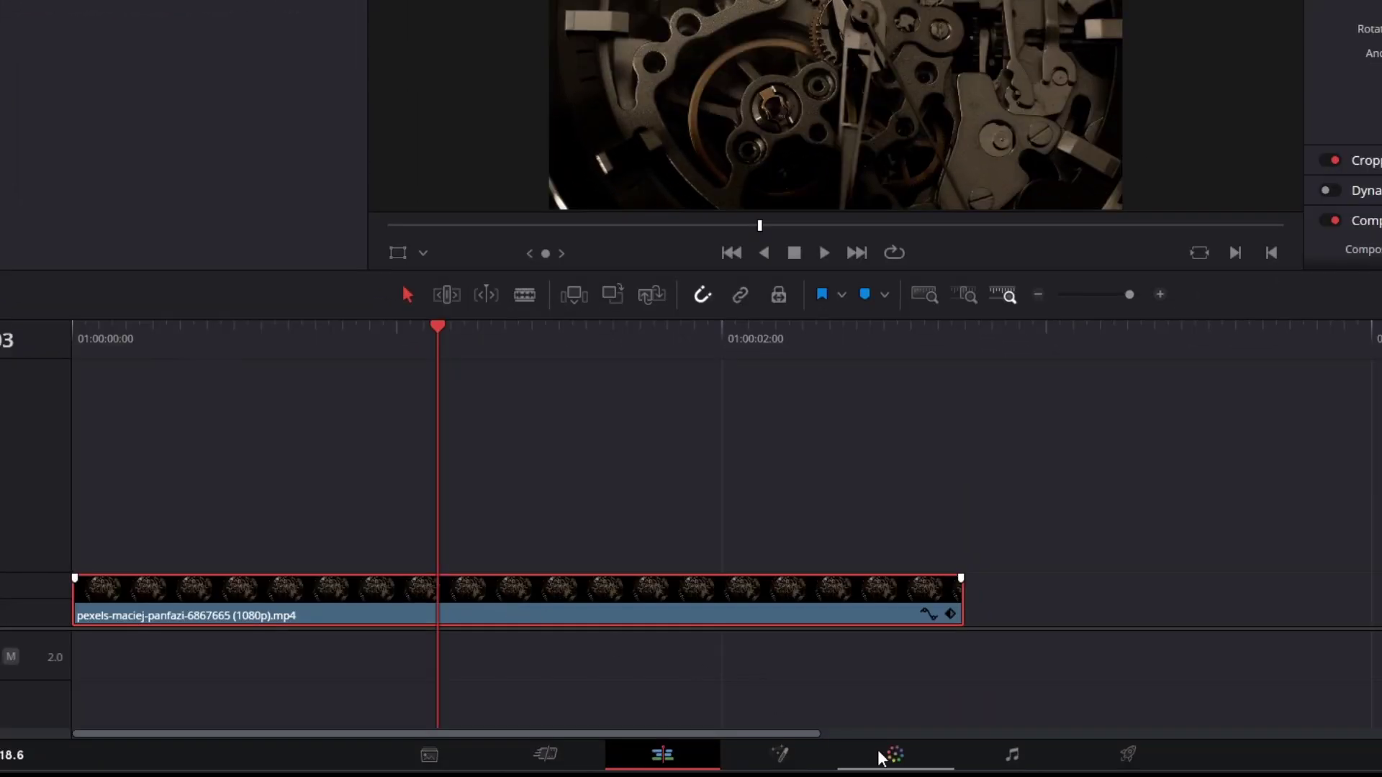
In the RGB Mixer, set red output to red 0, green output to green 0.20, and blue output to blue 0.30
left_click(885, 756)
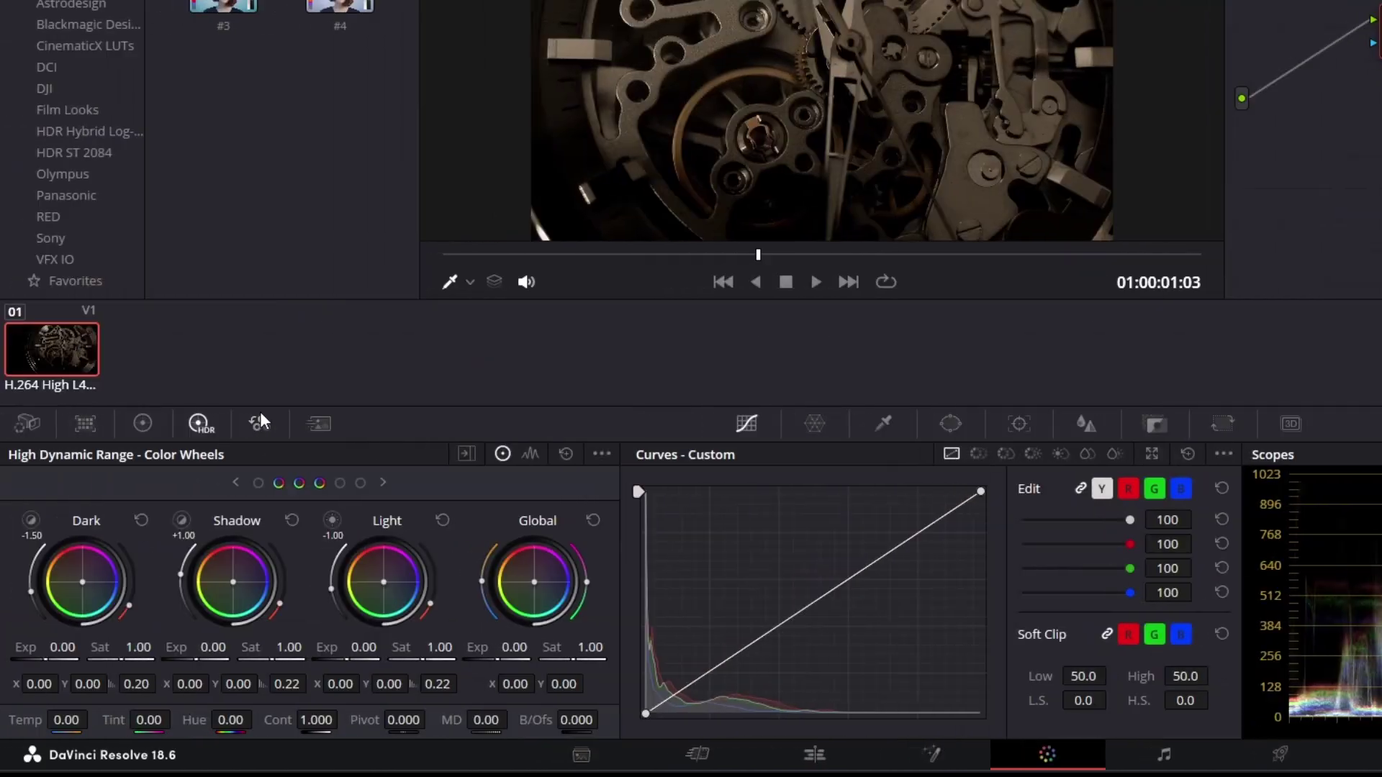
left_click(283, 425)
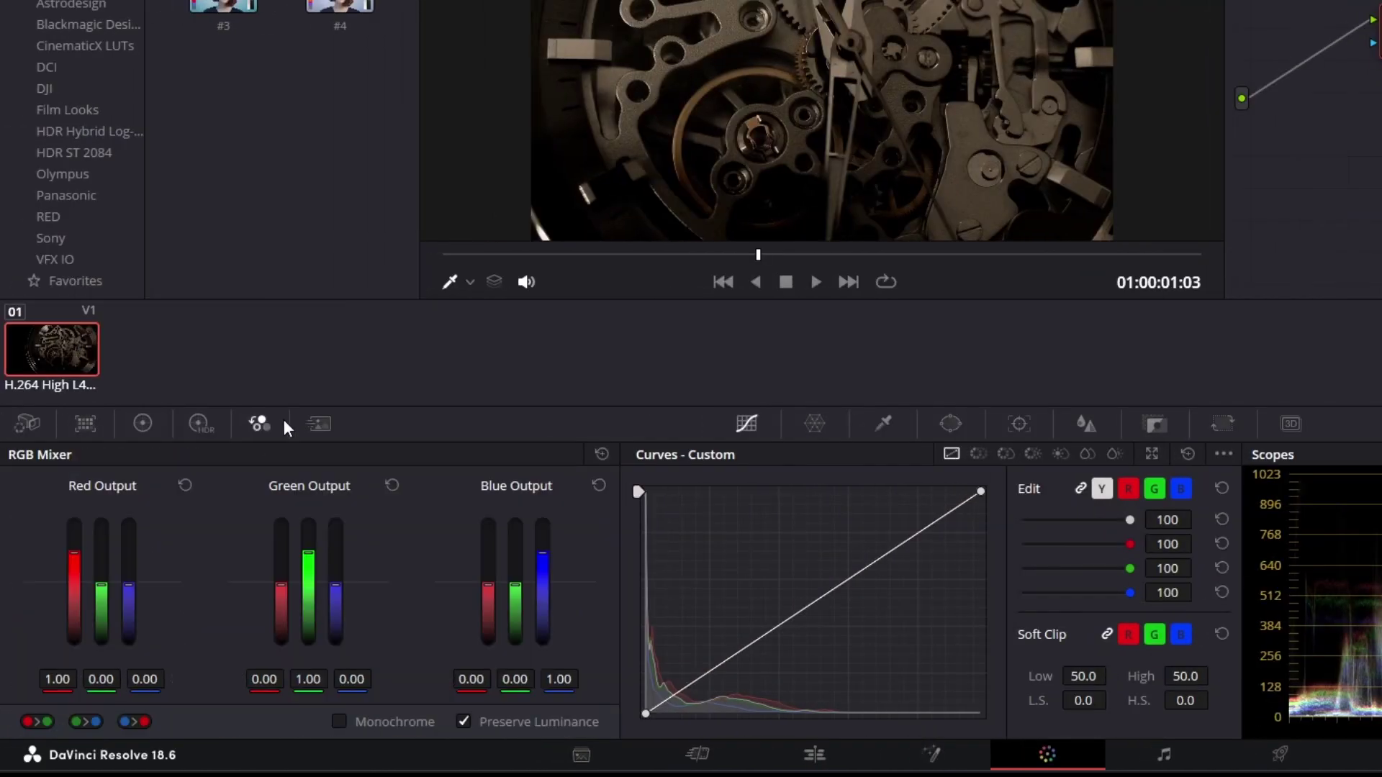
left_click(56, 678)
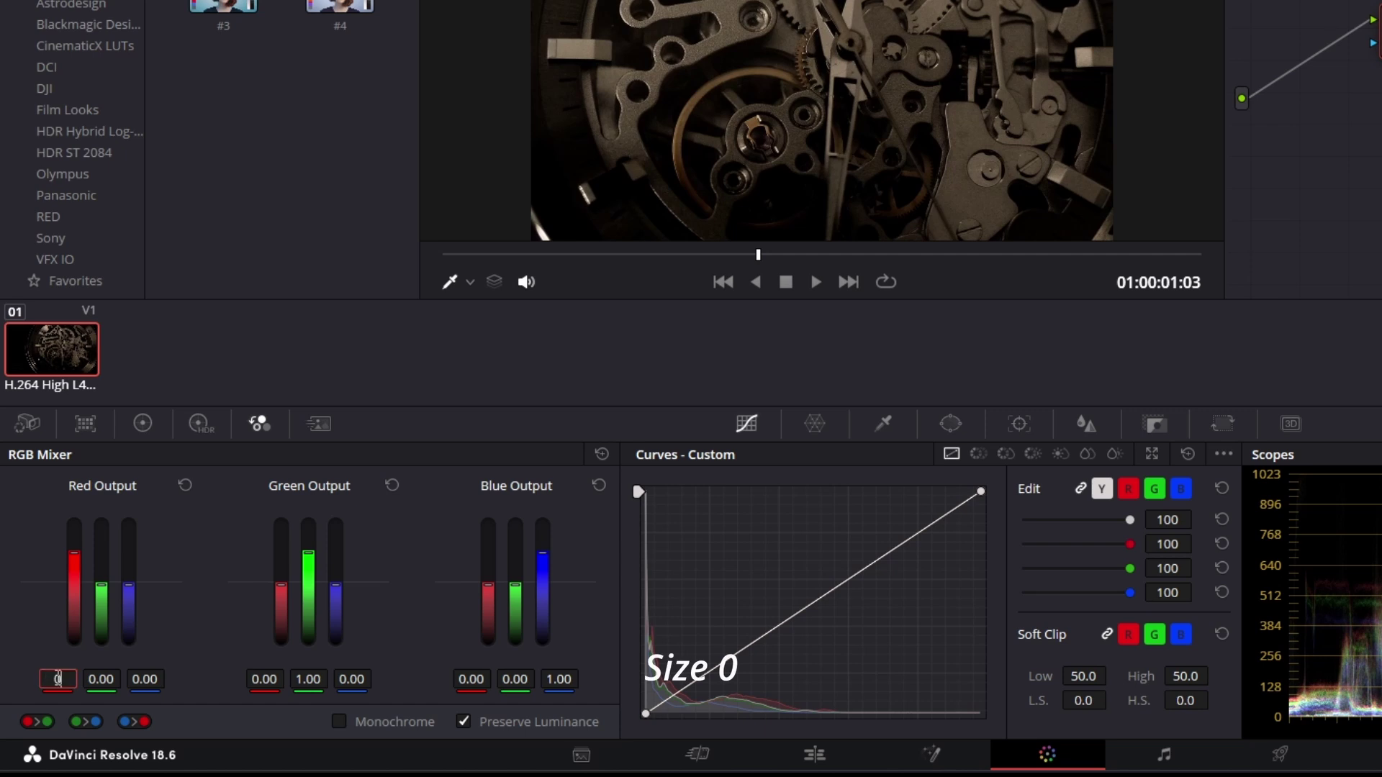
type(".00")
key("Return")
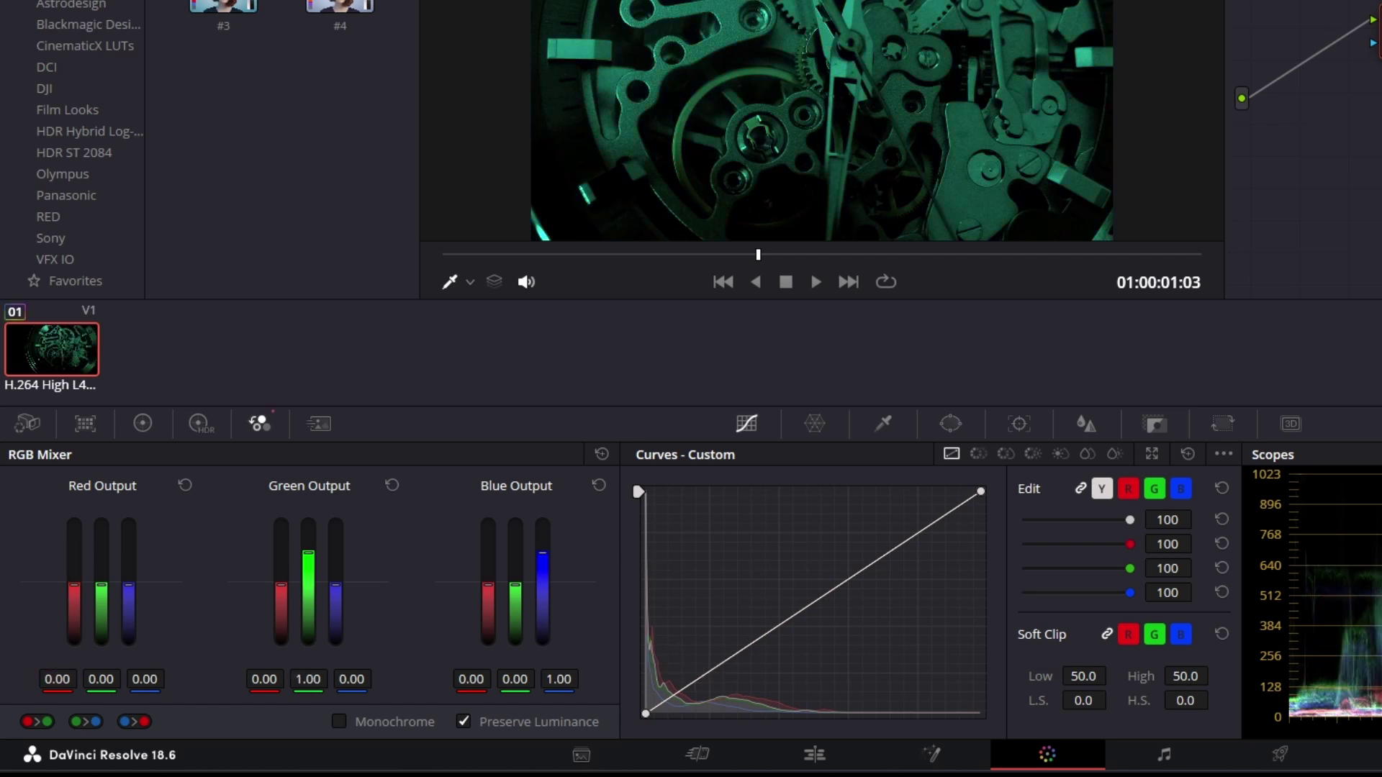
left_click(304, 679)
type("0.2")
key("Return")
left_click(561, 680)
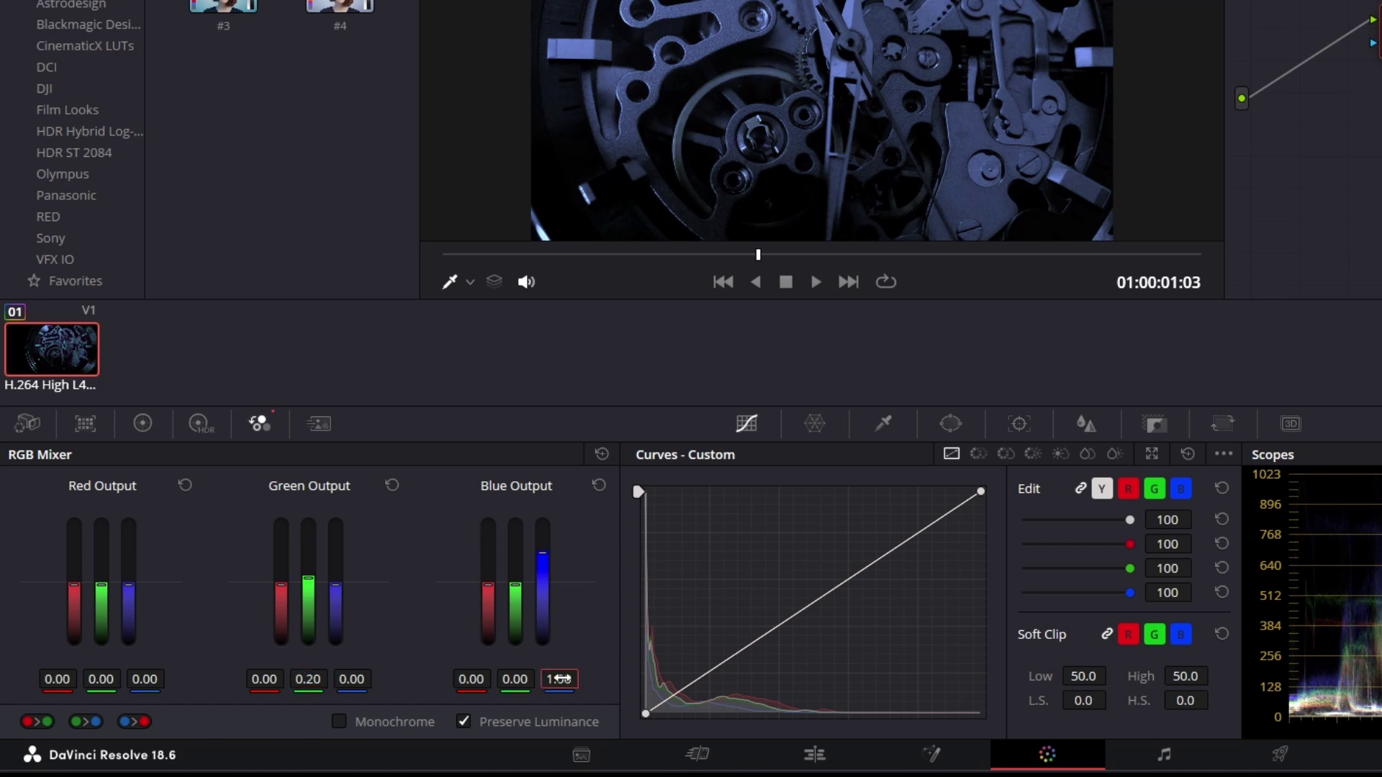
type("0.")
type("5")
key("Return")
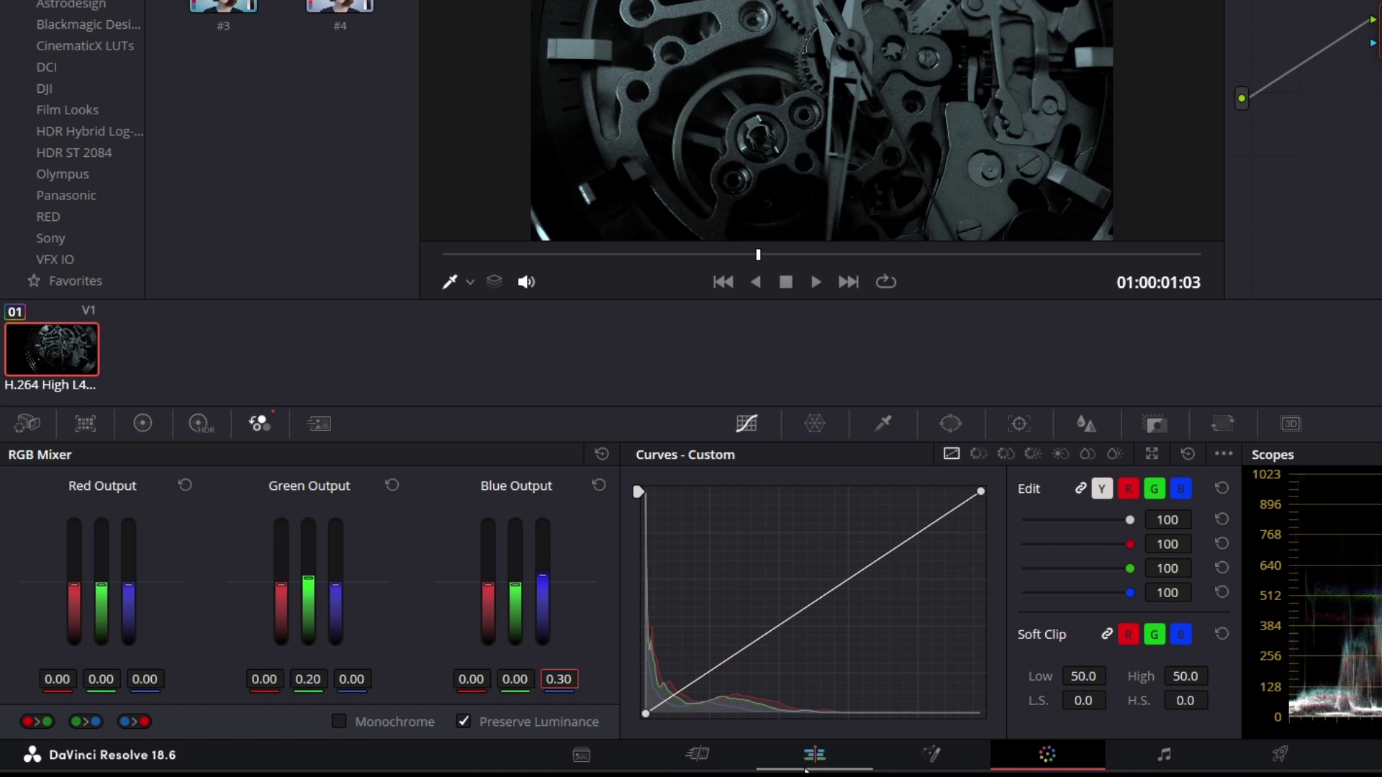
left_click(806, 768)
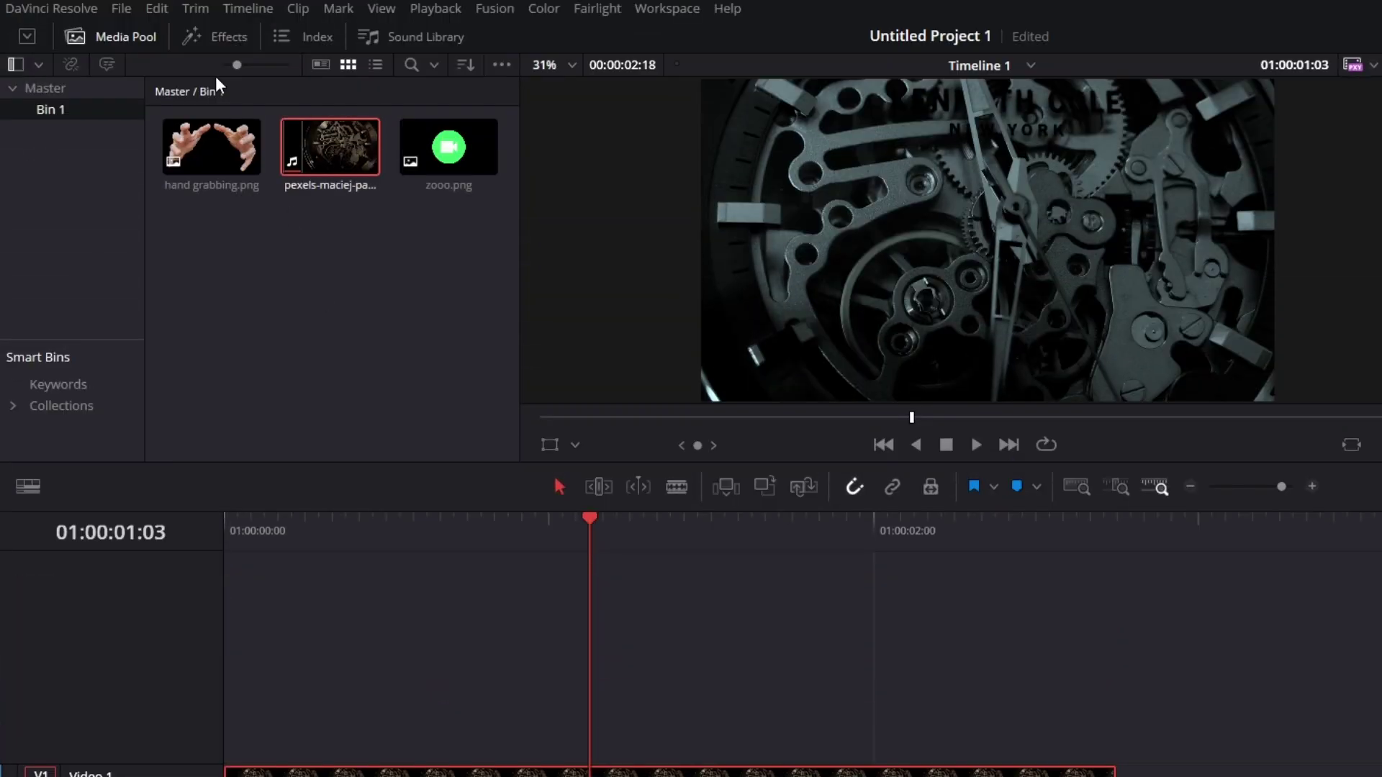
Add a Text+ title to Video 2 at the start of the timeline
left_click(201, 41)
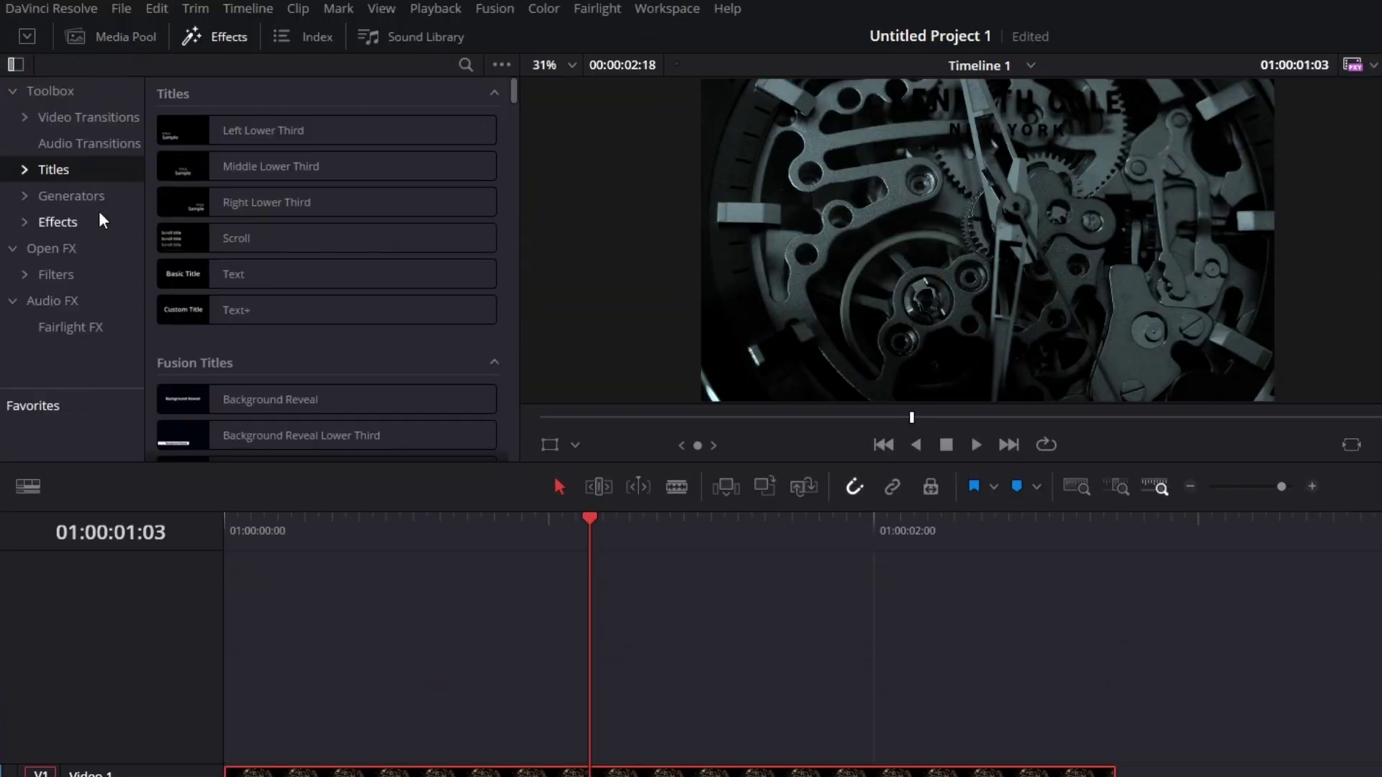
left_click_drag(288, 309, 267, 732)
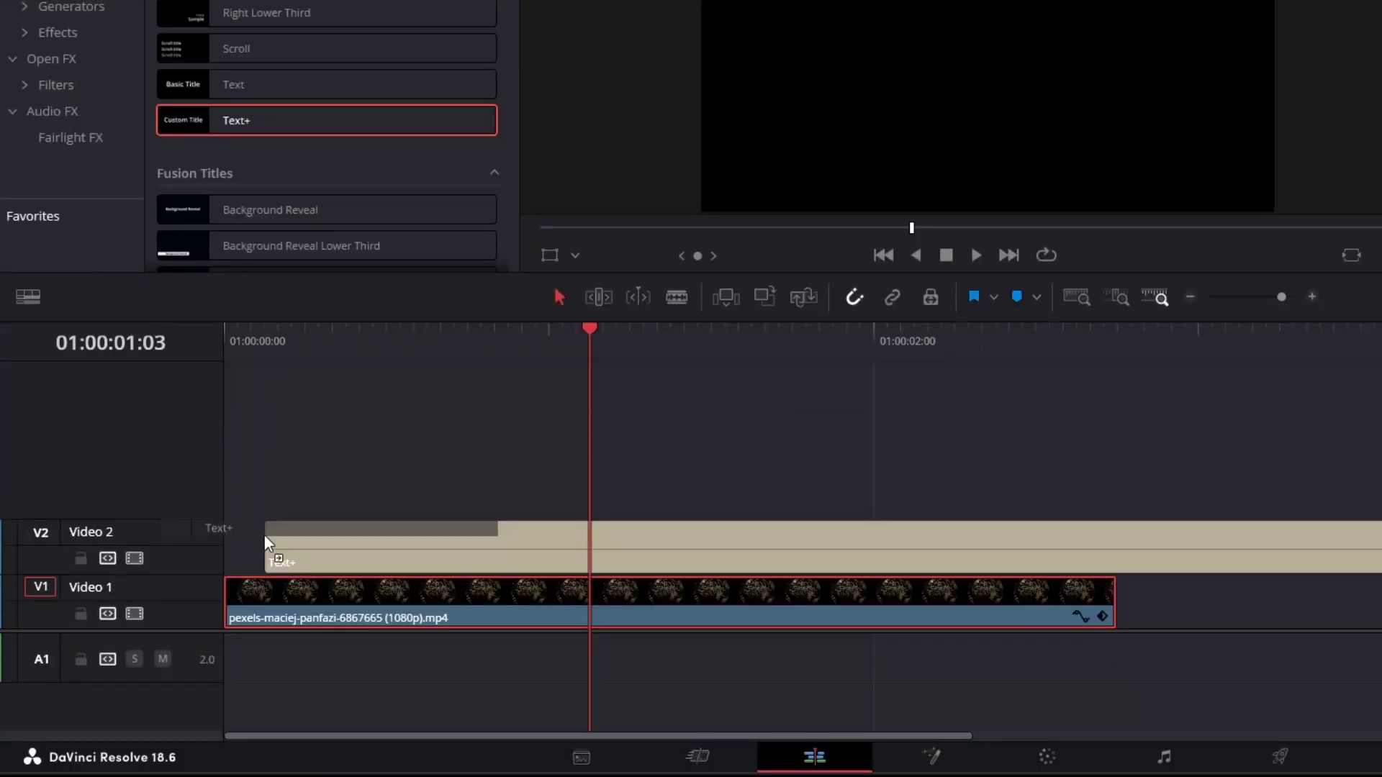
mouse_move(268, 543)
left_mouse_down()
mouse_move(324, 537)
mouse_move(248, 541)
left_mouse_up()
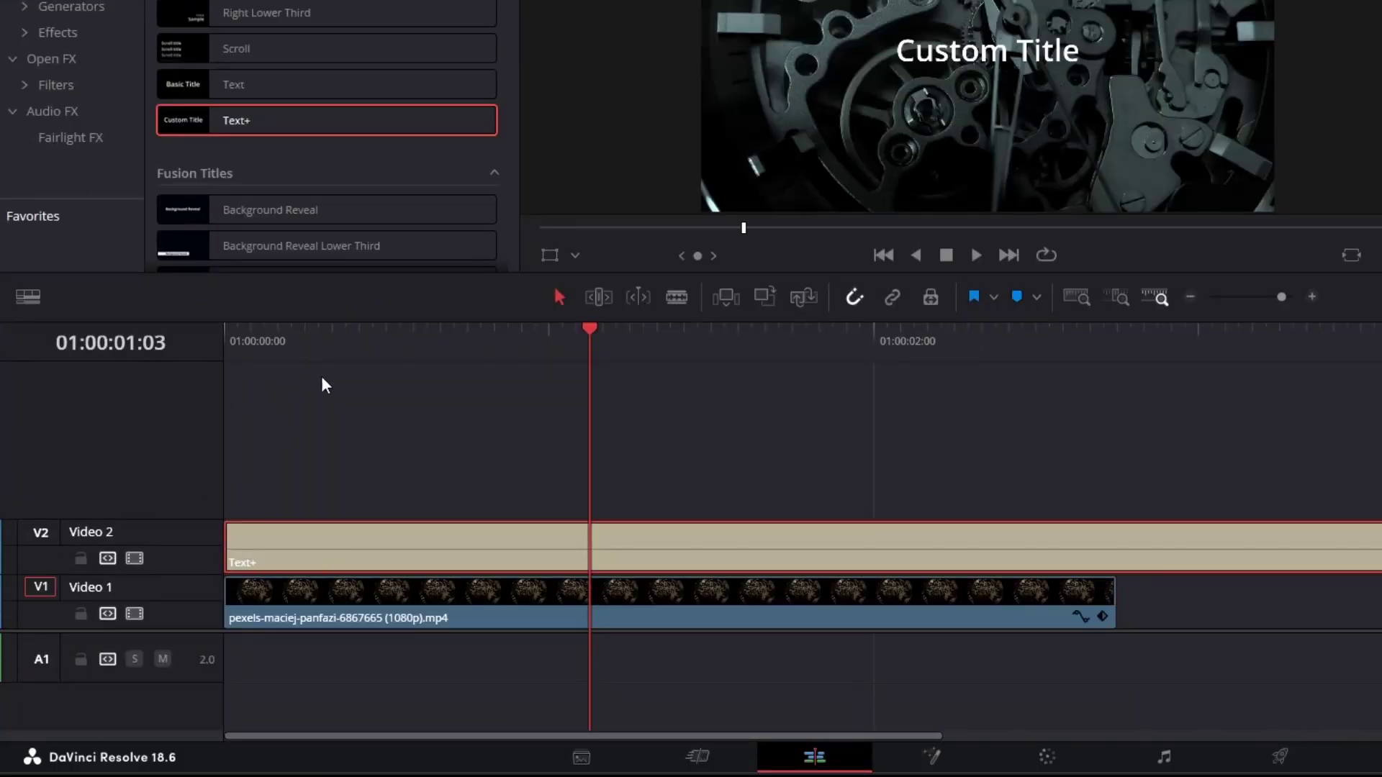
Split the Text+ title at 01:00:00:15 and delete the remainder, keeping the first 15 frames
left_click(368, 337)
key("space")
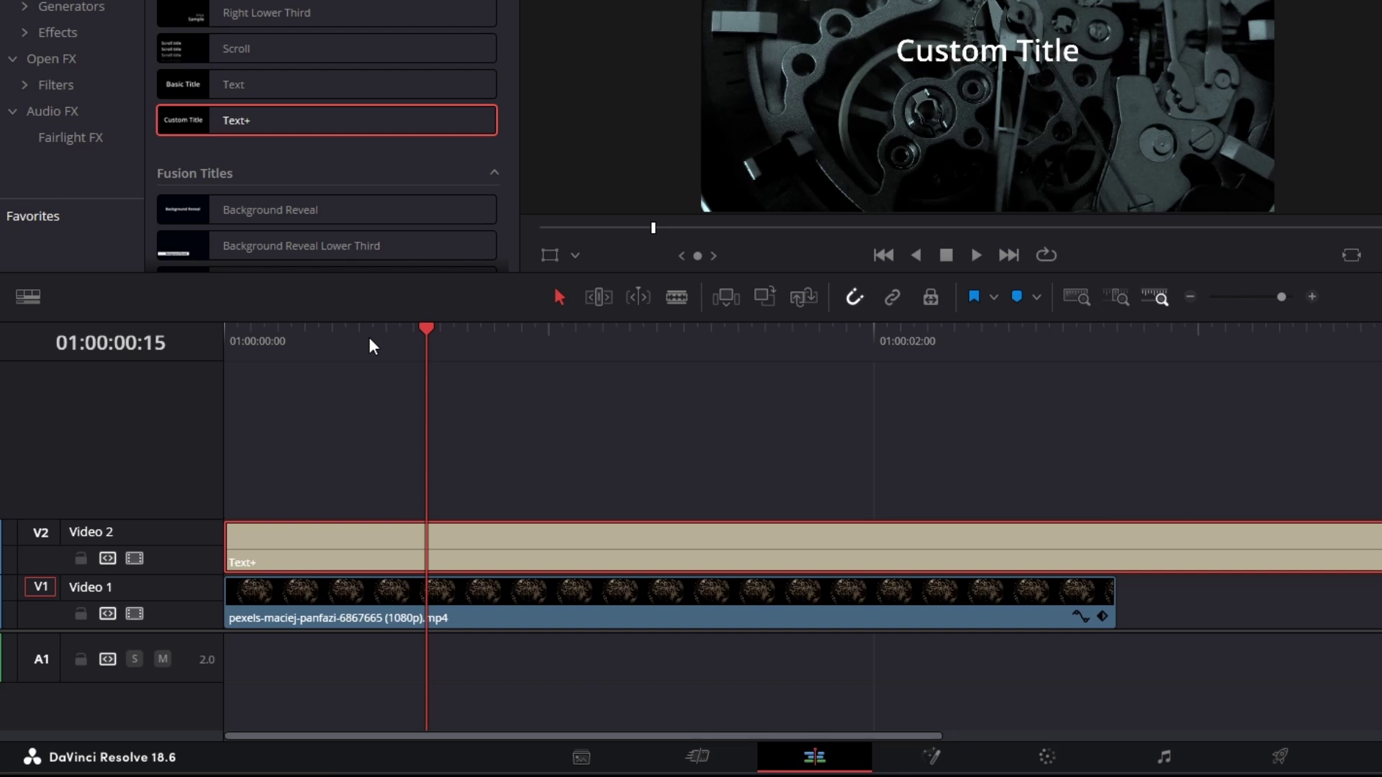
key("ctrl+b")
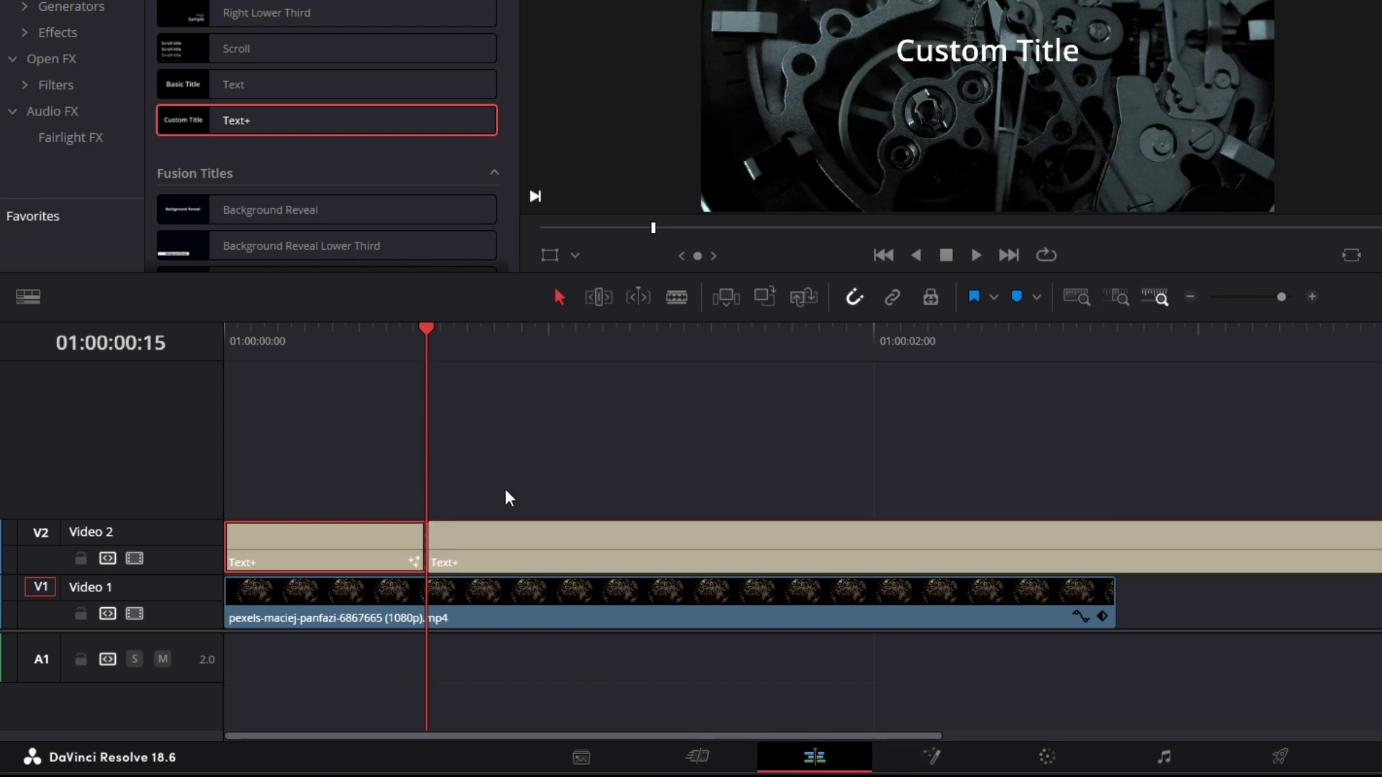
left_click(565, 550)
key("Delete")
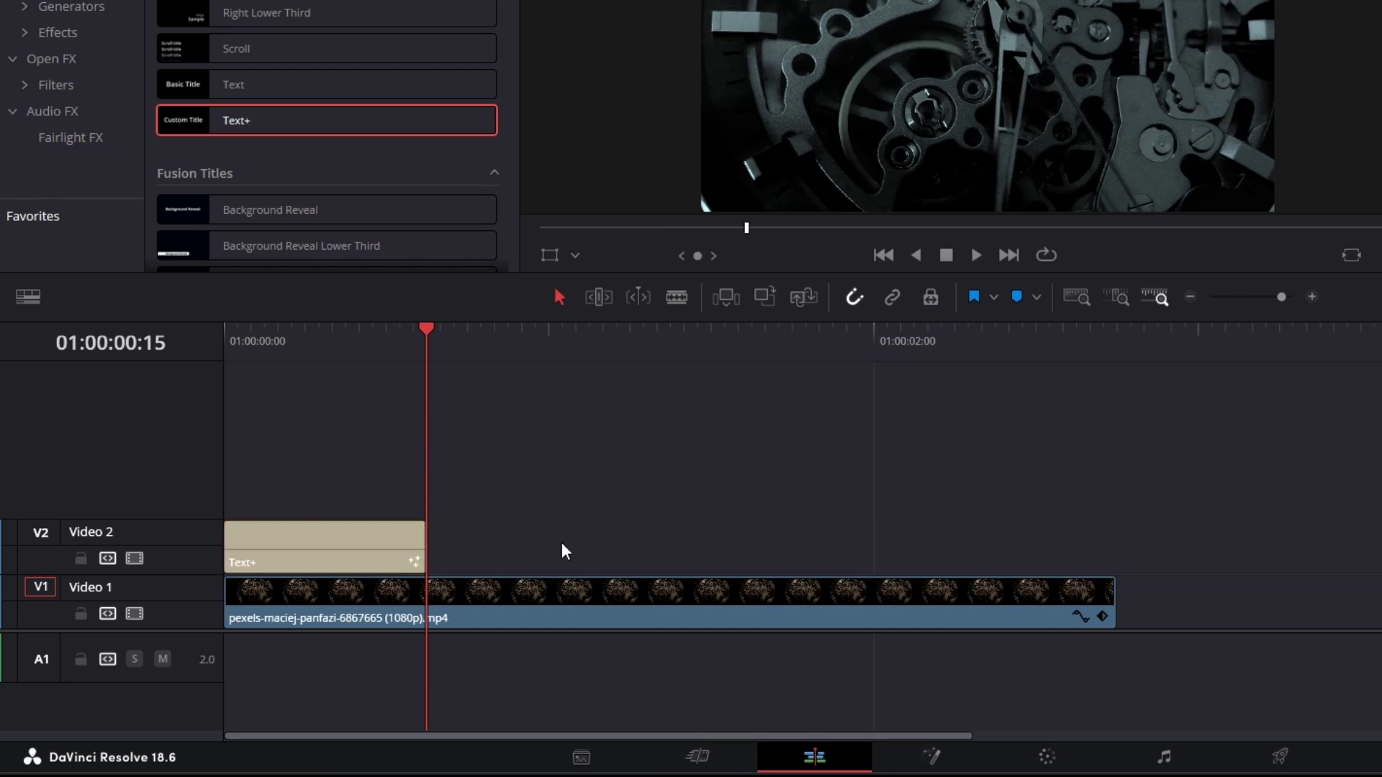
left_click(321, 344)
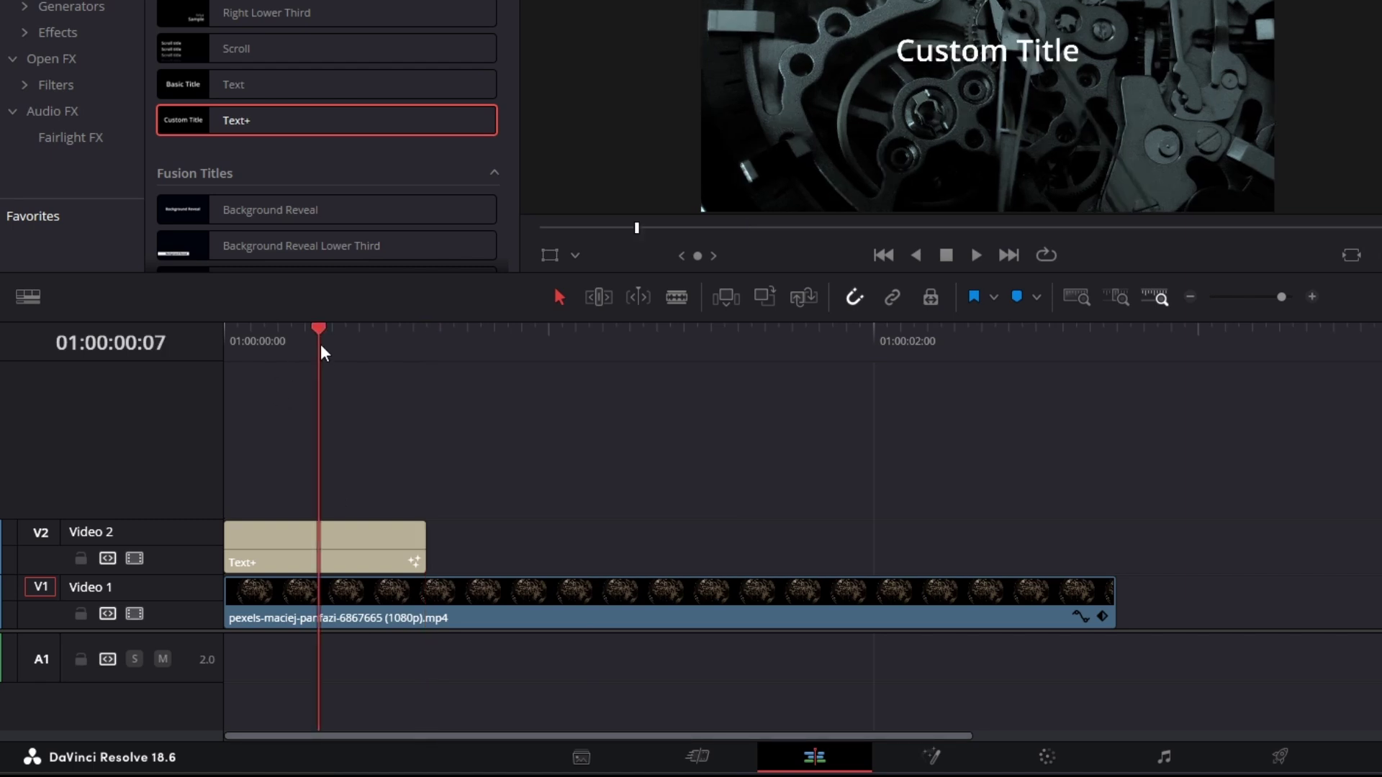
left_click(351, 524)
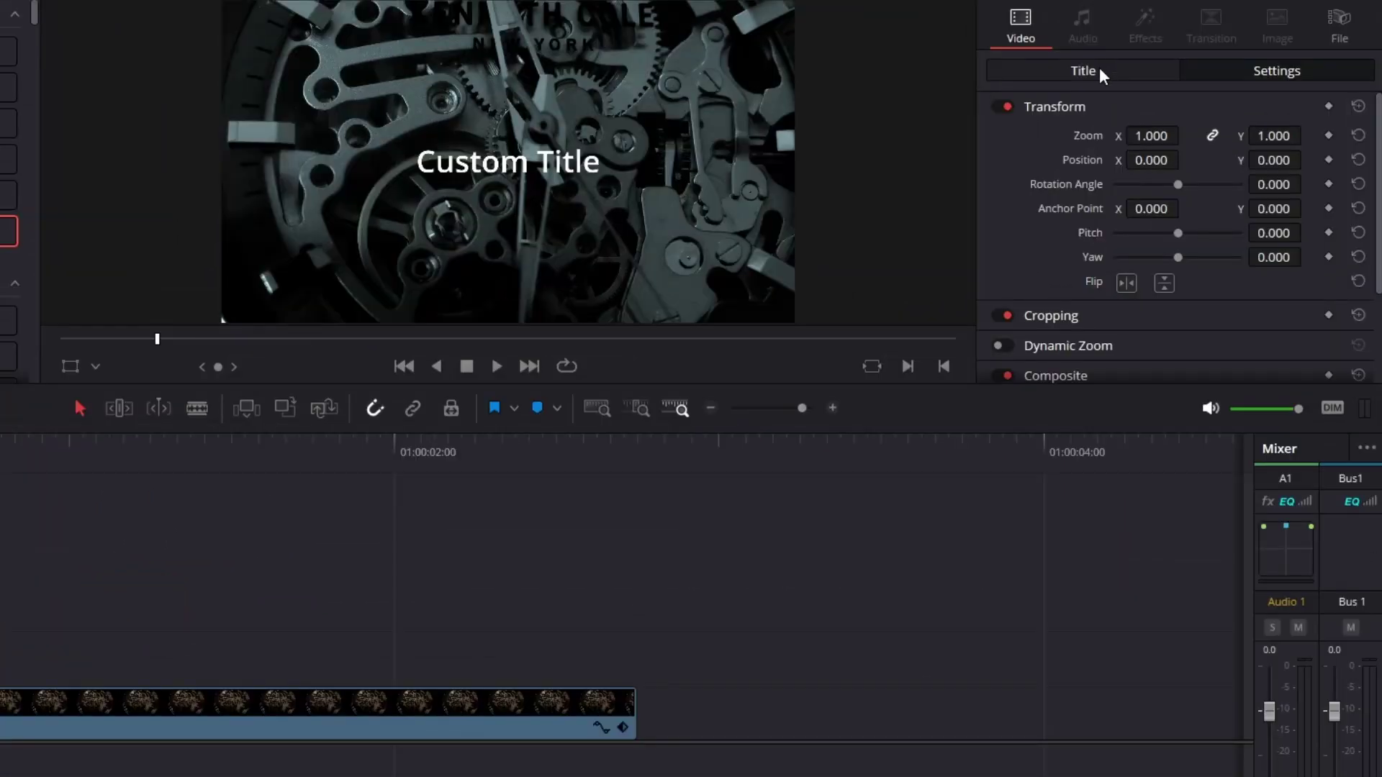
Change the title text to 'And by the end of the year'
left_click(1099, 70)
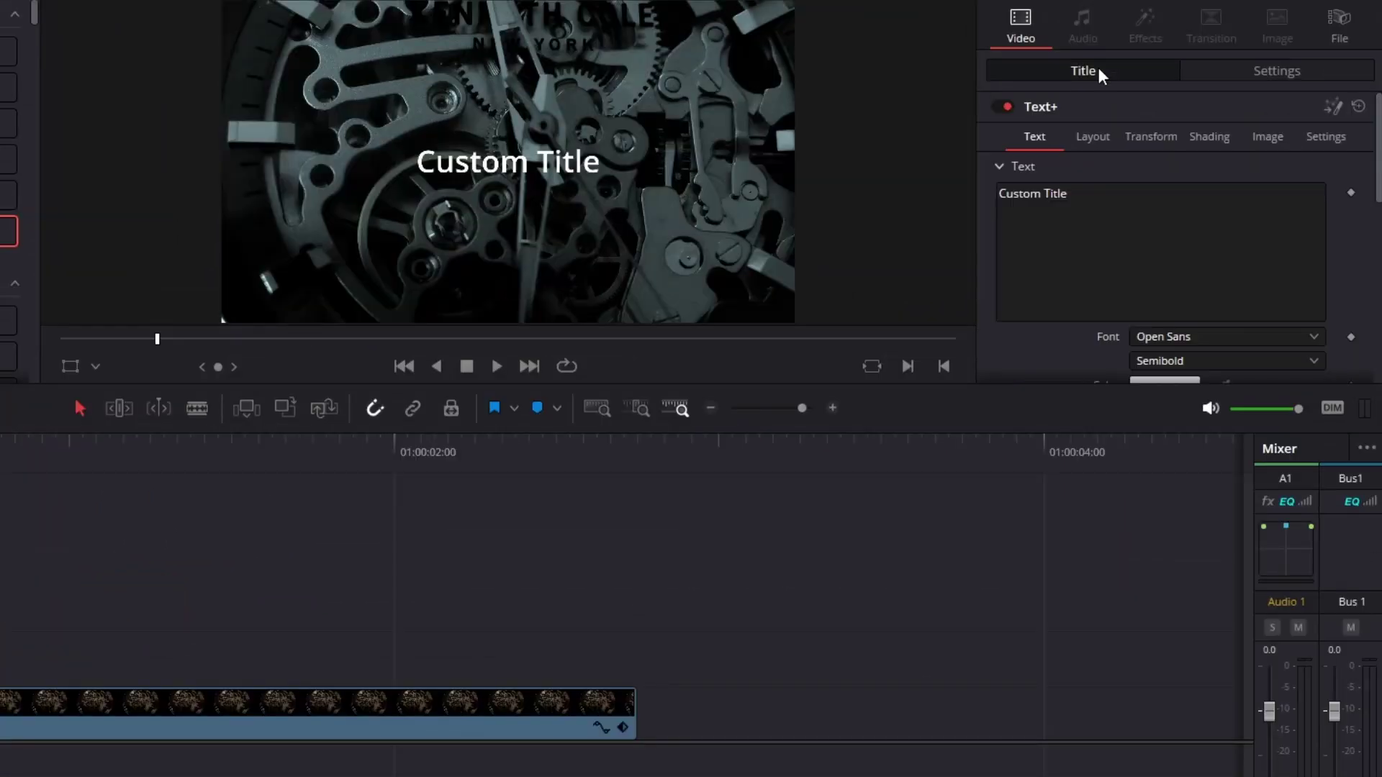
left_click(1097, 210)
key("ctrl+a")
type("And by the end of the year")
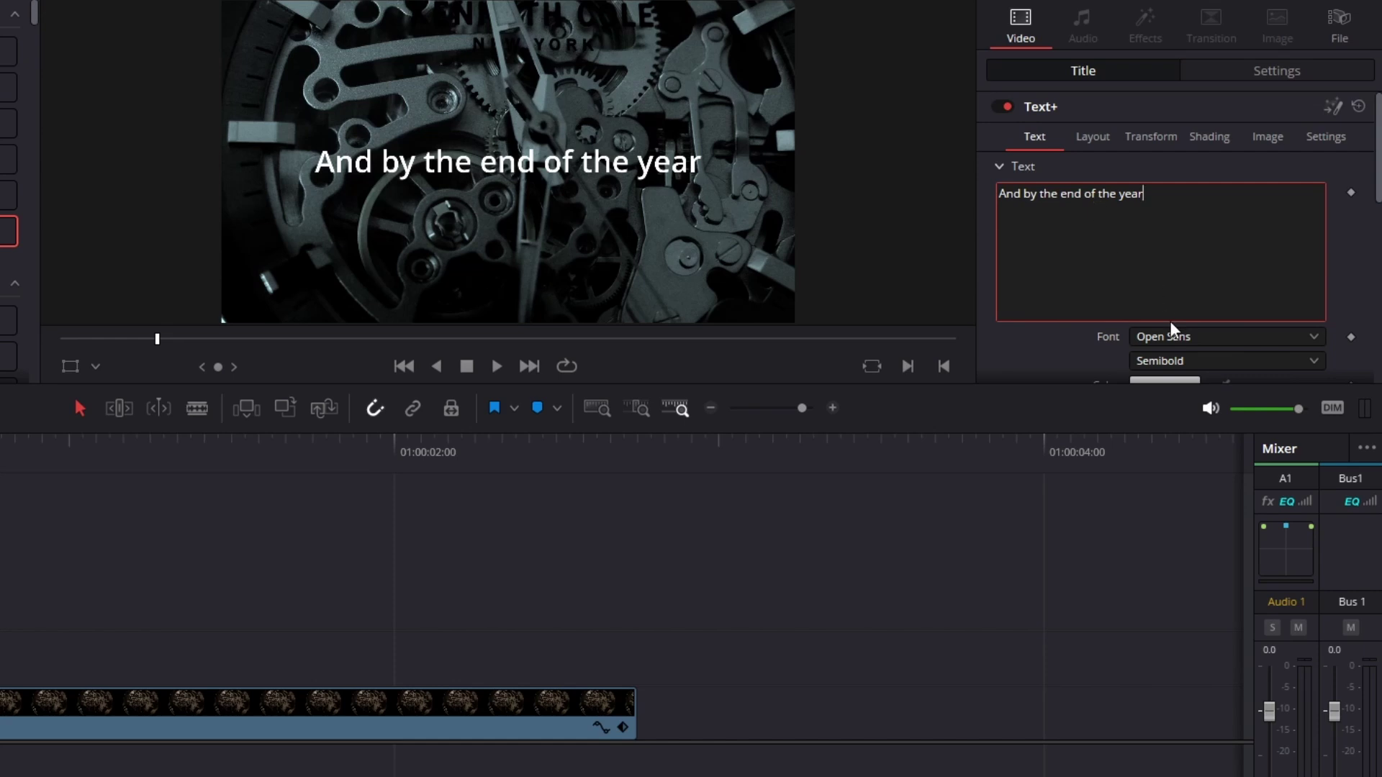
Set the title font to Dubai Light
left_click(1175, 337)
scroll(1173, 433, "up", 15)
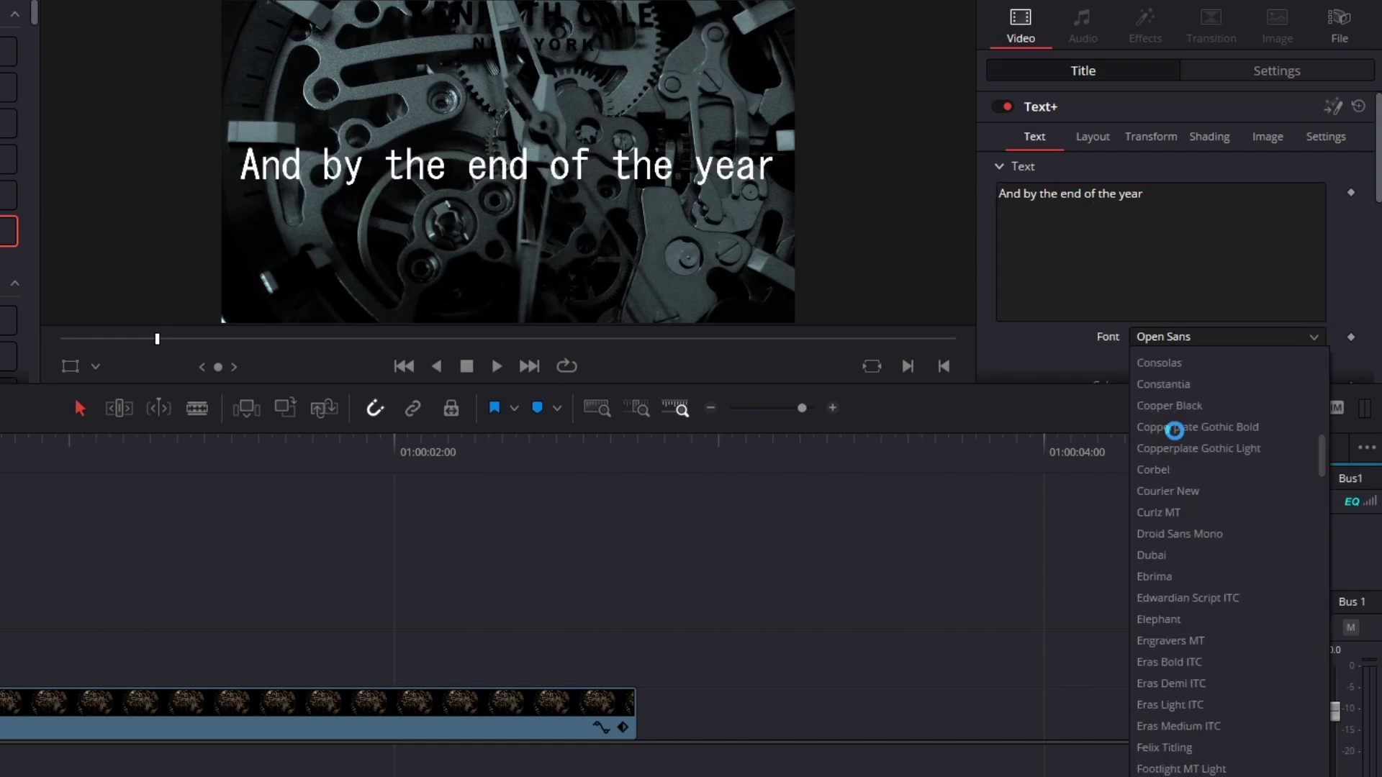
left_click(1154, 564)
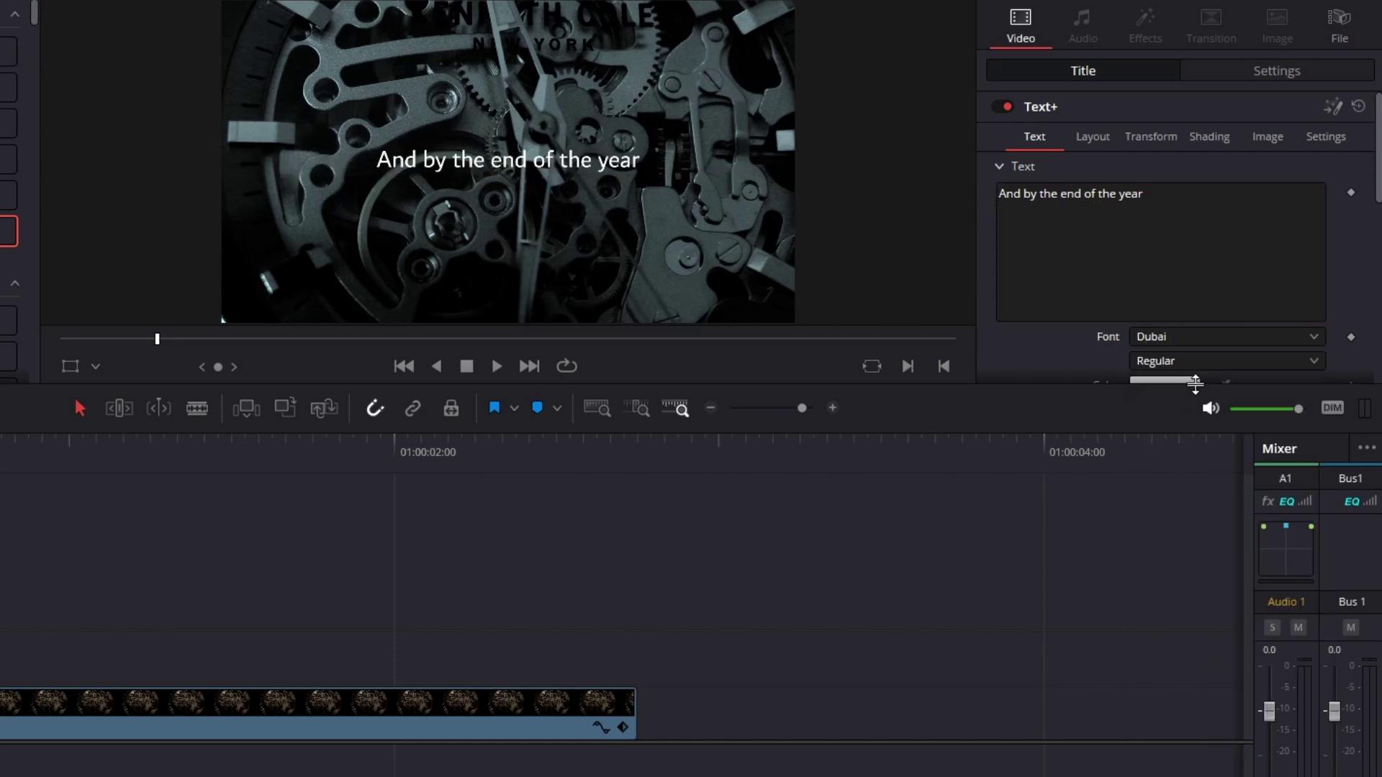
left_click(1199, 369)
left_click(1198, 377)
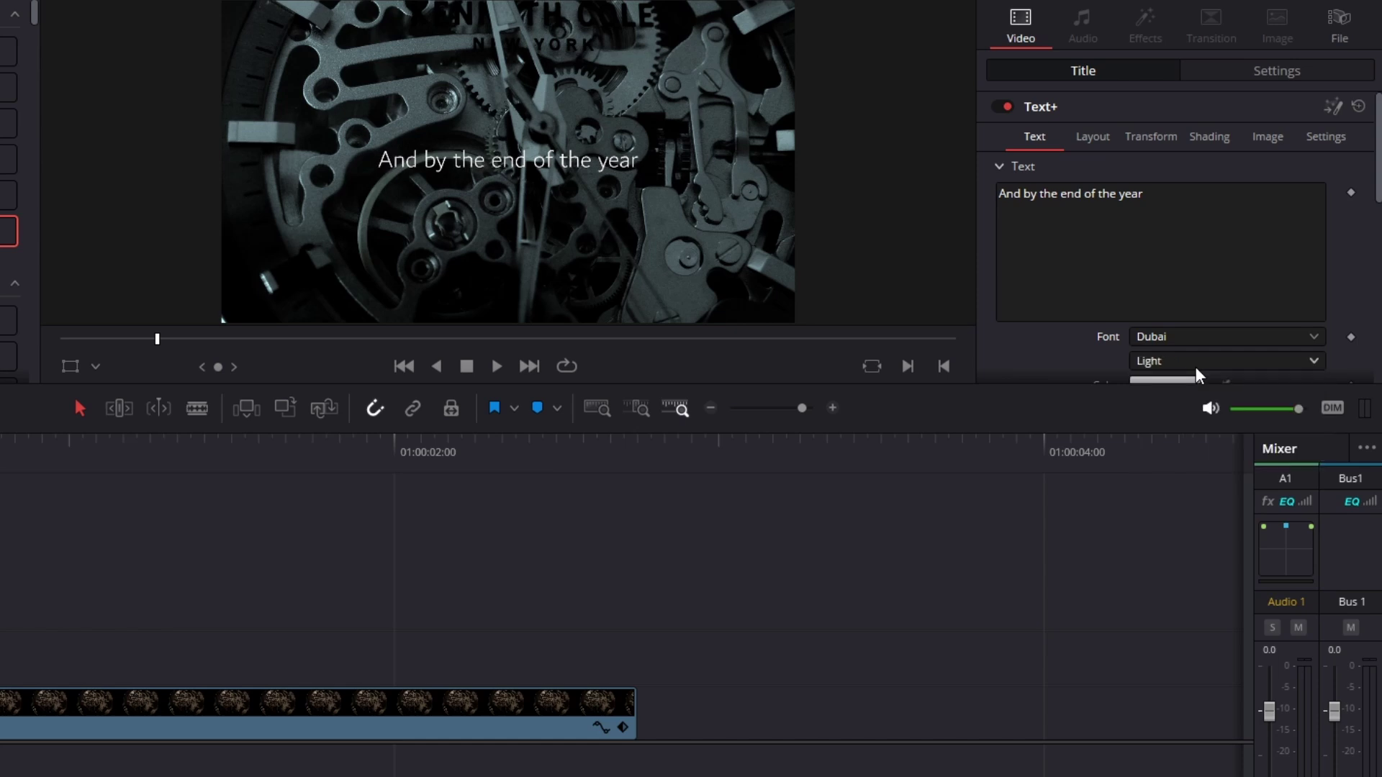
Shrink the title to size 0.1611 and lower it to Center Y 0.485
scroll(1128, 288, "down", 5)
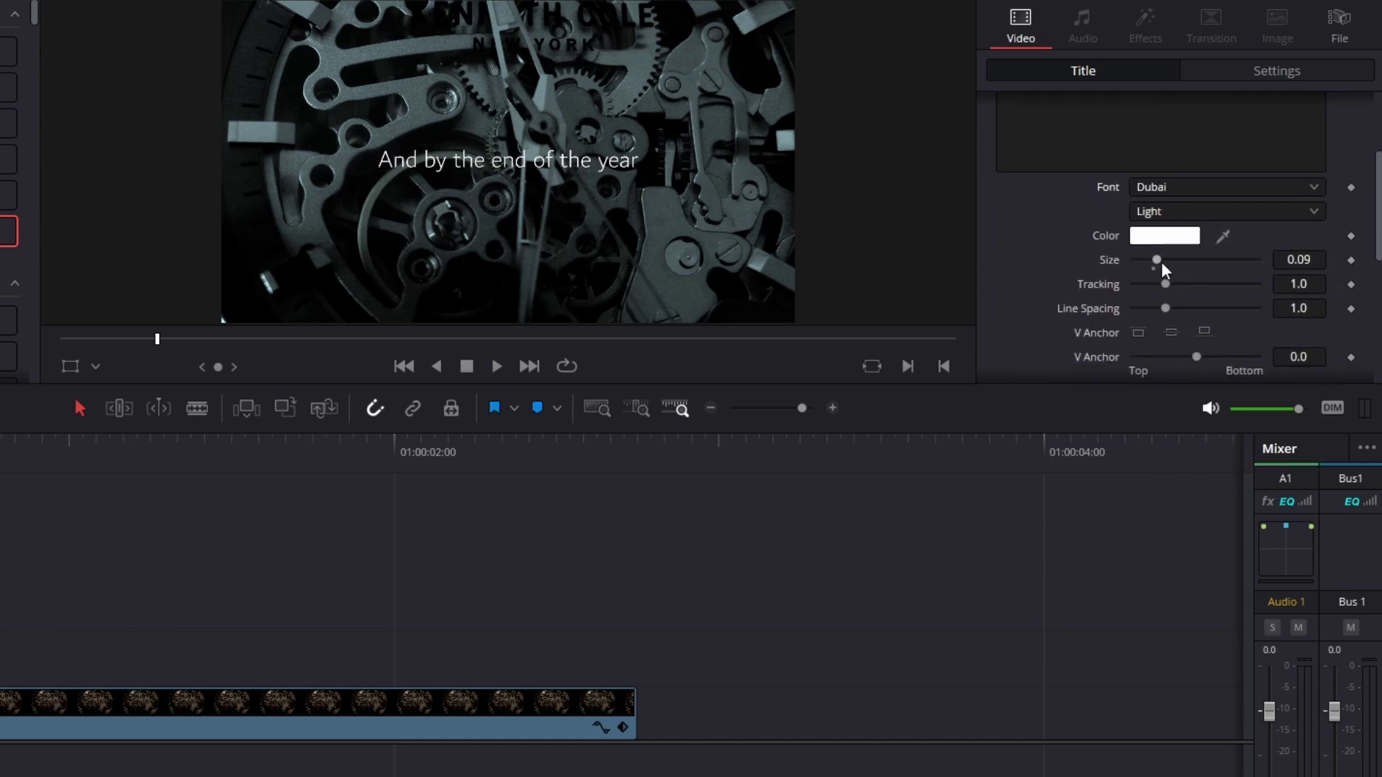
left_click_drag(1156, 260, 1190, 272)
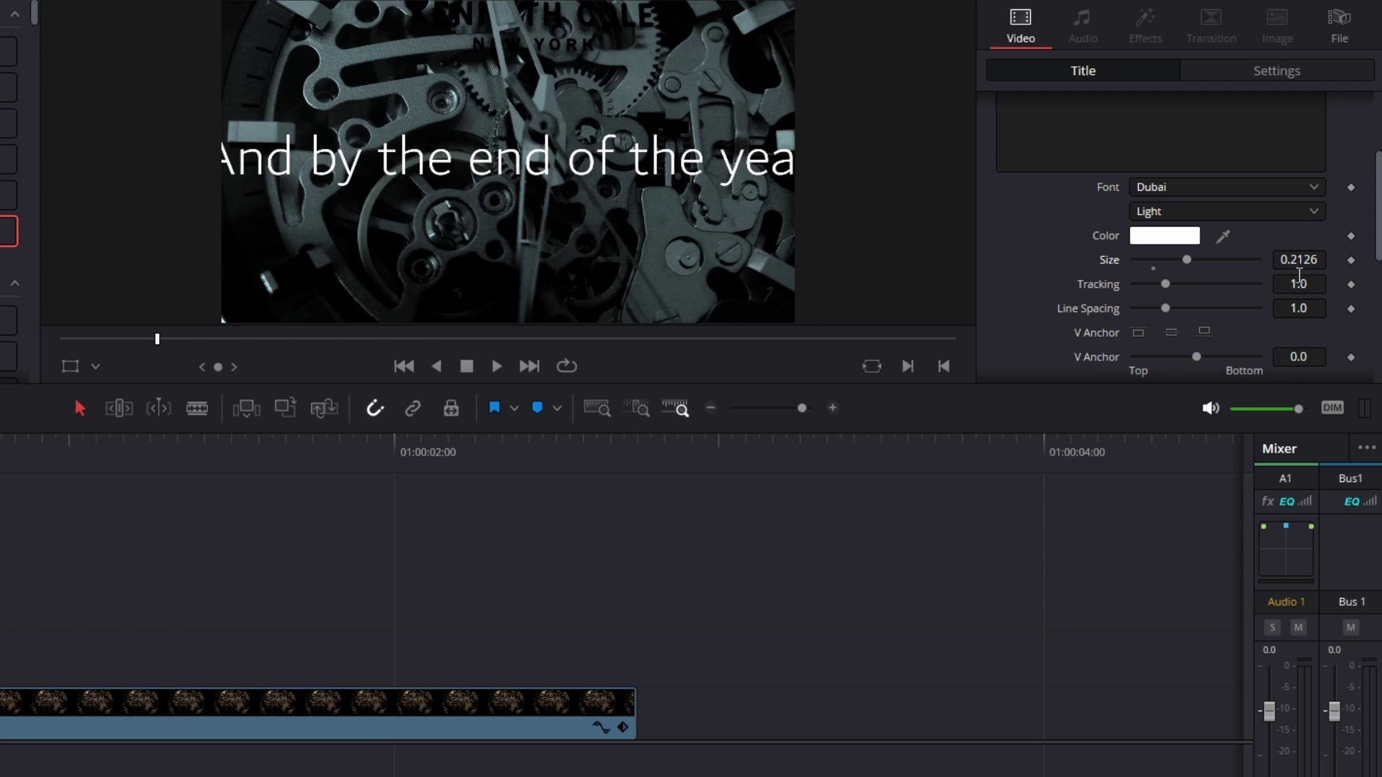
left_click_drag(1302, 269, 1267, 268)
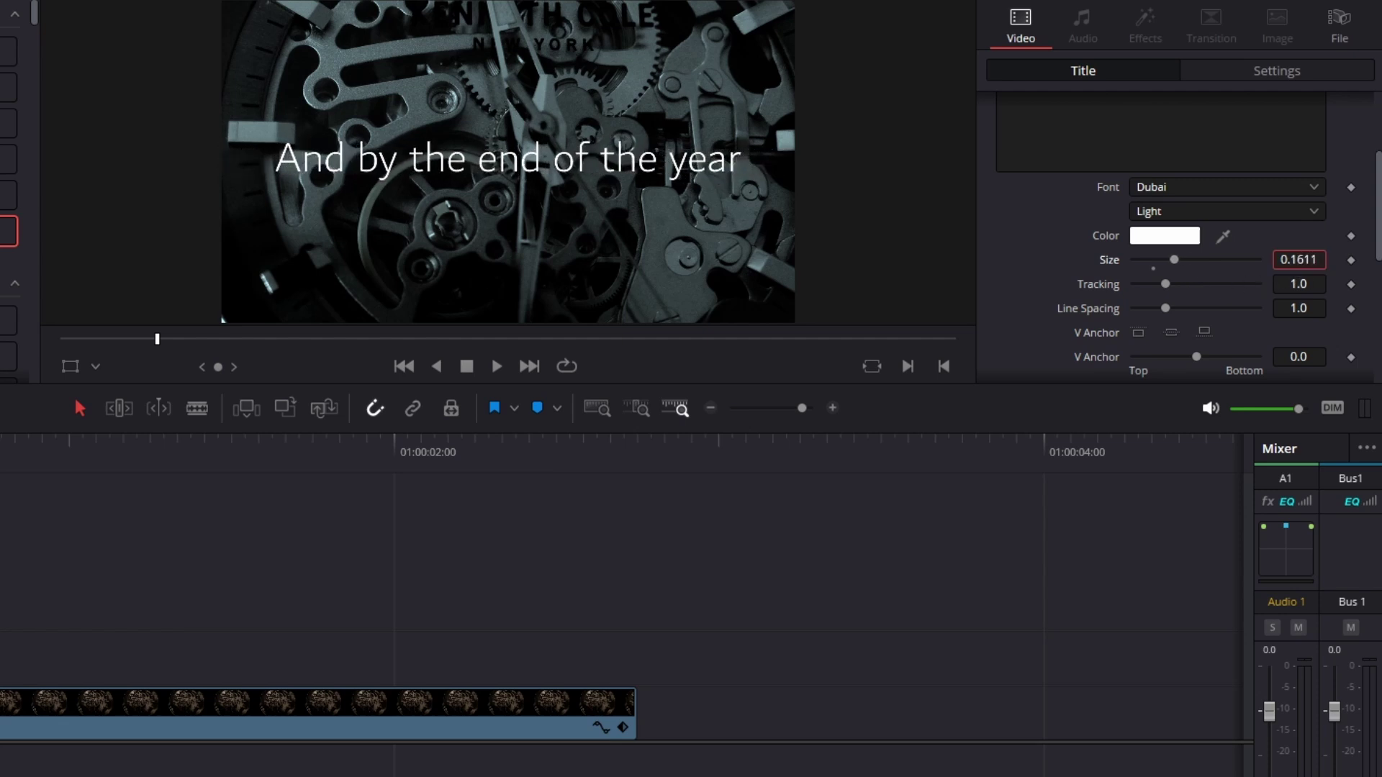
scroll(993, 226, "up", 5)
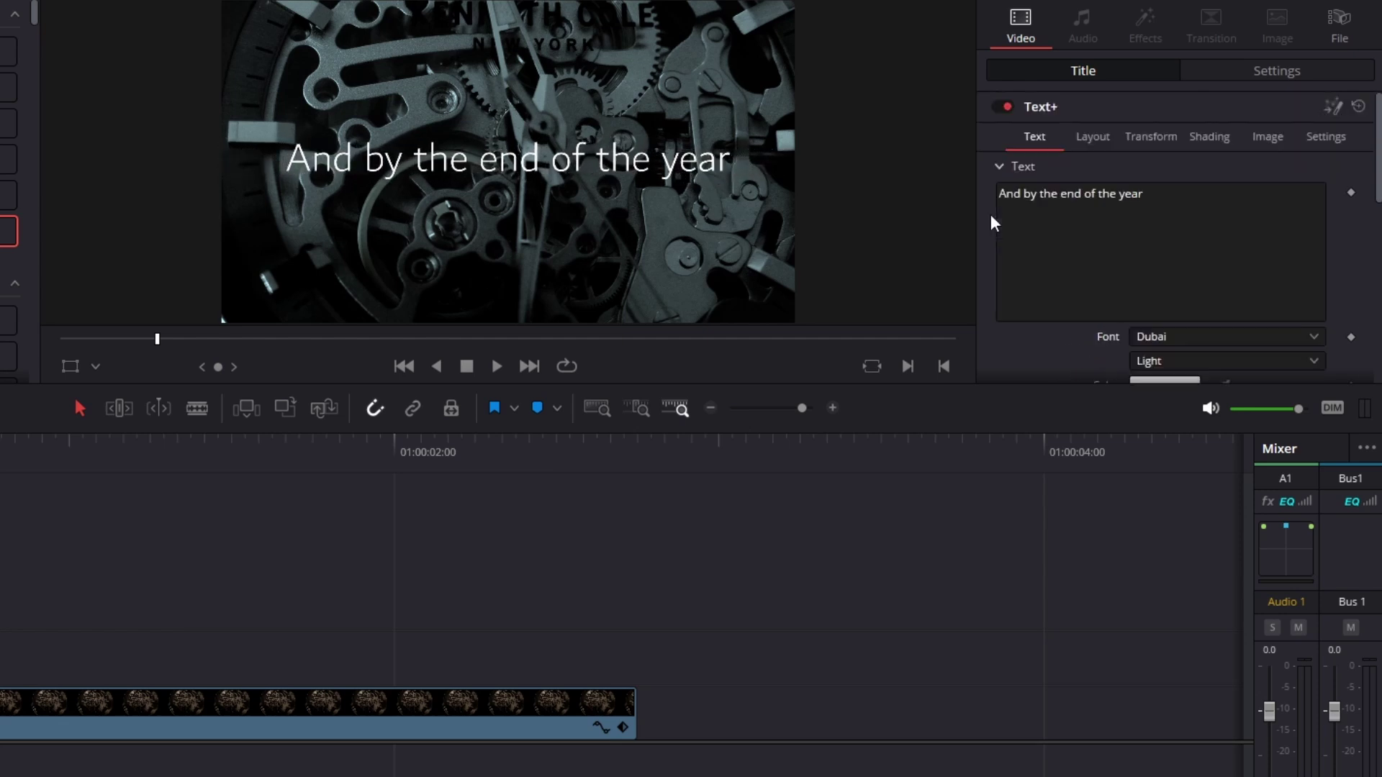
left_click(1094, 146)
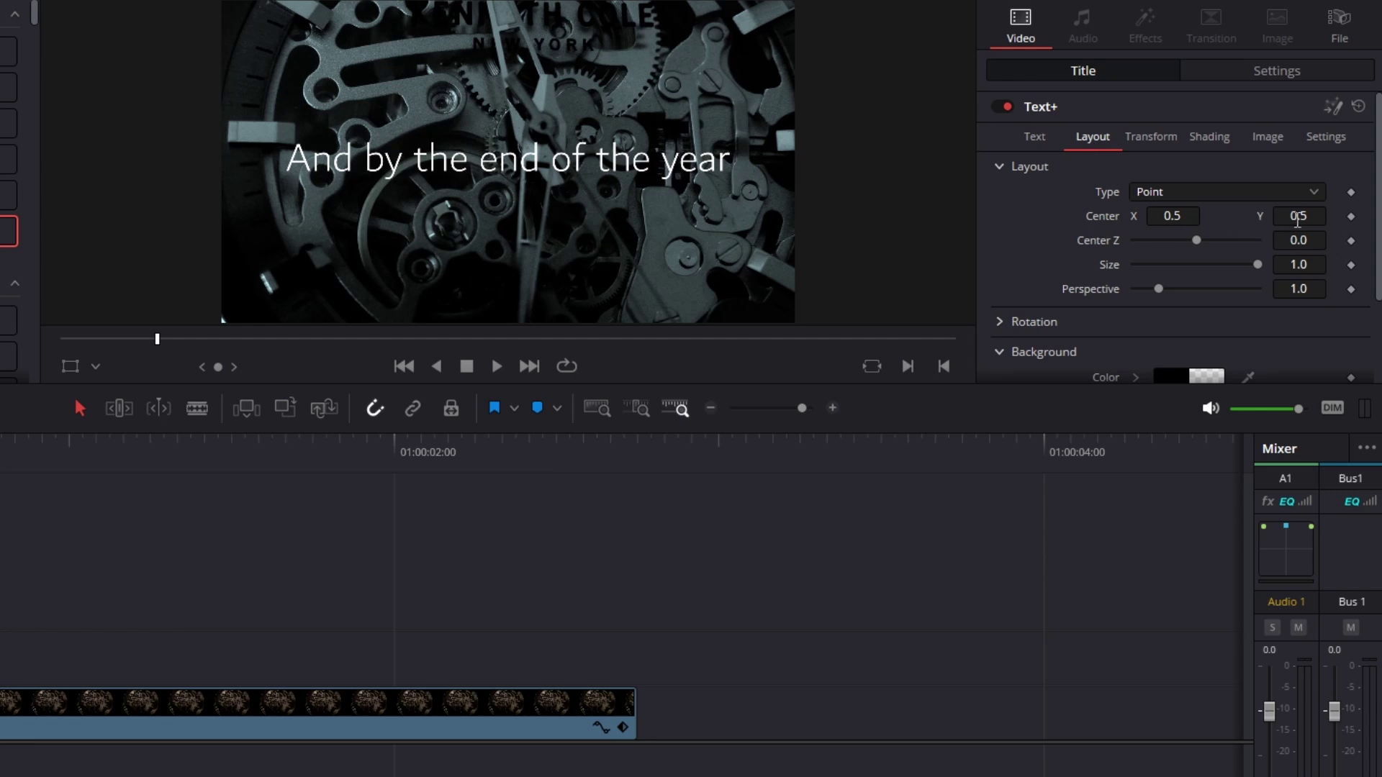
left_click_drag(1298, 221, 1292, 221)
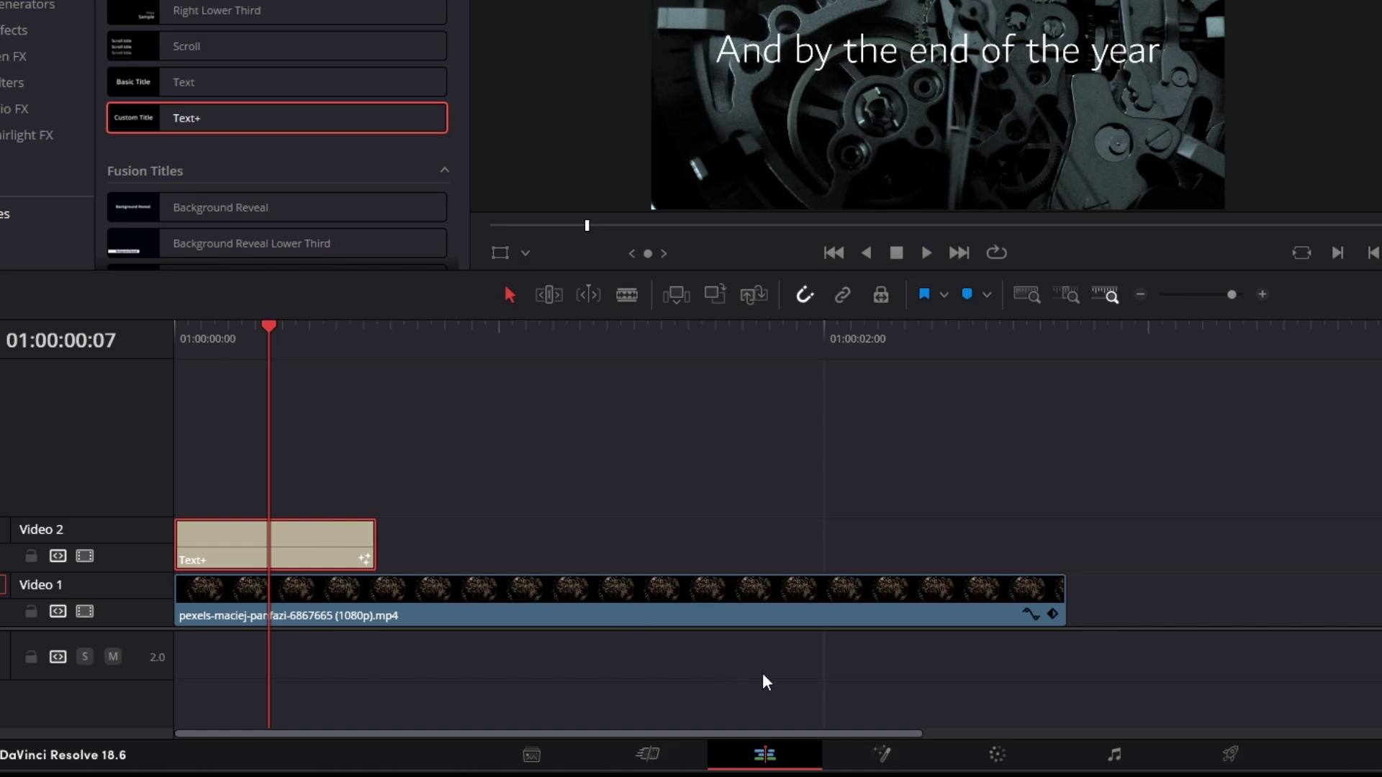
In Fusion, insert a Soft Glow node after the title and set its Blend to 0.315
left_click(891, 750)
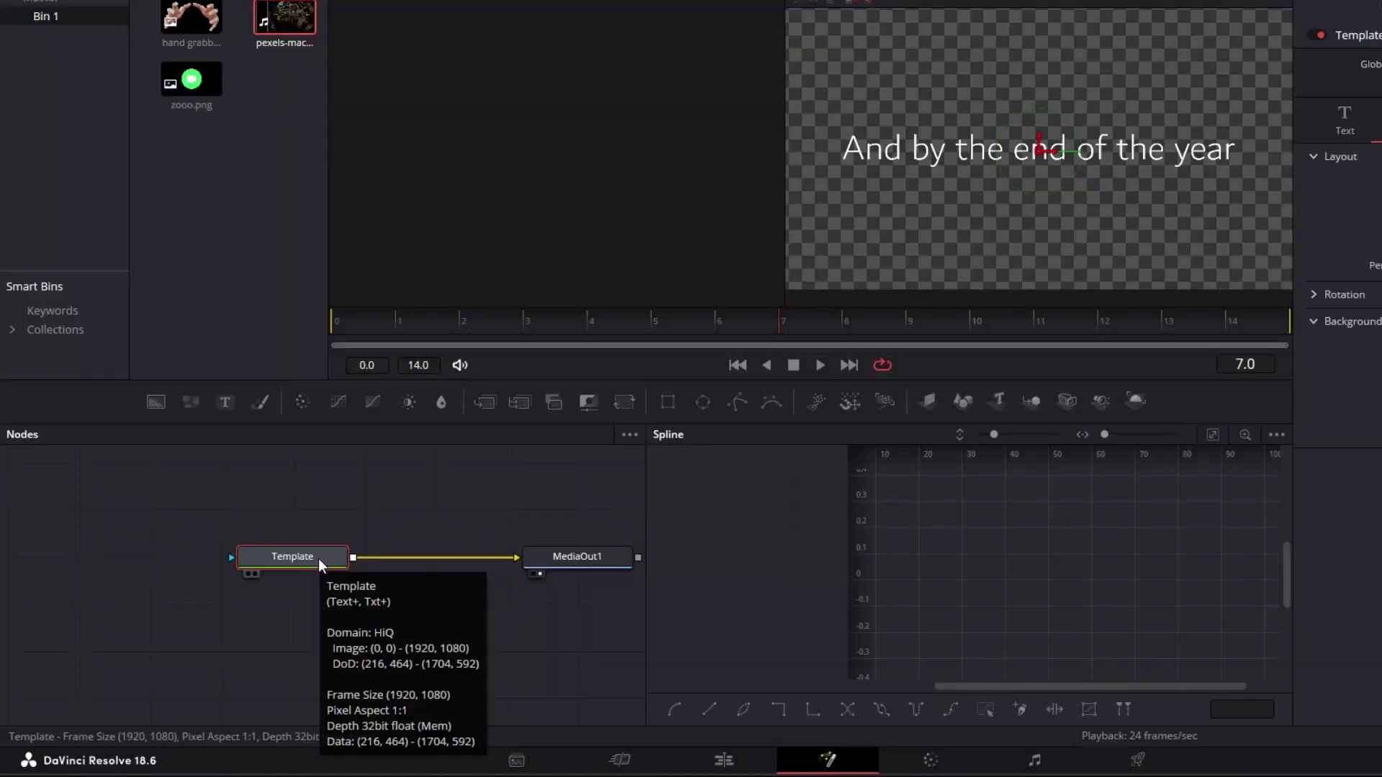
key("ctrl+space")
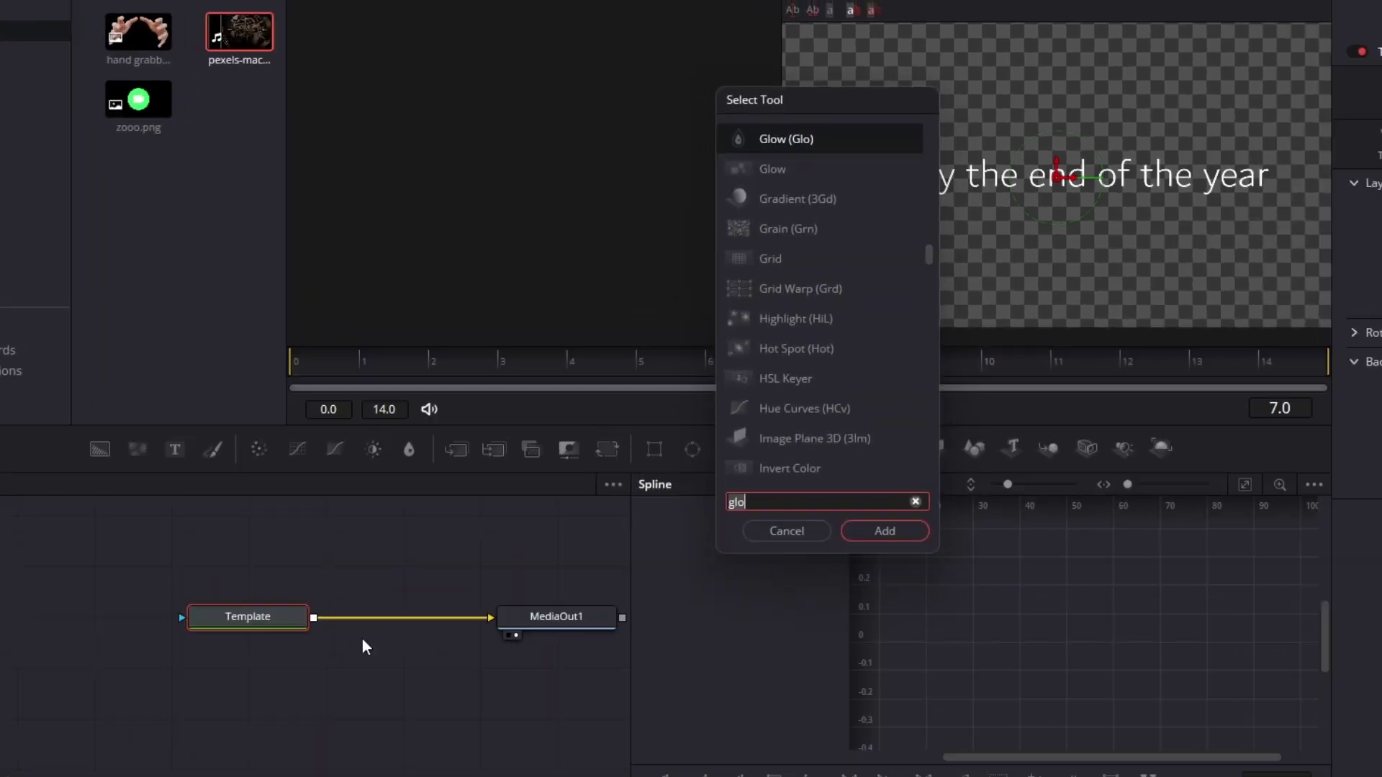
type("soft")
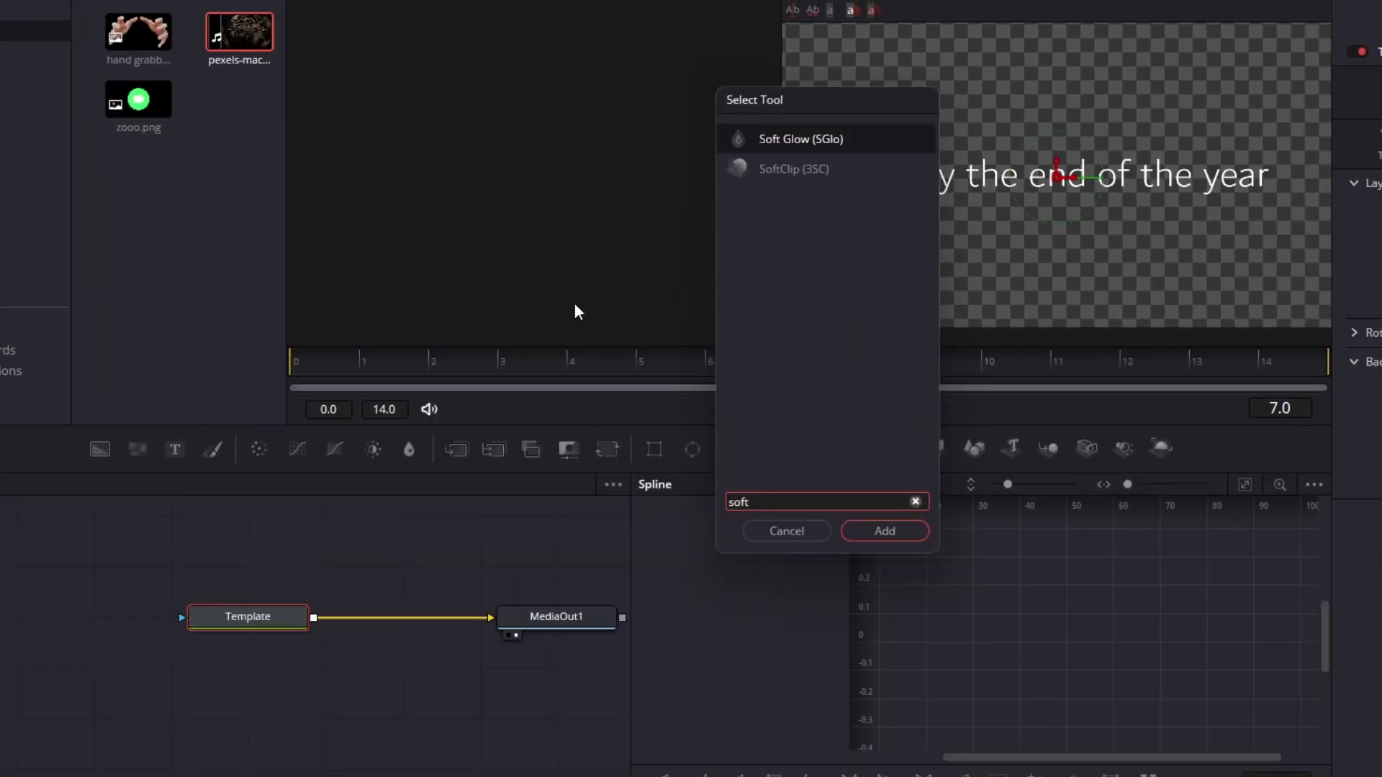
left_click(768, 129)
left_click(875, 530)
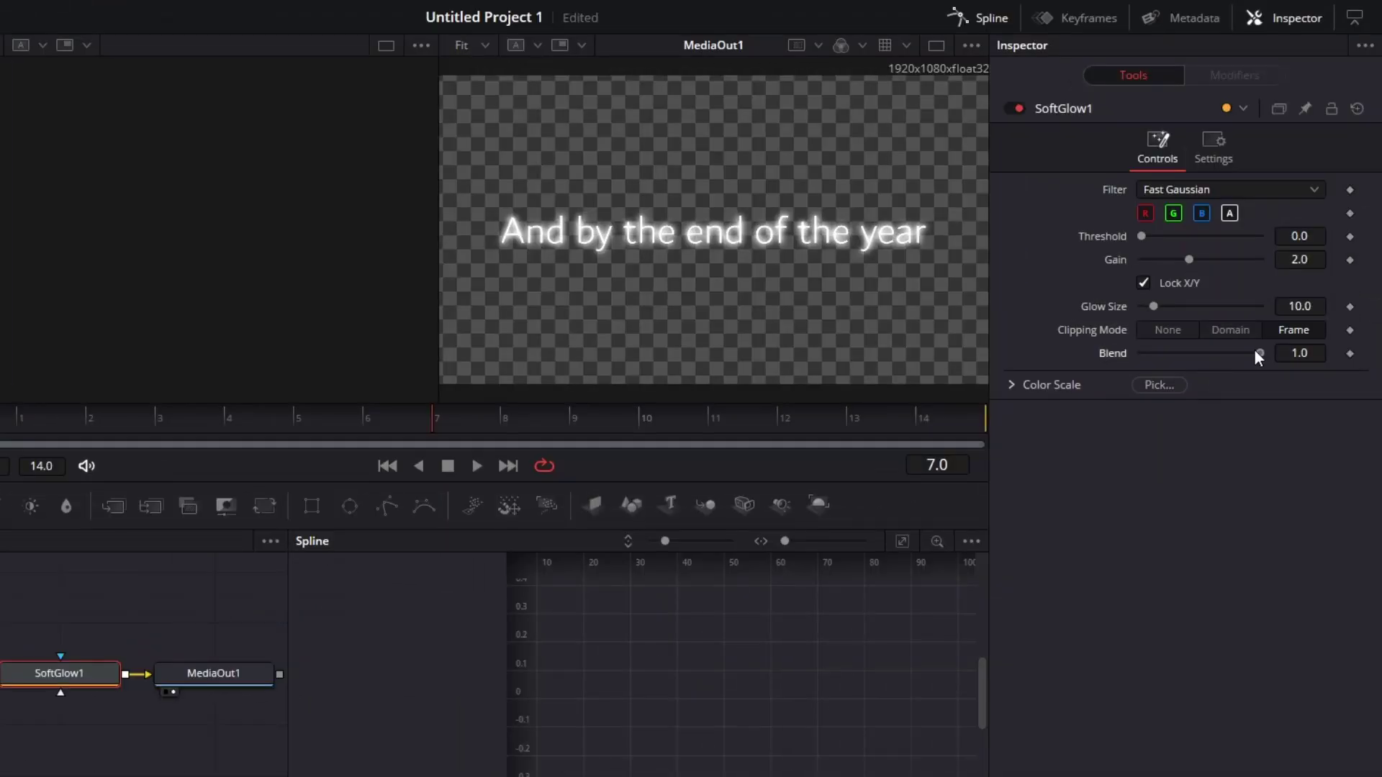
left_click_drag(1256, 352, 1175, 361)
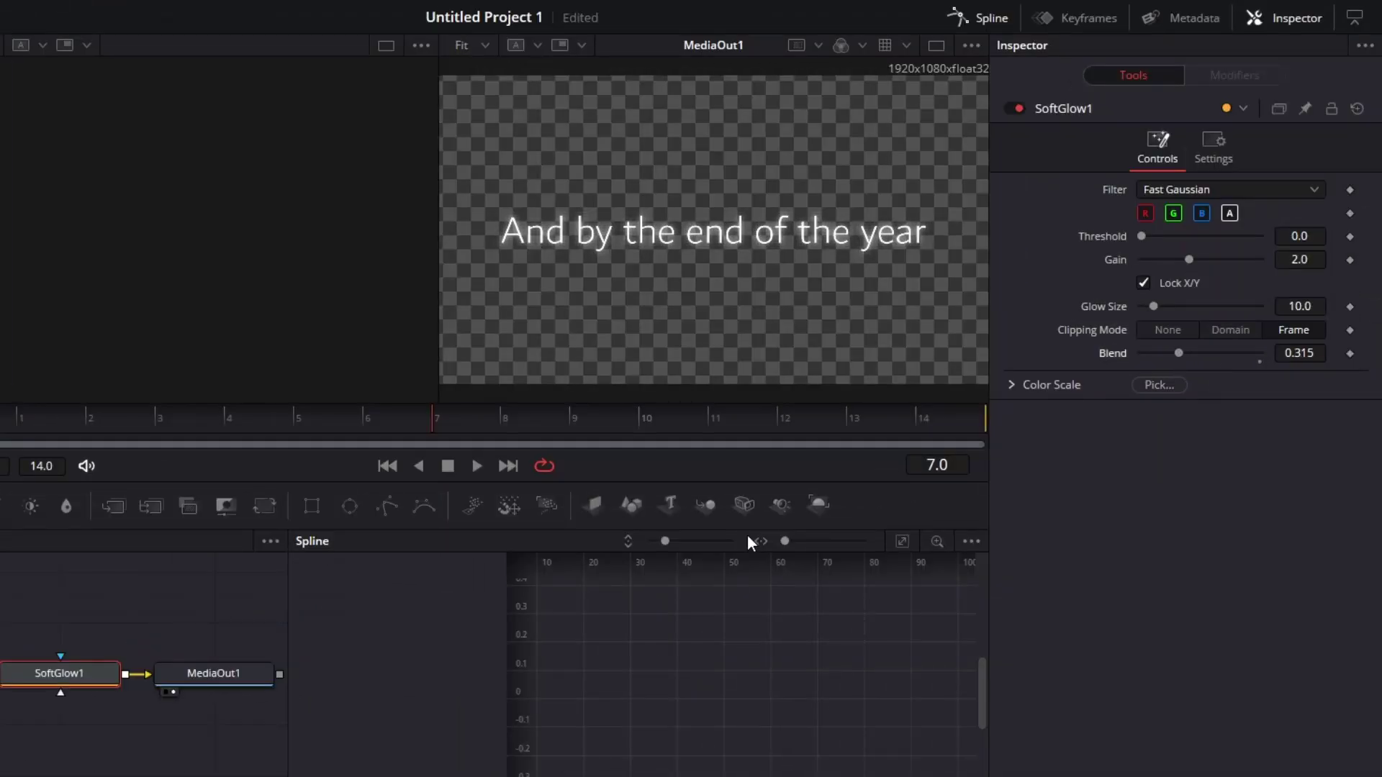
left_click(971, 17)
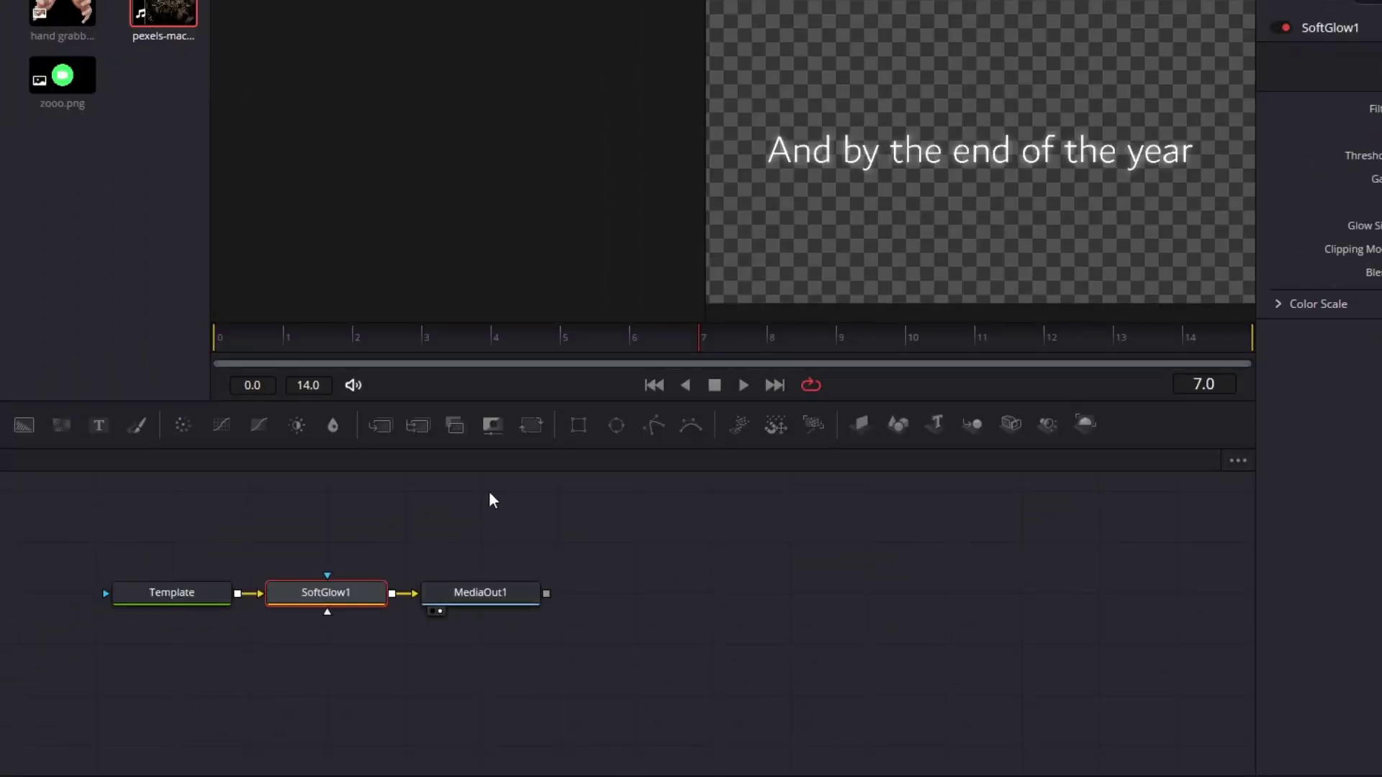
Add a Transform node and keyframe Center Y from 0.5 at frame 6 to 0.604 at frame 14
left_click(531, 426)
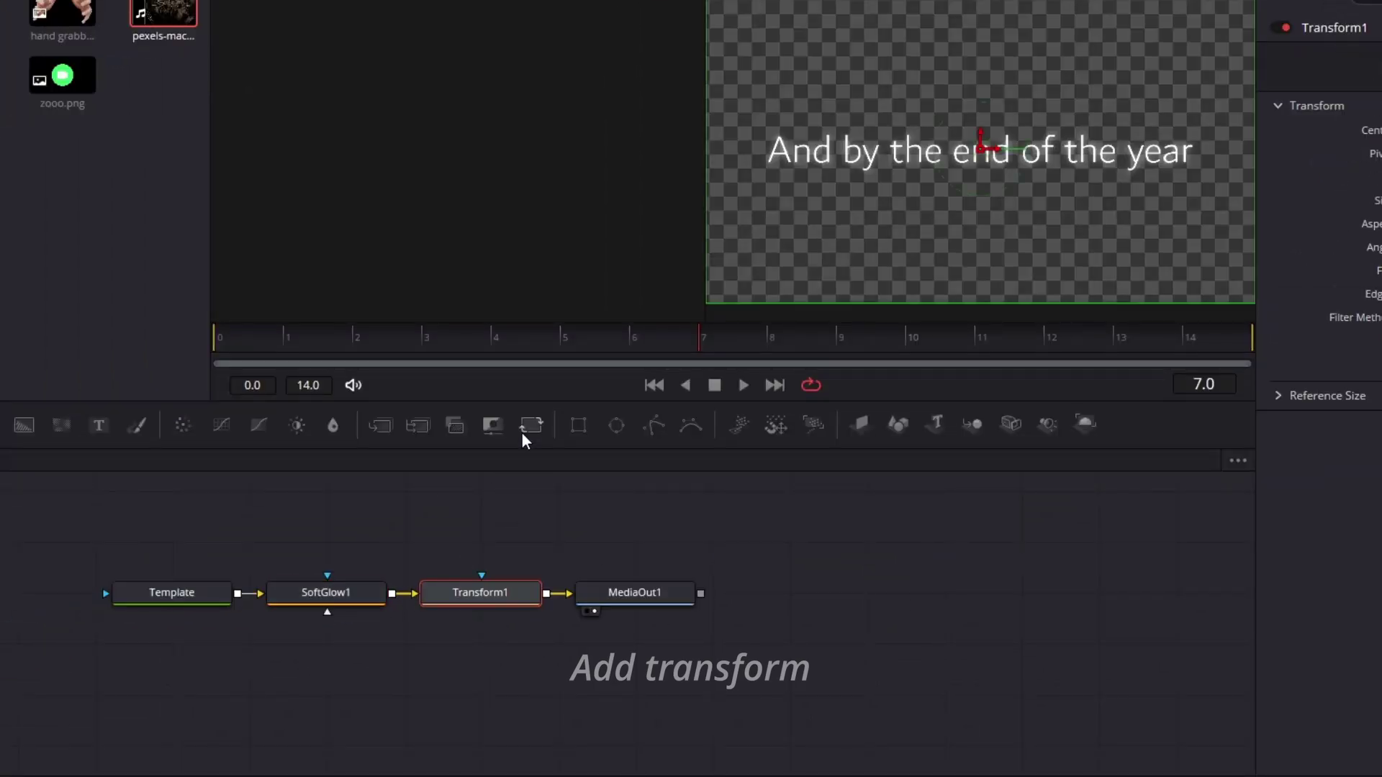
left_click(642, 342)
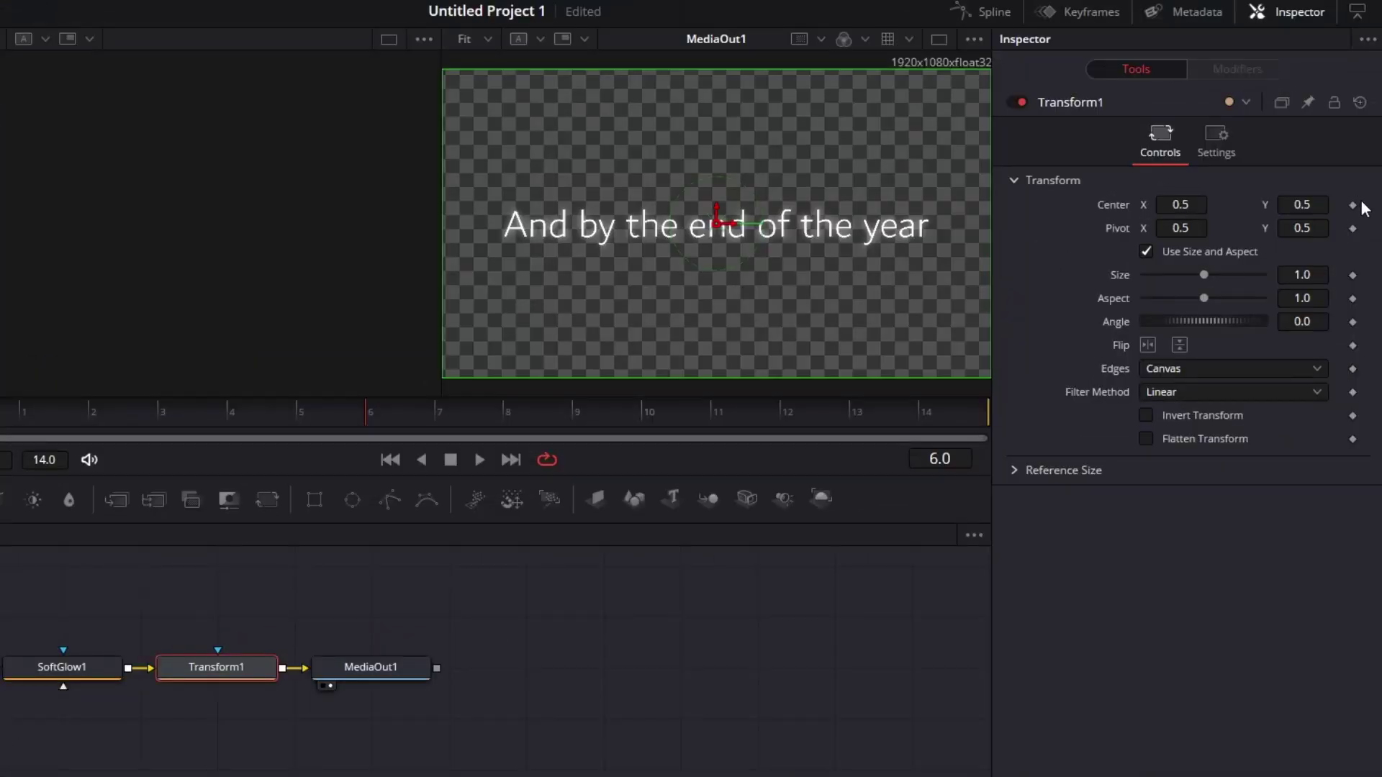
left_click(1353, 205)
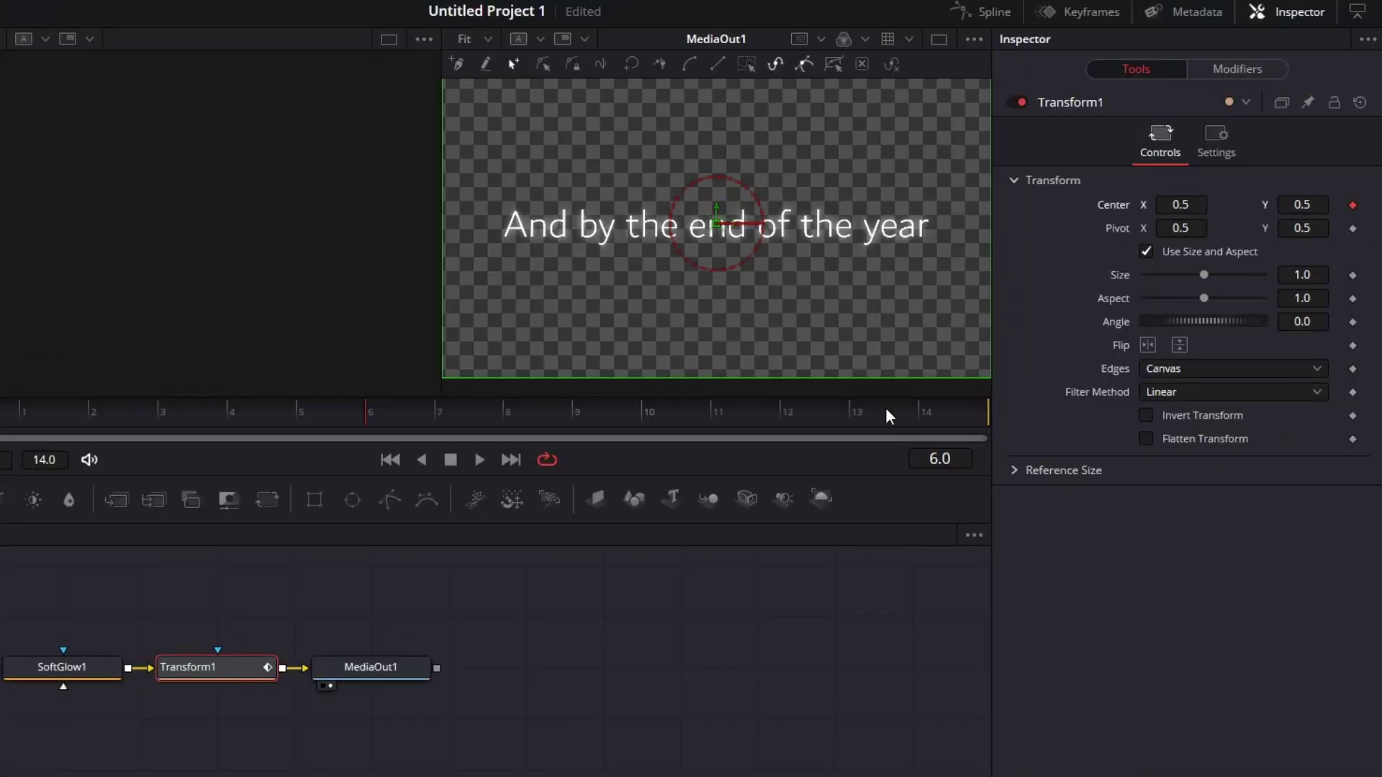
left_click(929, 412)
left_click_drag(1302, 205, 1304, 205)
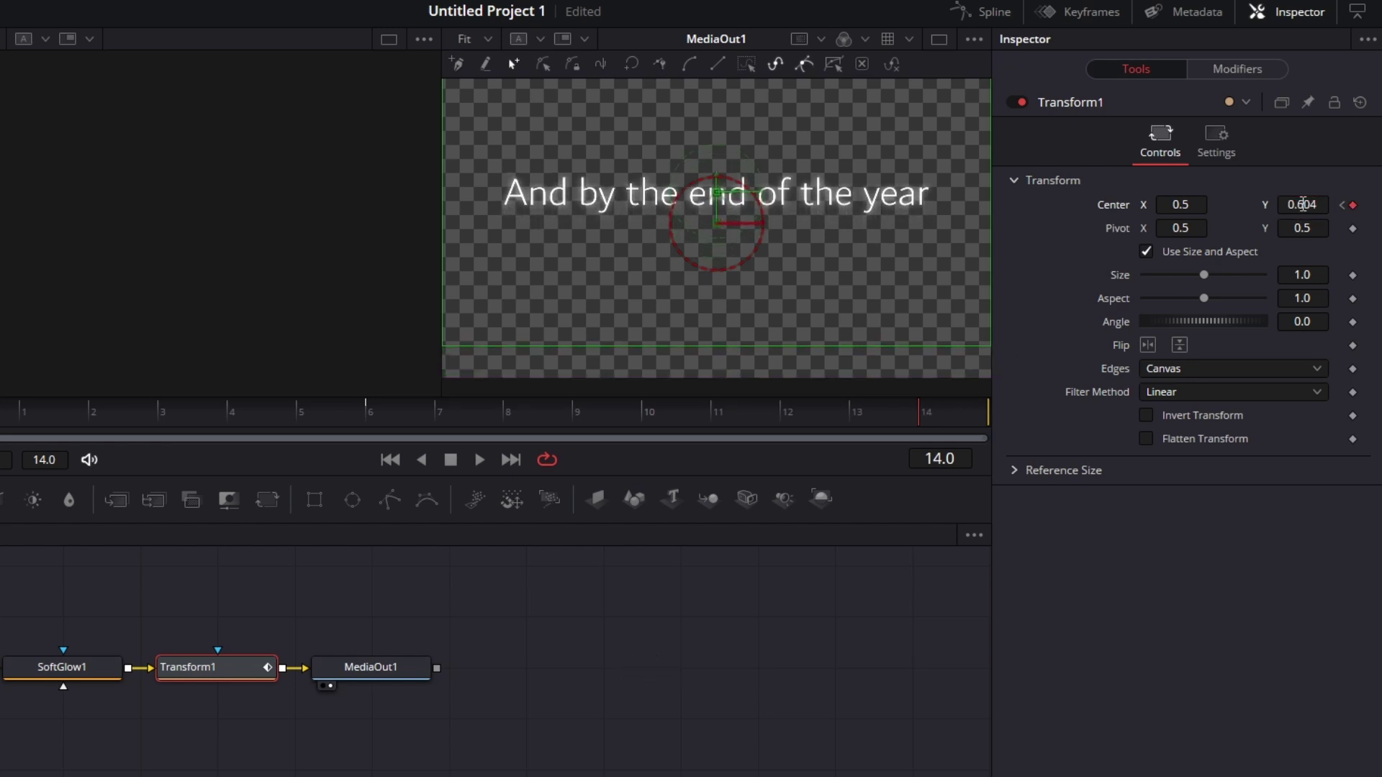
Smooth the Transform1 position keyframes into an ease in the Spline editor, then return to Edit
left_click(986, 12)
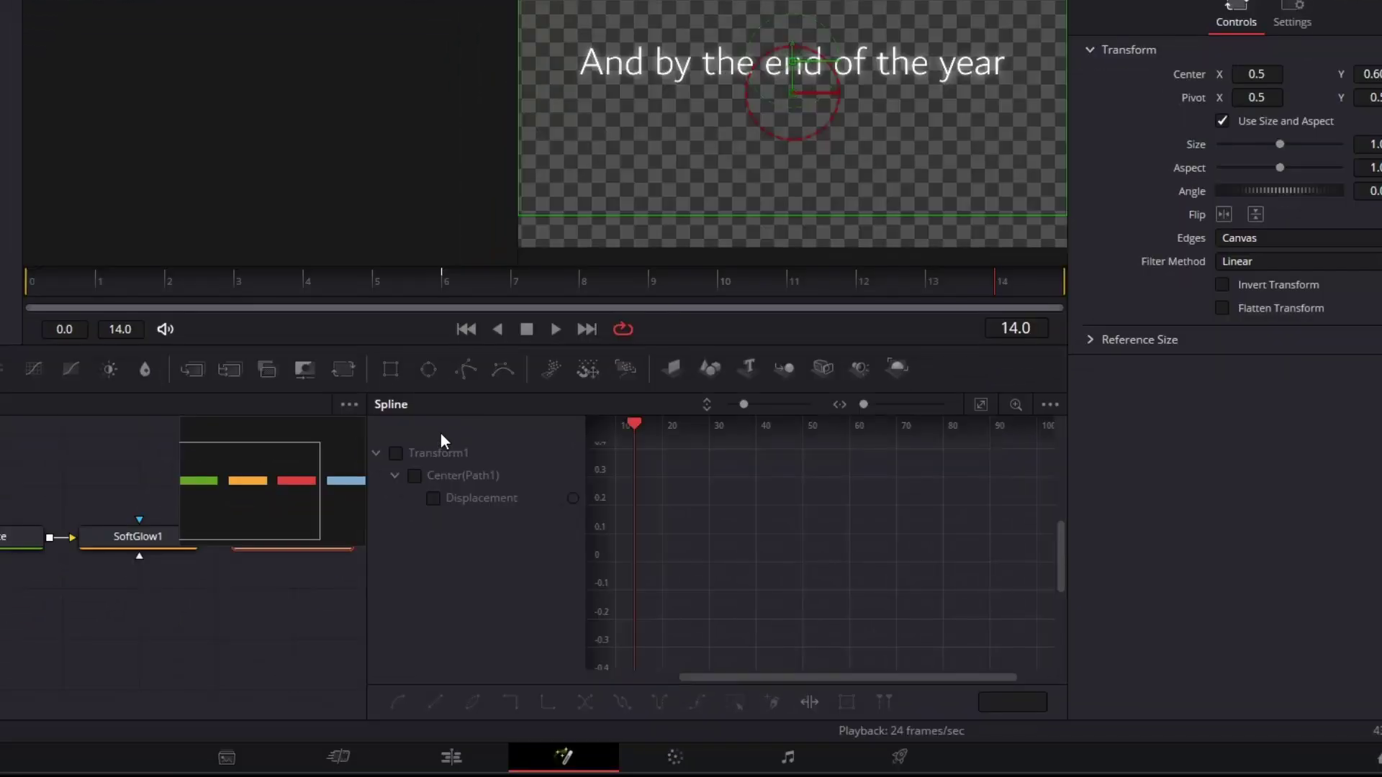
left_click(434, 444)
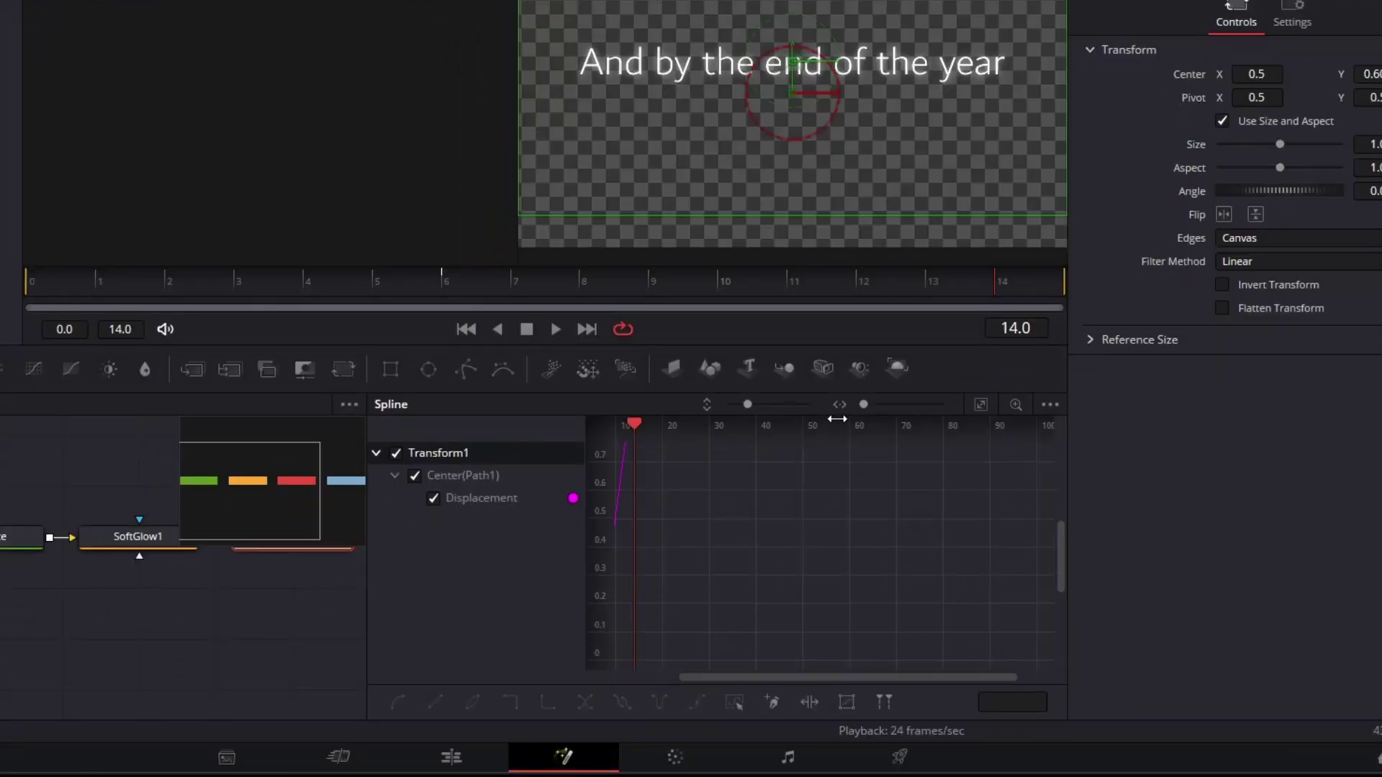
left_click(980, 404)
key("ctrl+a")
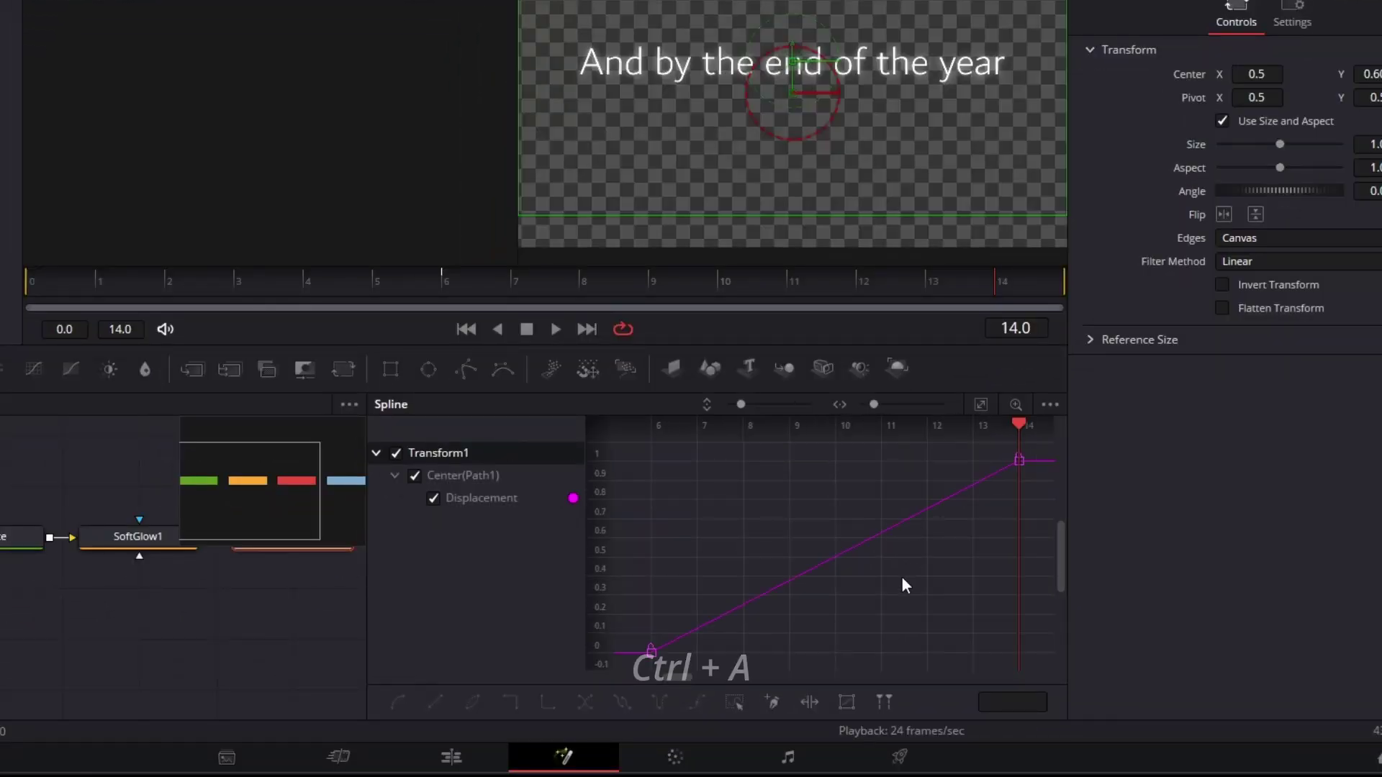
key("s")
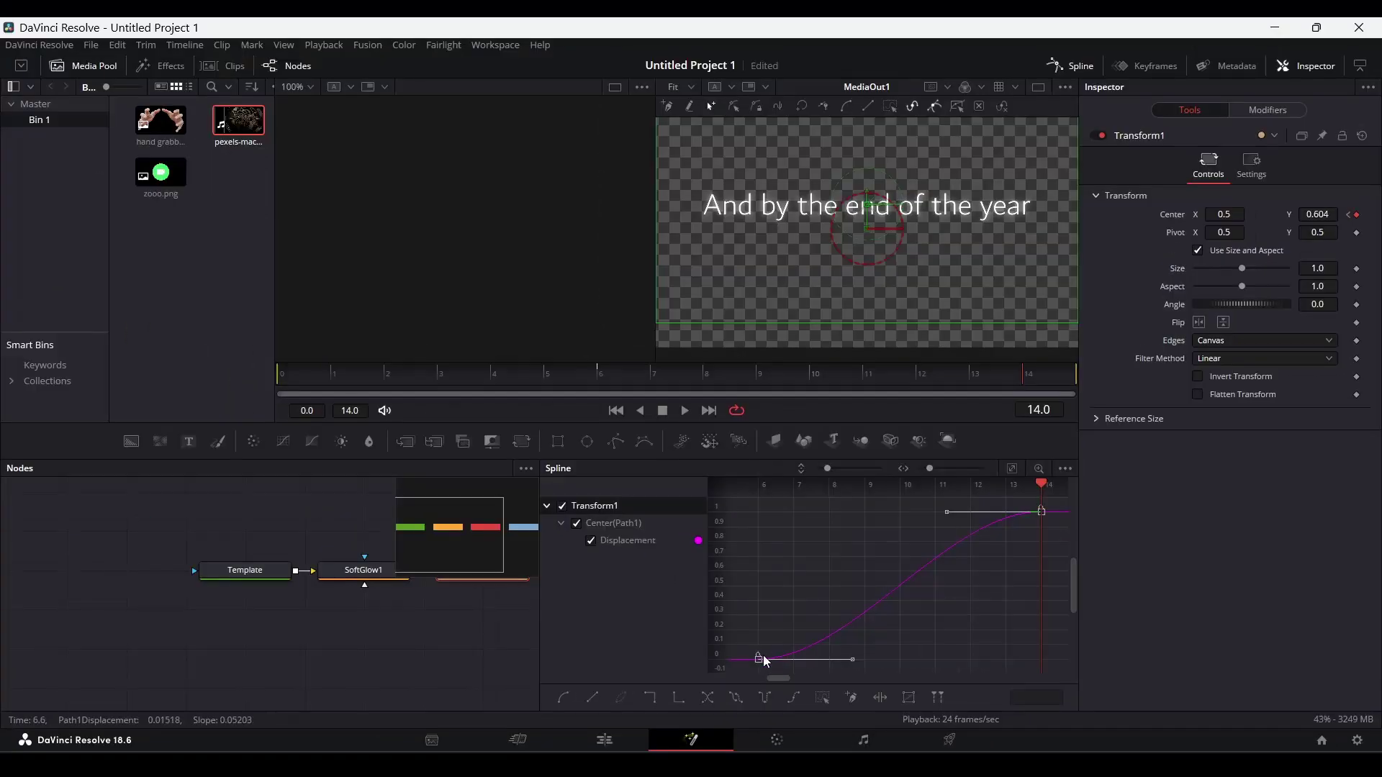
left_click(608, 738)
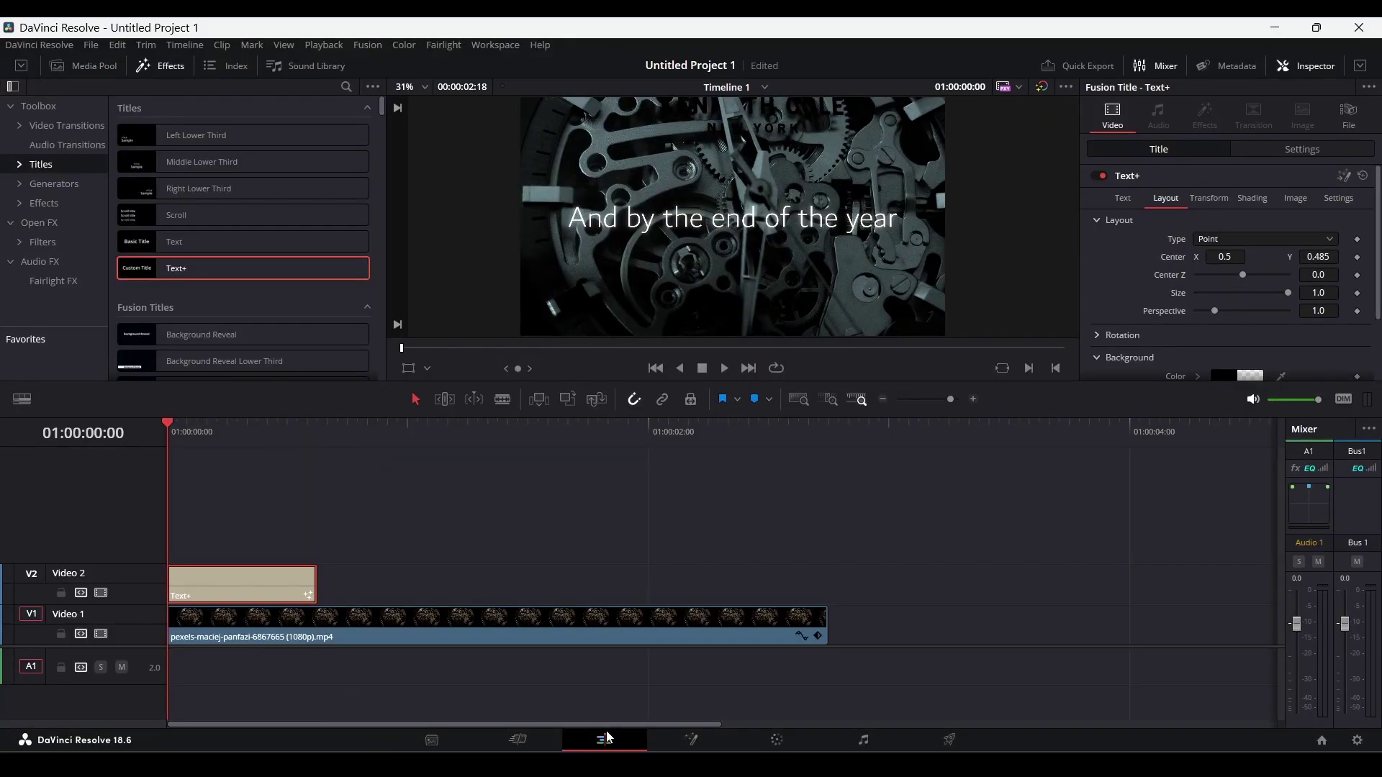
key("space")
key("Left")
key("Left")
key("Left")
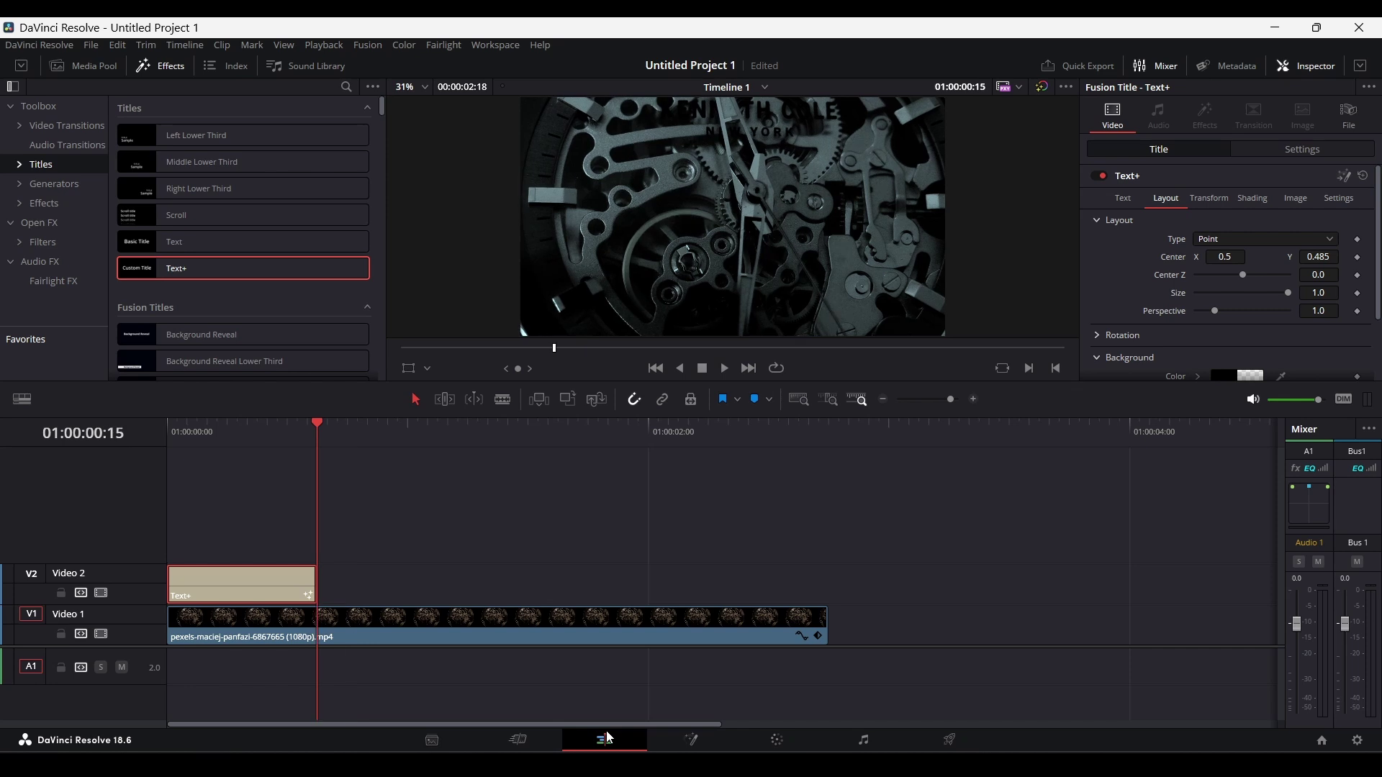
key("Left")
key("Left")
key("Left")
key("Left")
key("Left")
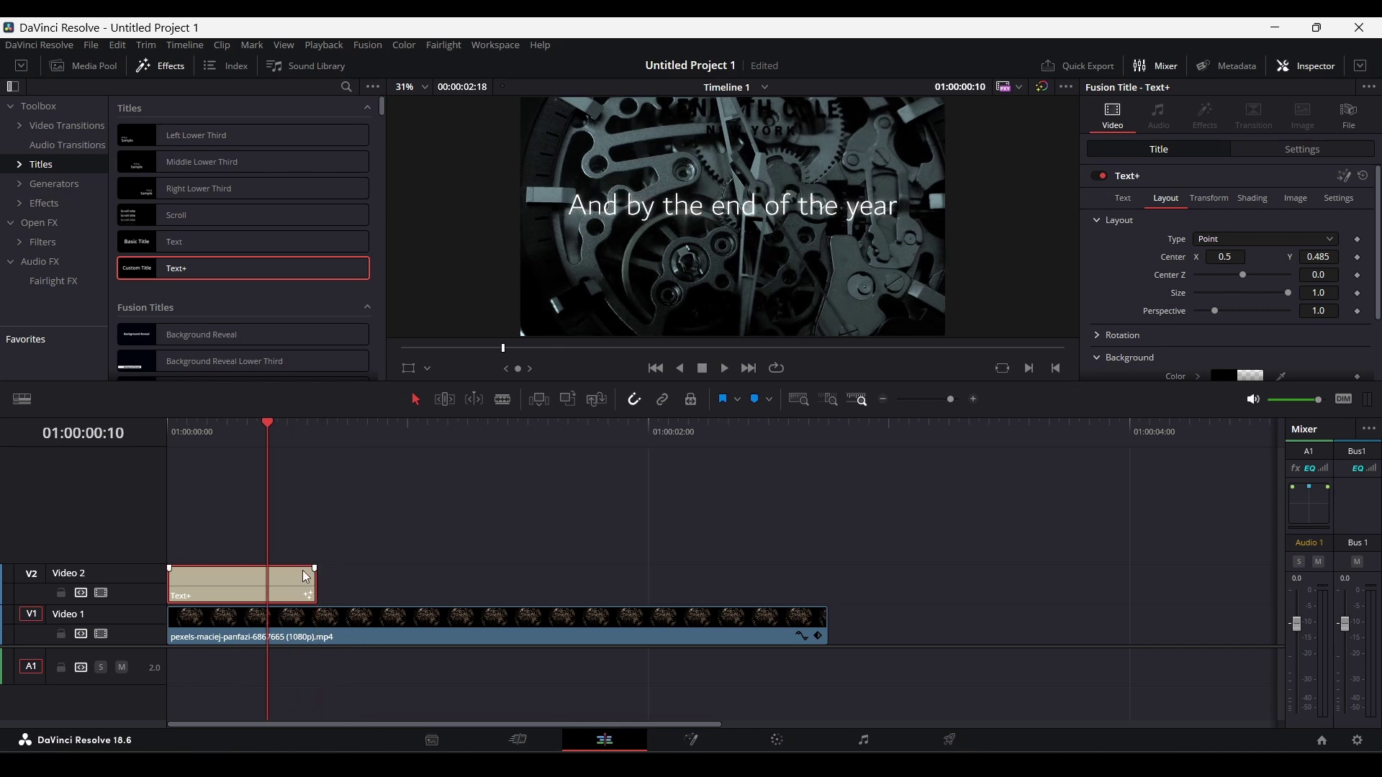
left_click_drag(315, 567, 267, 572)
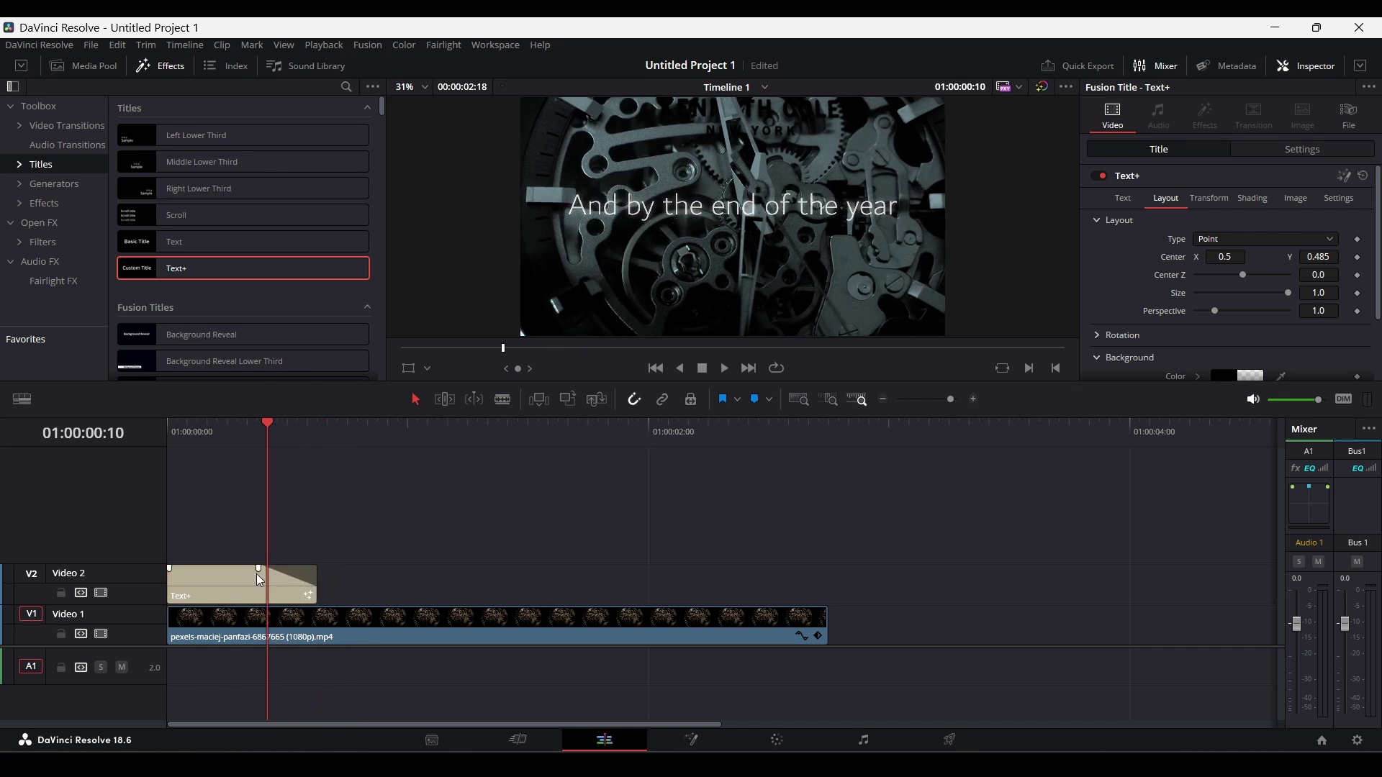
key("Home")
key("space")
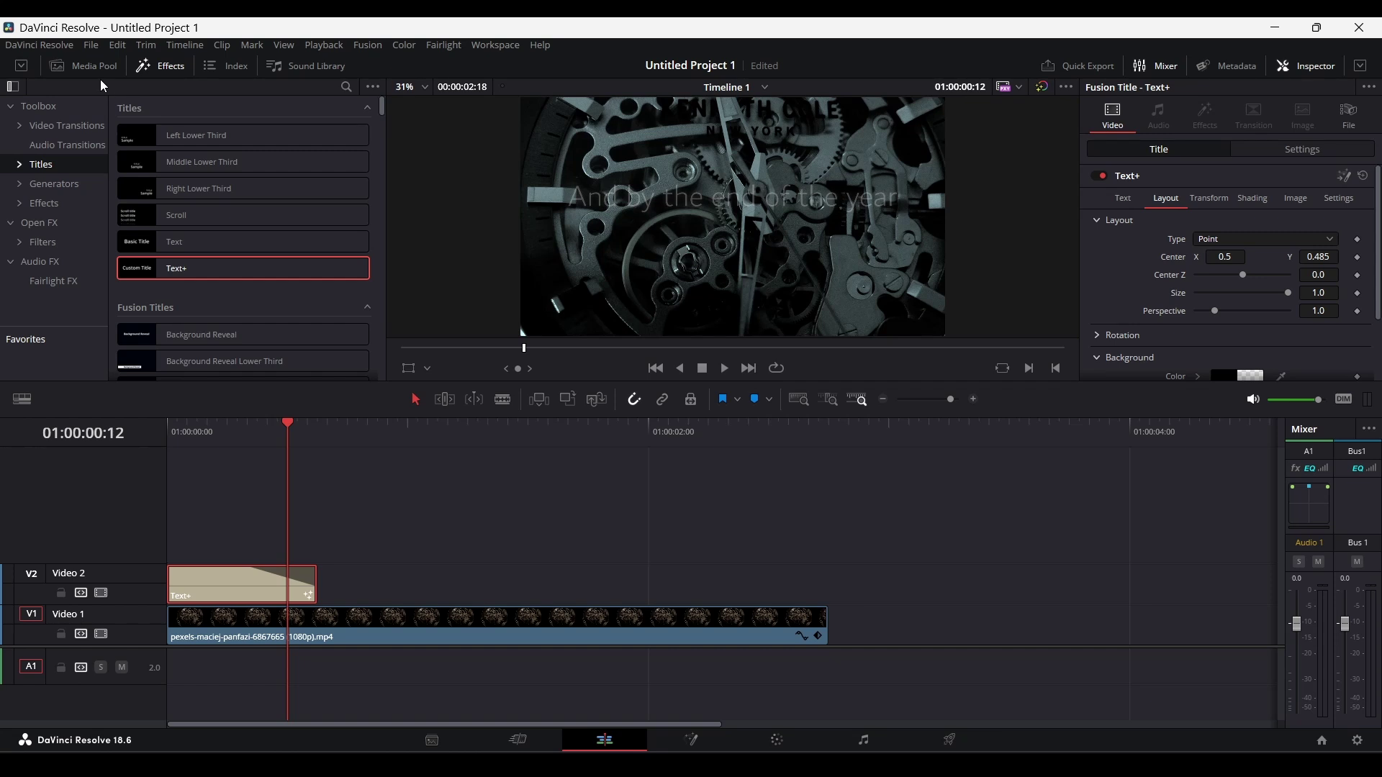
Place hand grabbing.png on Video 3 with Zoom 0.620 and Position Y -63
left_click(96, 67)
mouse_move(159, 148)
left_mouse_down()
mouse_move(251, 274)
mouse_move(329, 521)
left_mouse_up()
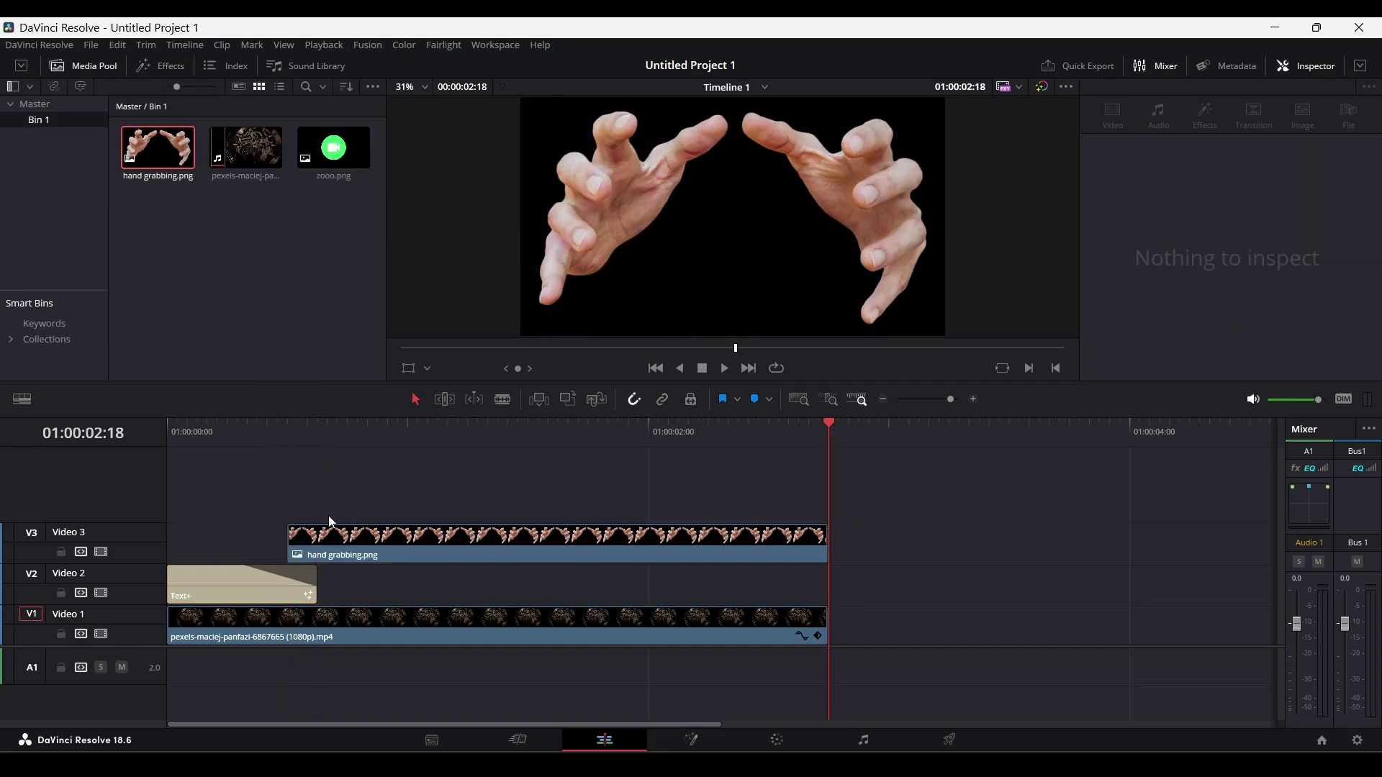
left_click(326, 552)
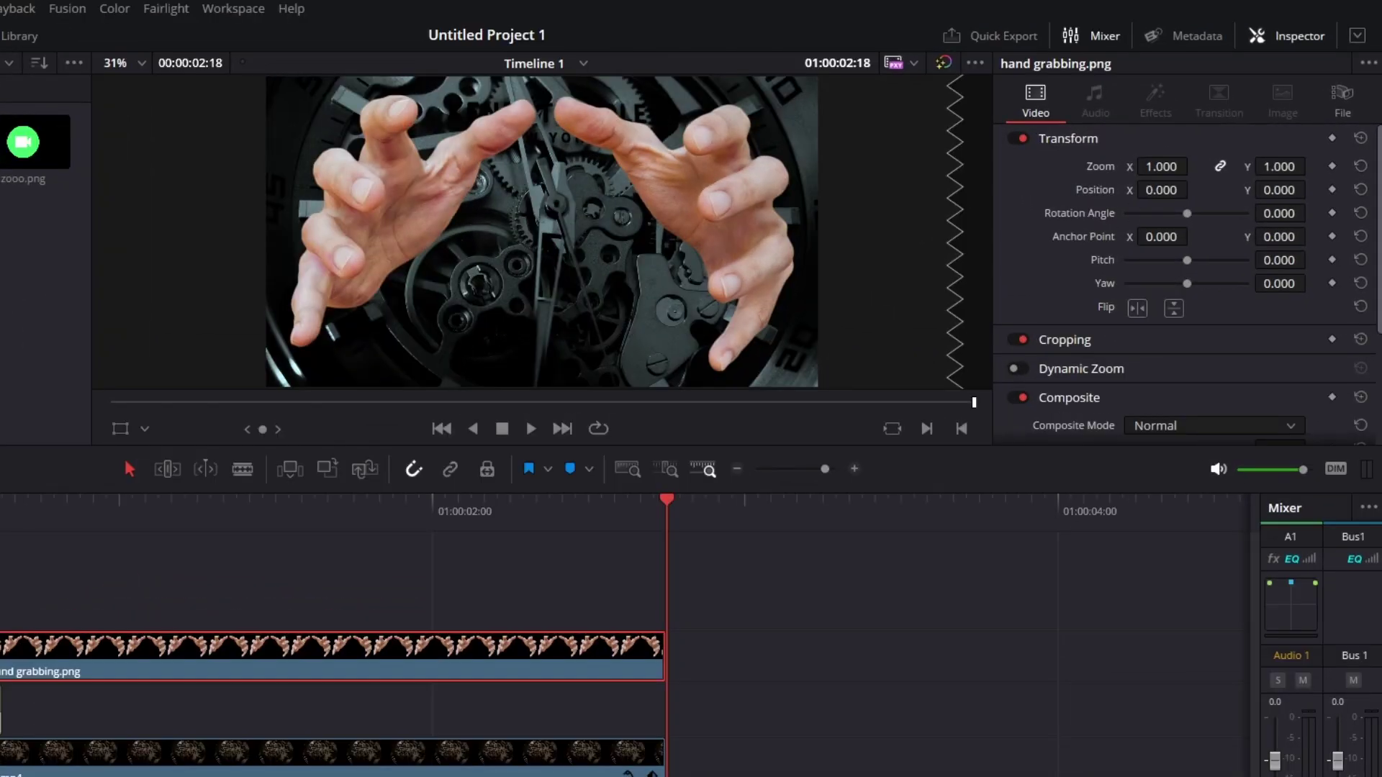
left_click_drag(1161, 166, 1197, 201)
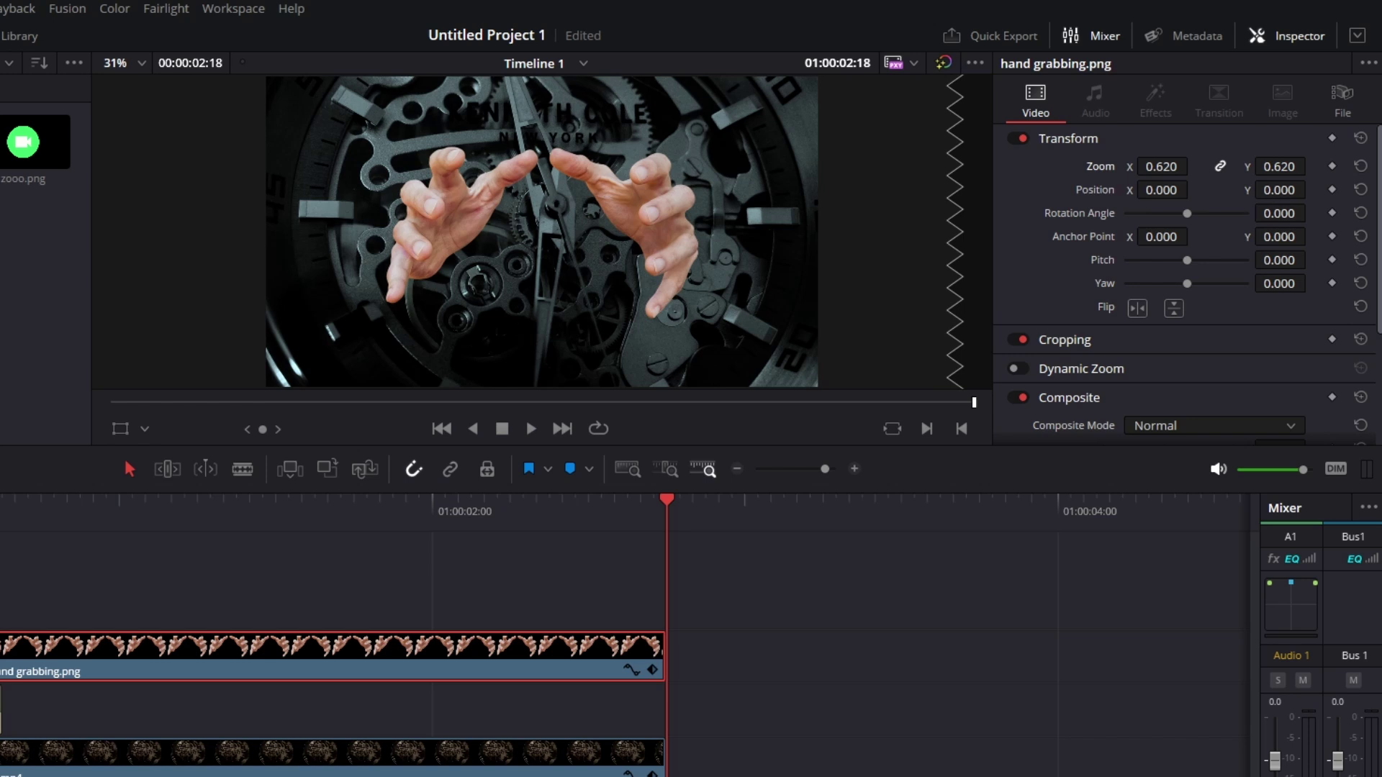
left_click_drag(1279, 190, 1282, 191)
type("-63.000")
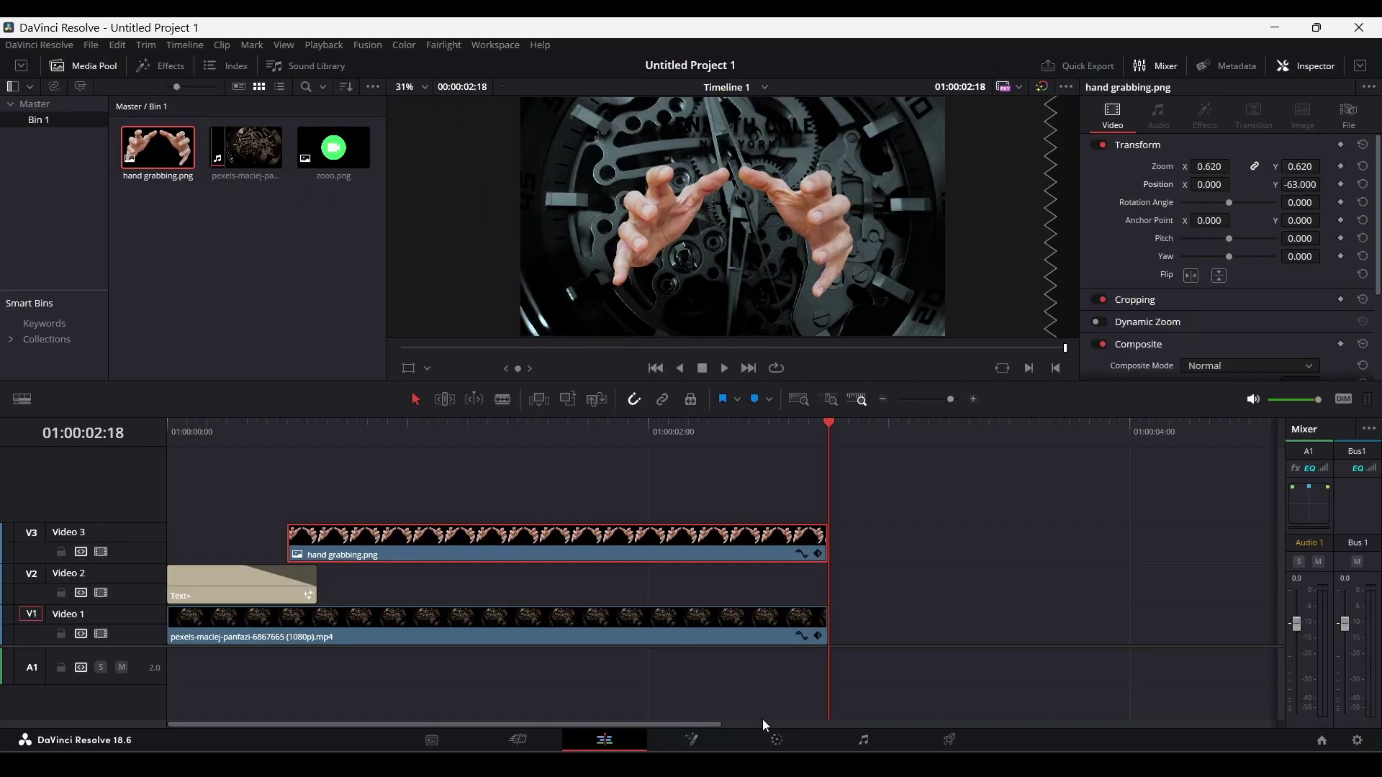
Raise the hands clip's global saturation to 1.40 on the Color page
left_click(777, 739)
left_click(184, 450)
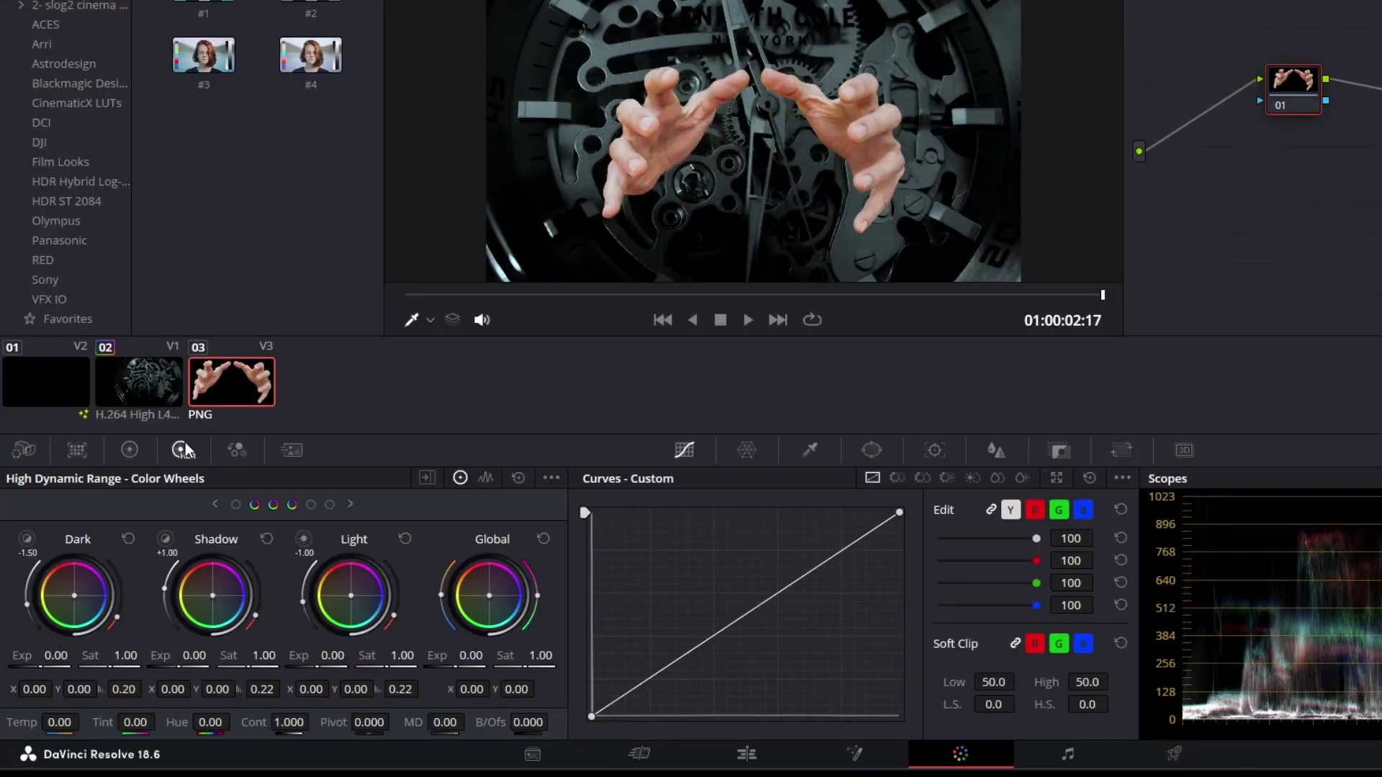
left_click(540, 655)
type("1.4")
key("Return")
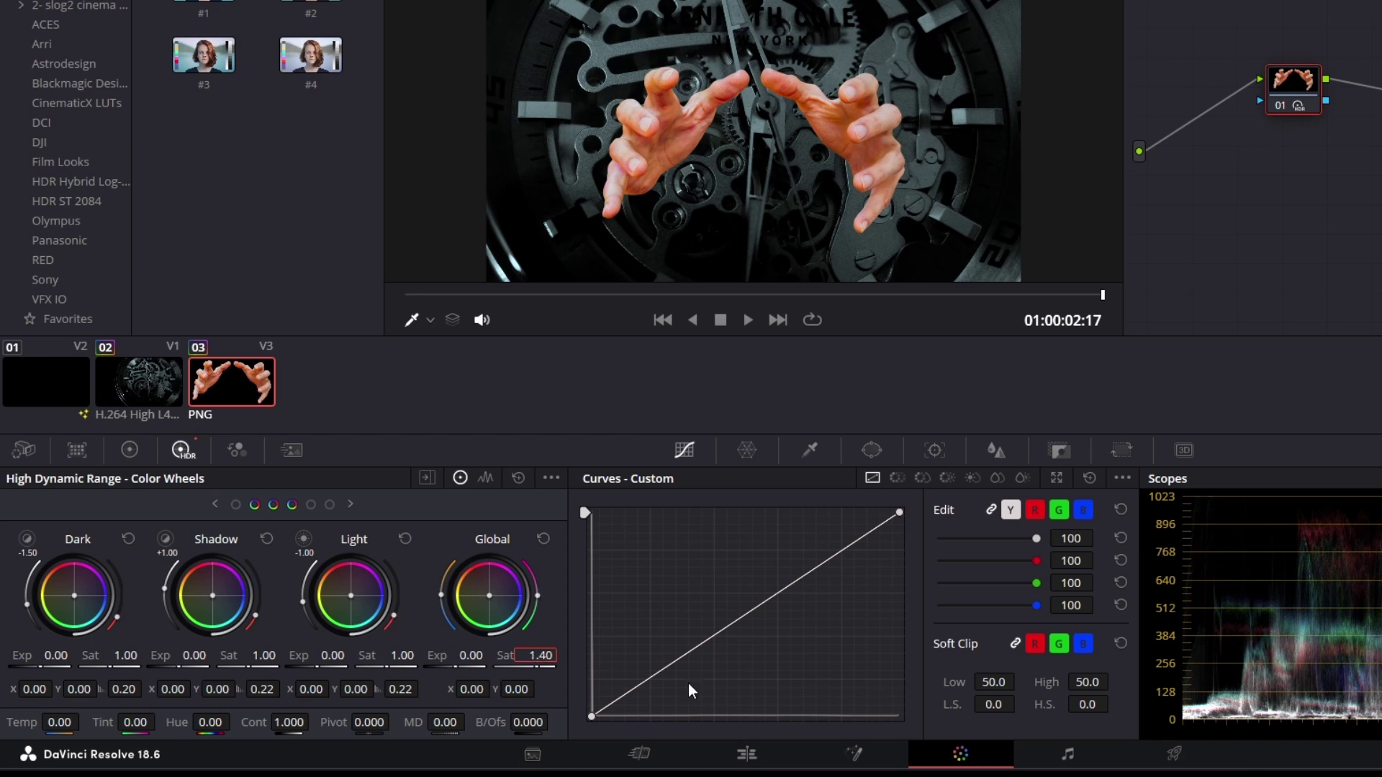
left_click(748, 754)
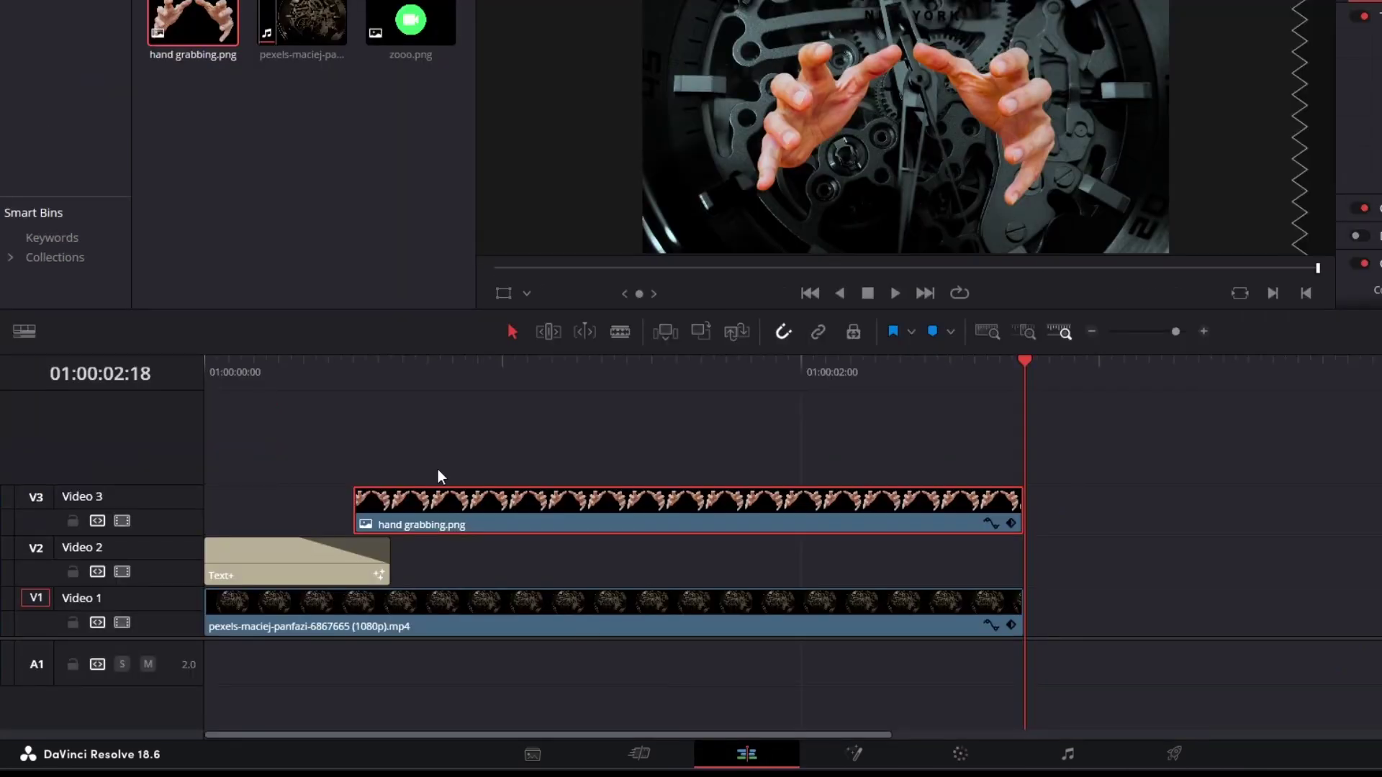
Convert the hands clip into Fusion Clip 1 and open it in Fusion
left_click(366, 370)
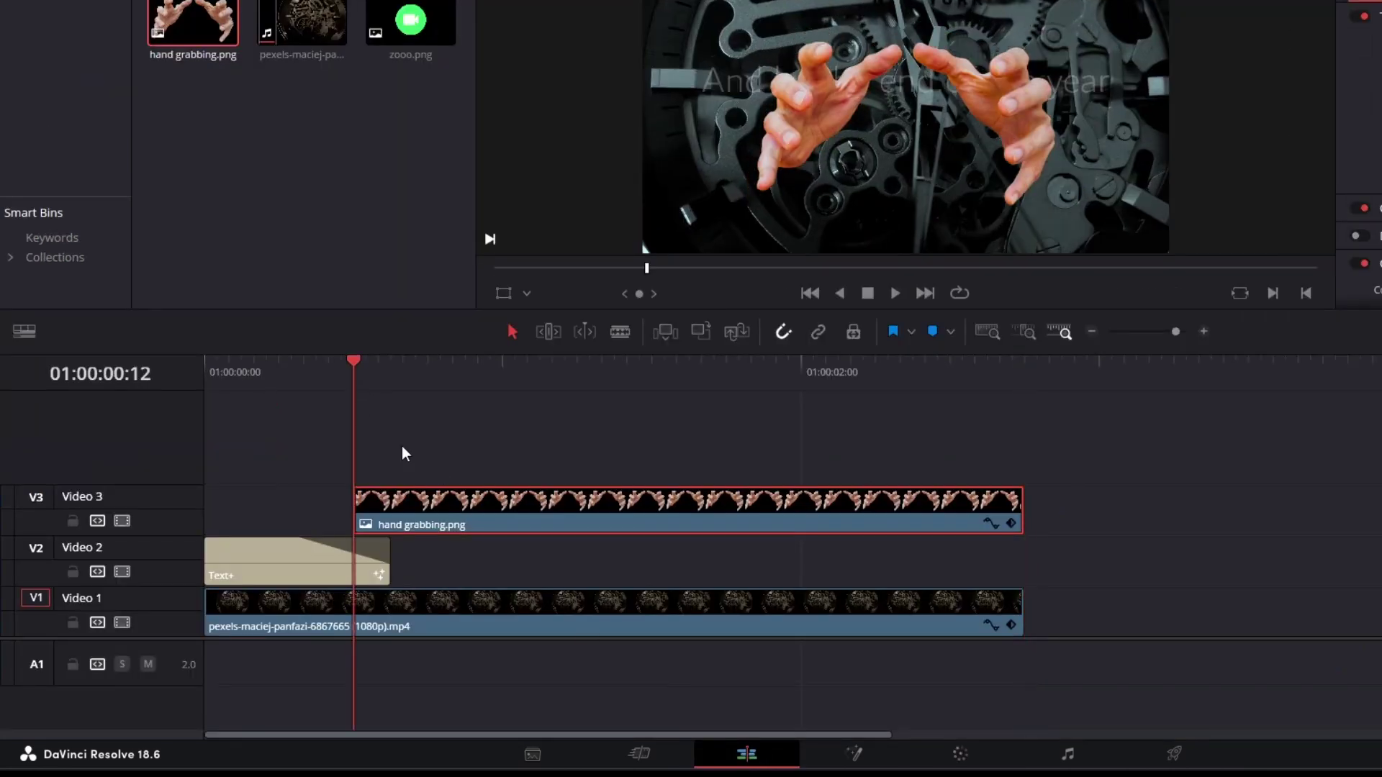
right_click(434, 512)
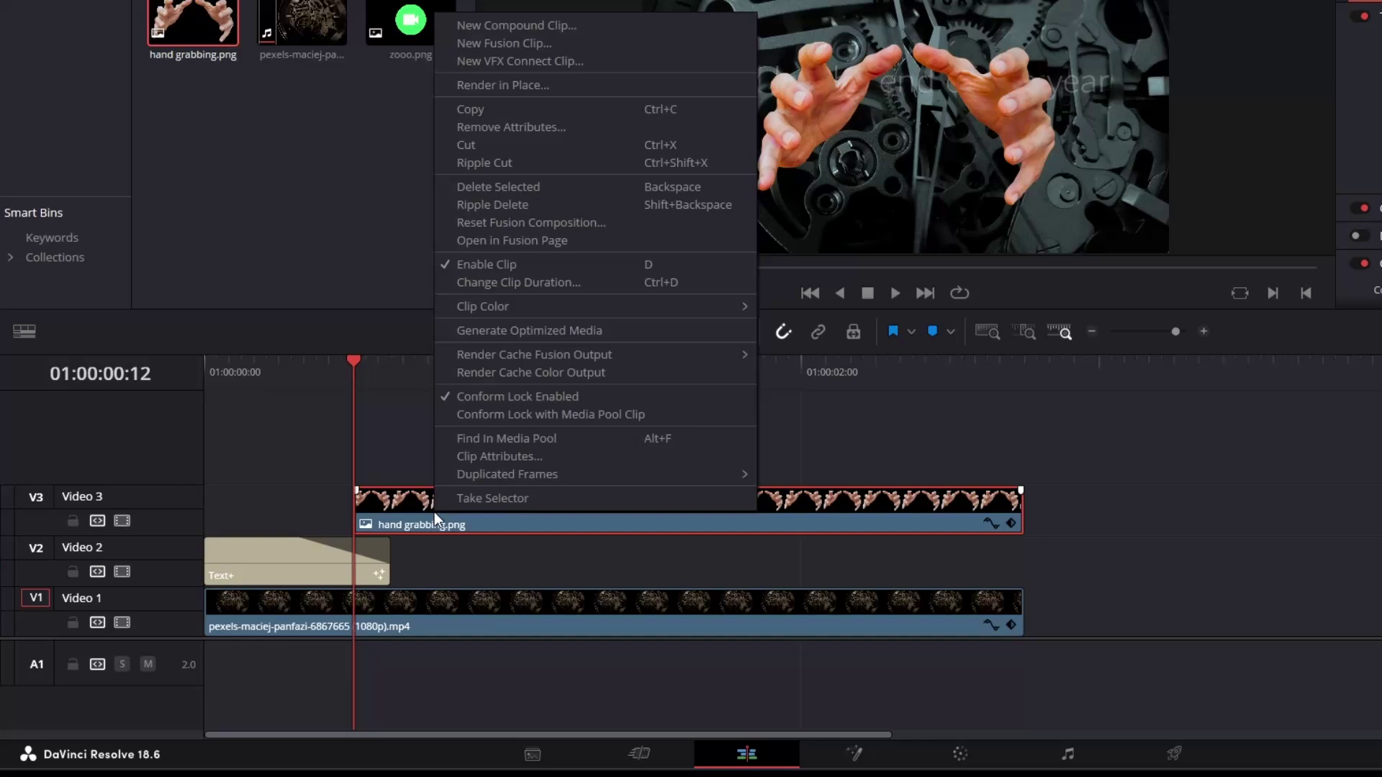
left_click(497, 45)
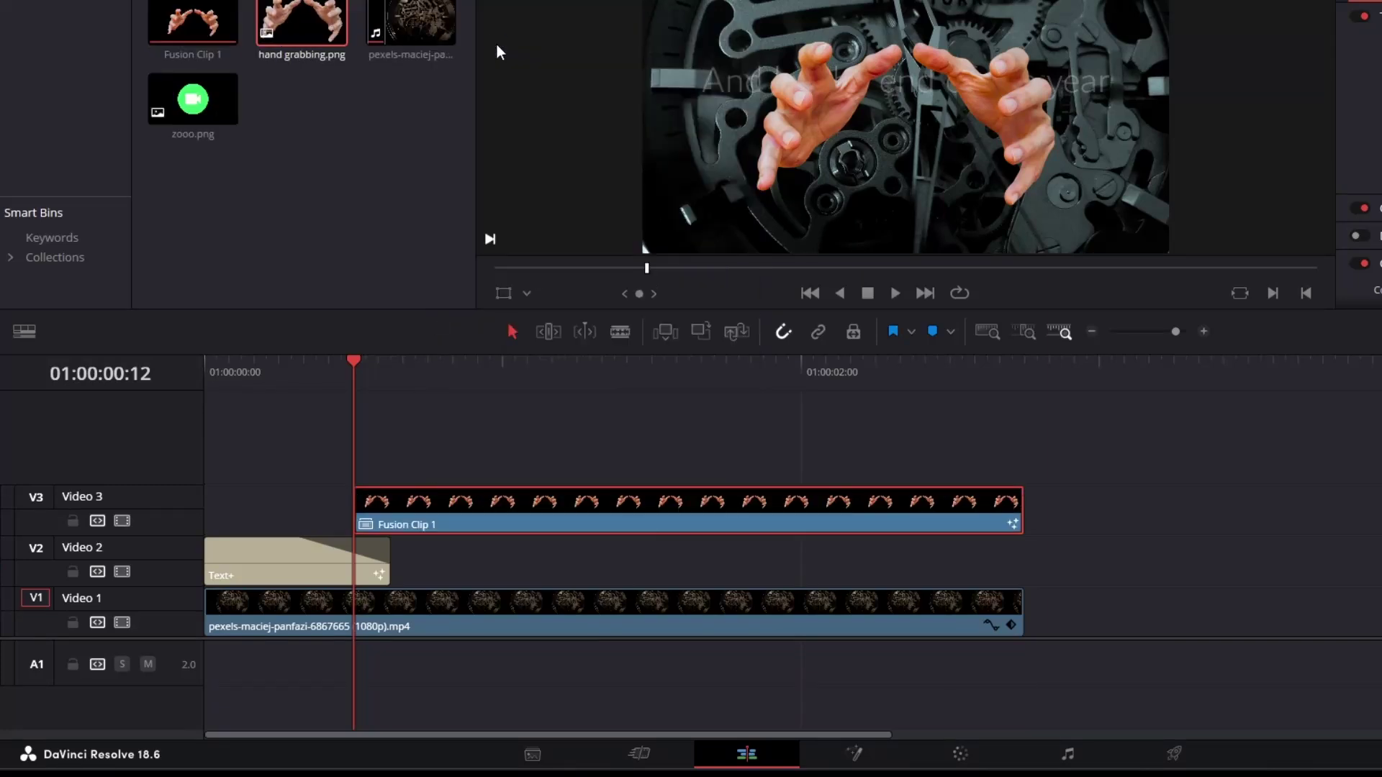
left_click(856, 754)
Add a Transform node keyframing Size at 1 on frame 14 and 0 on frame 0
left_click(609, 300)
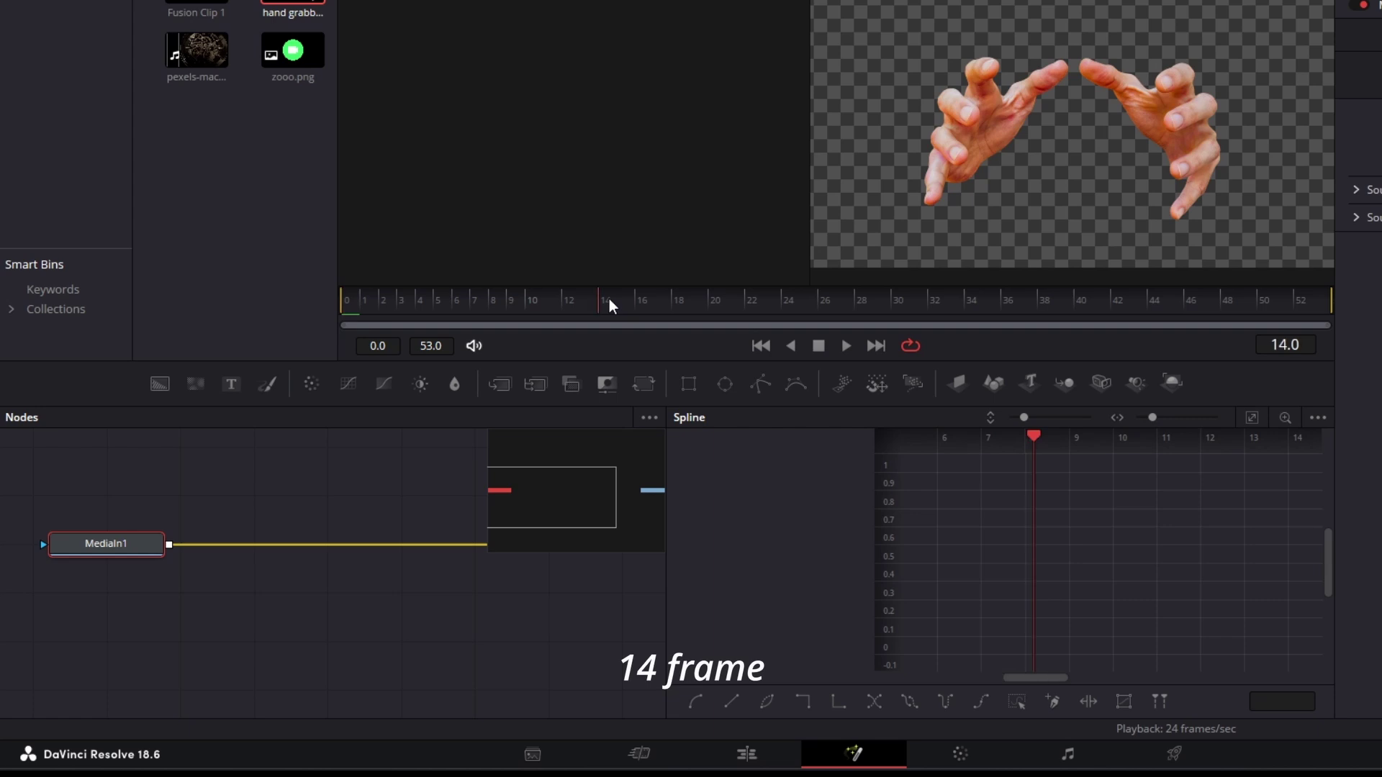
left_click(644, 387)
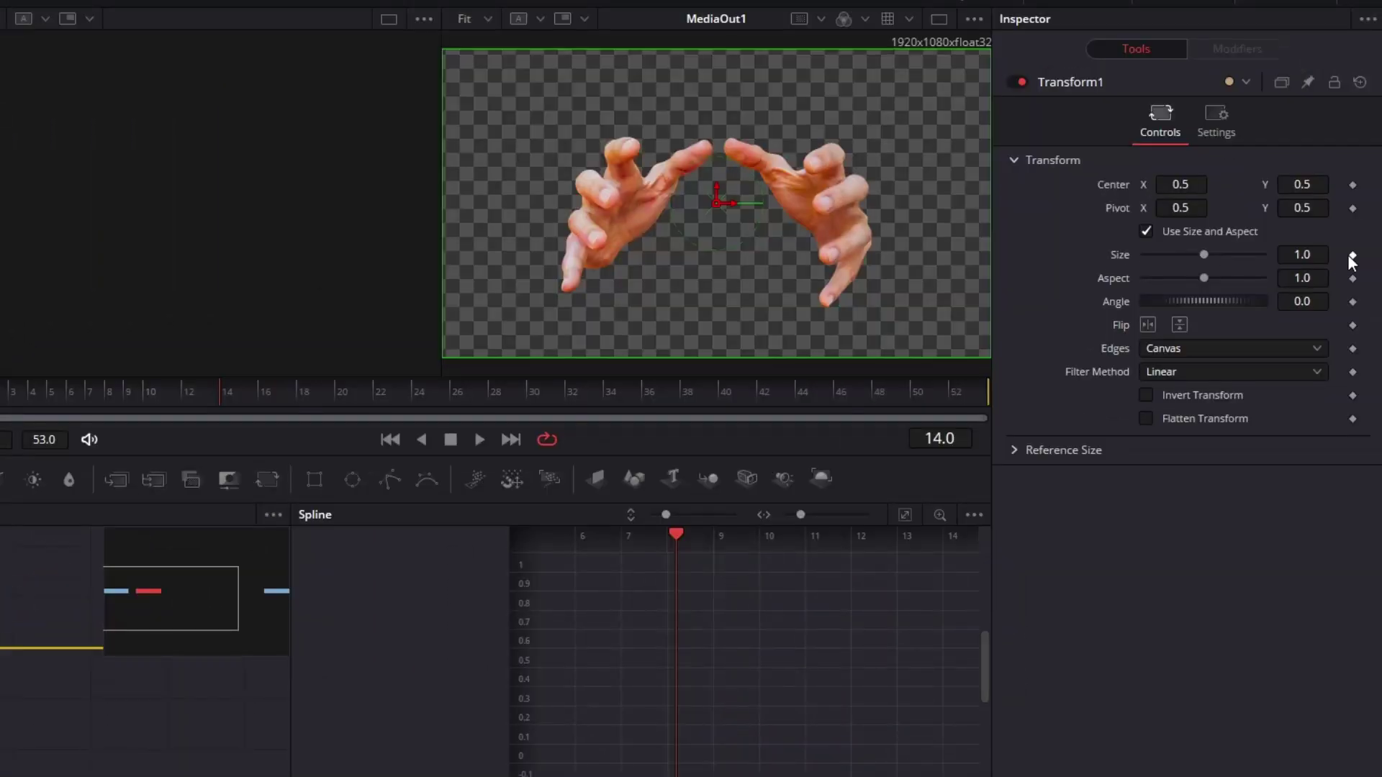
left_click(1351, 257)
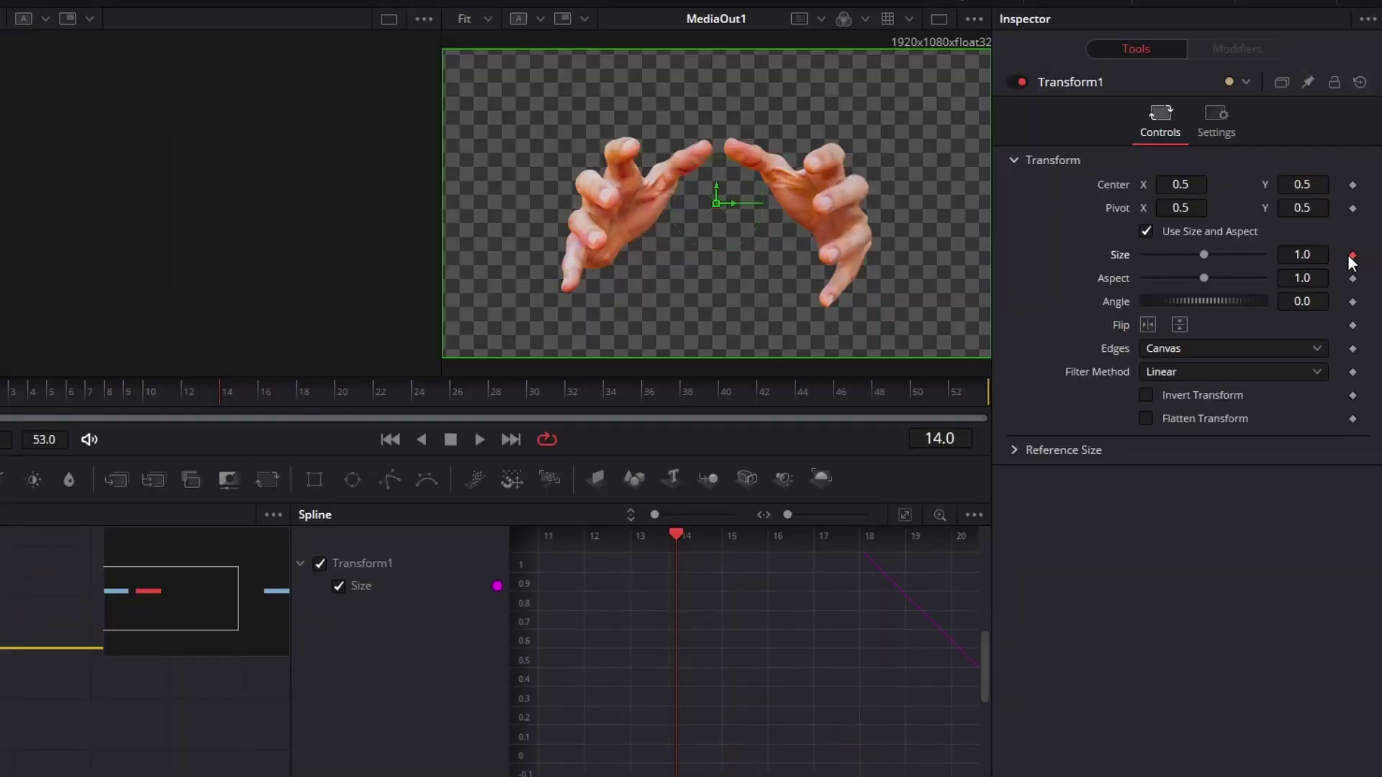
left_click(167, 400)
left_click_drag(314, 401, 46, 401)
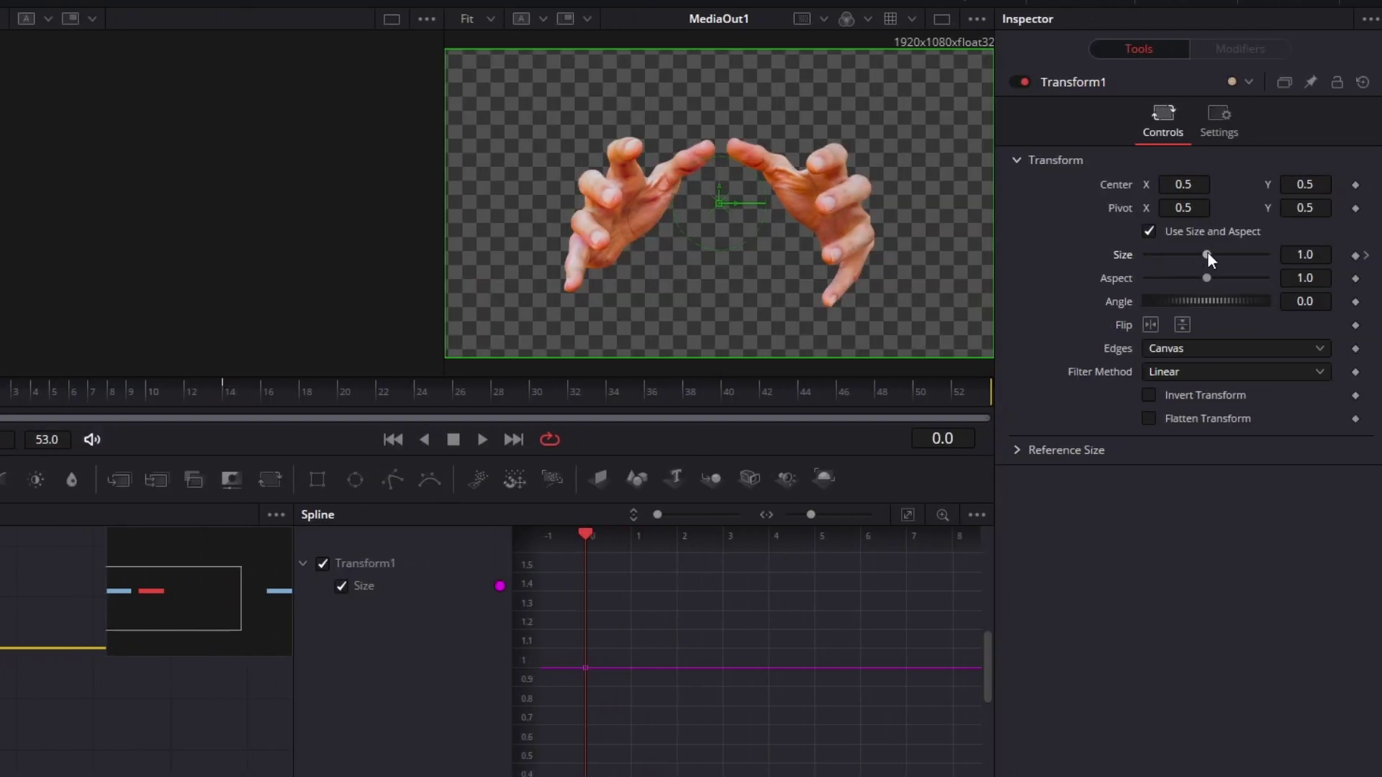
left_click_drag(1207, 253, 1149, 255)
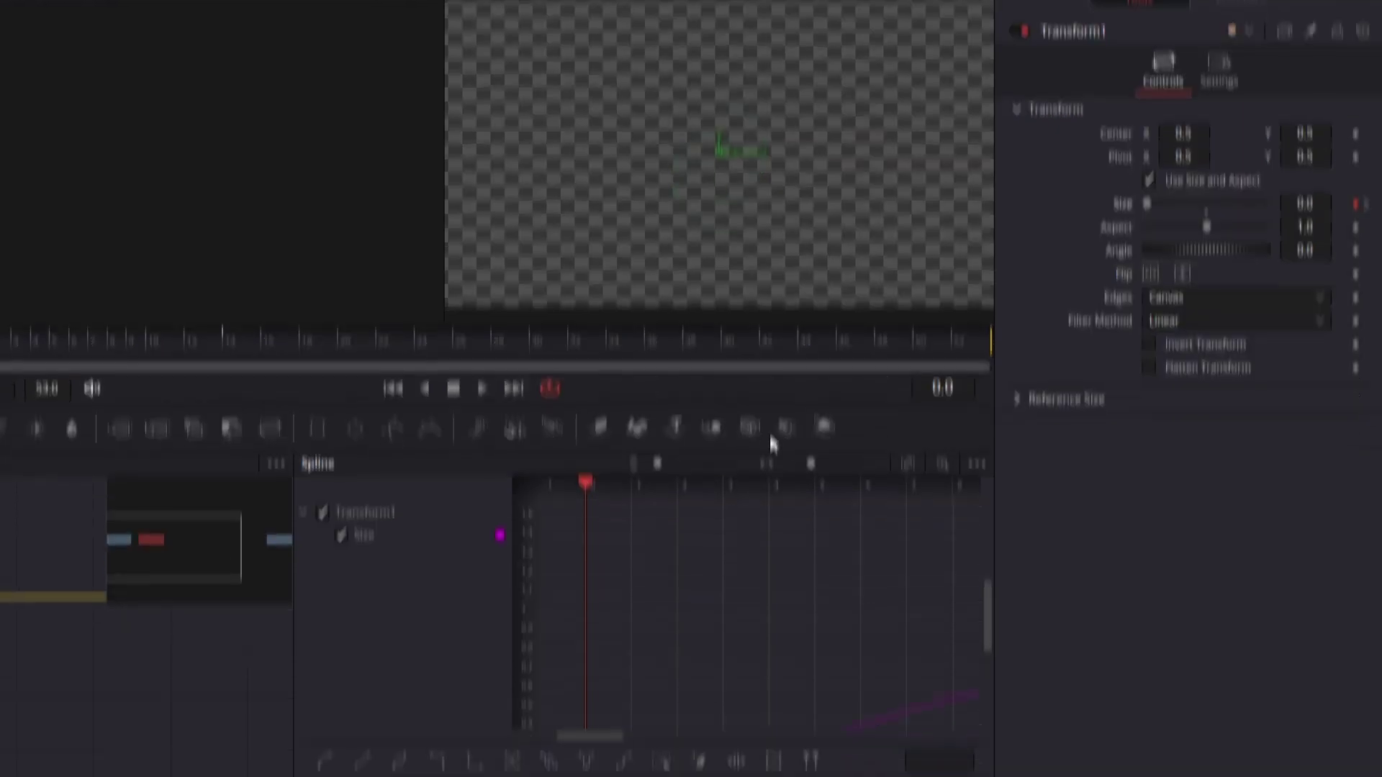
Smooth both size keyframes into an ease and adjust the curve's start and end
left_click(908, 407)
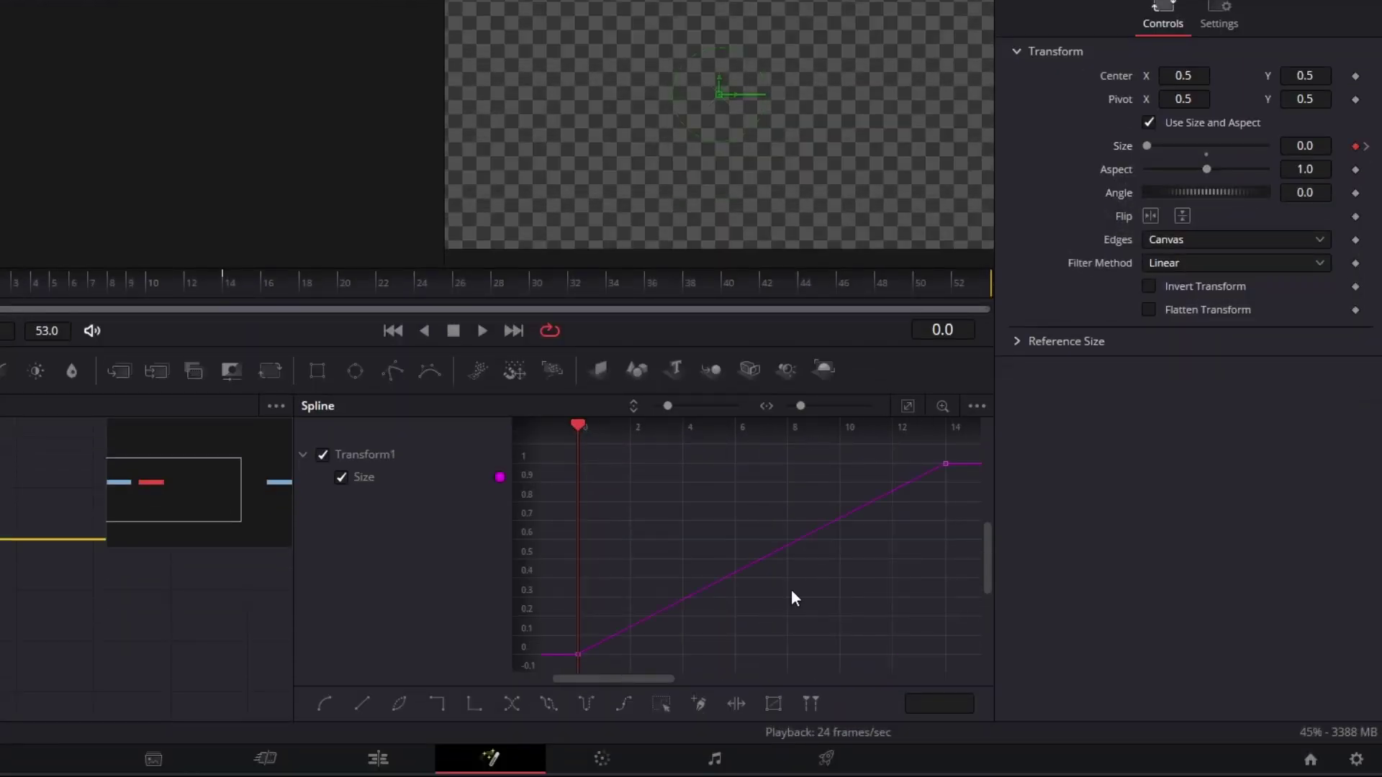
key("ctrl+a")
key("s")
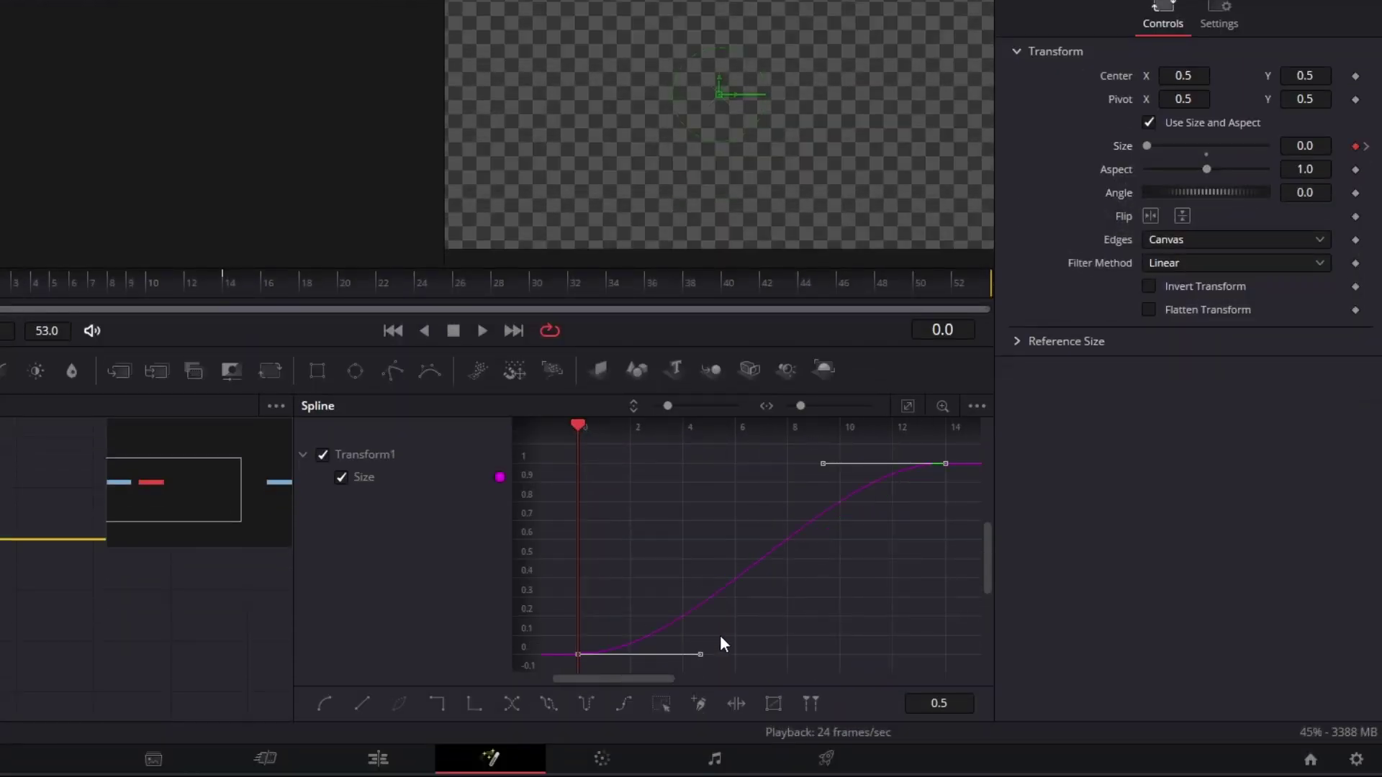
left_click_drag(699, 655, 621, 655)
left_click_drag(819, 471, 638, 477)
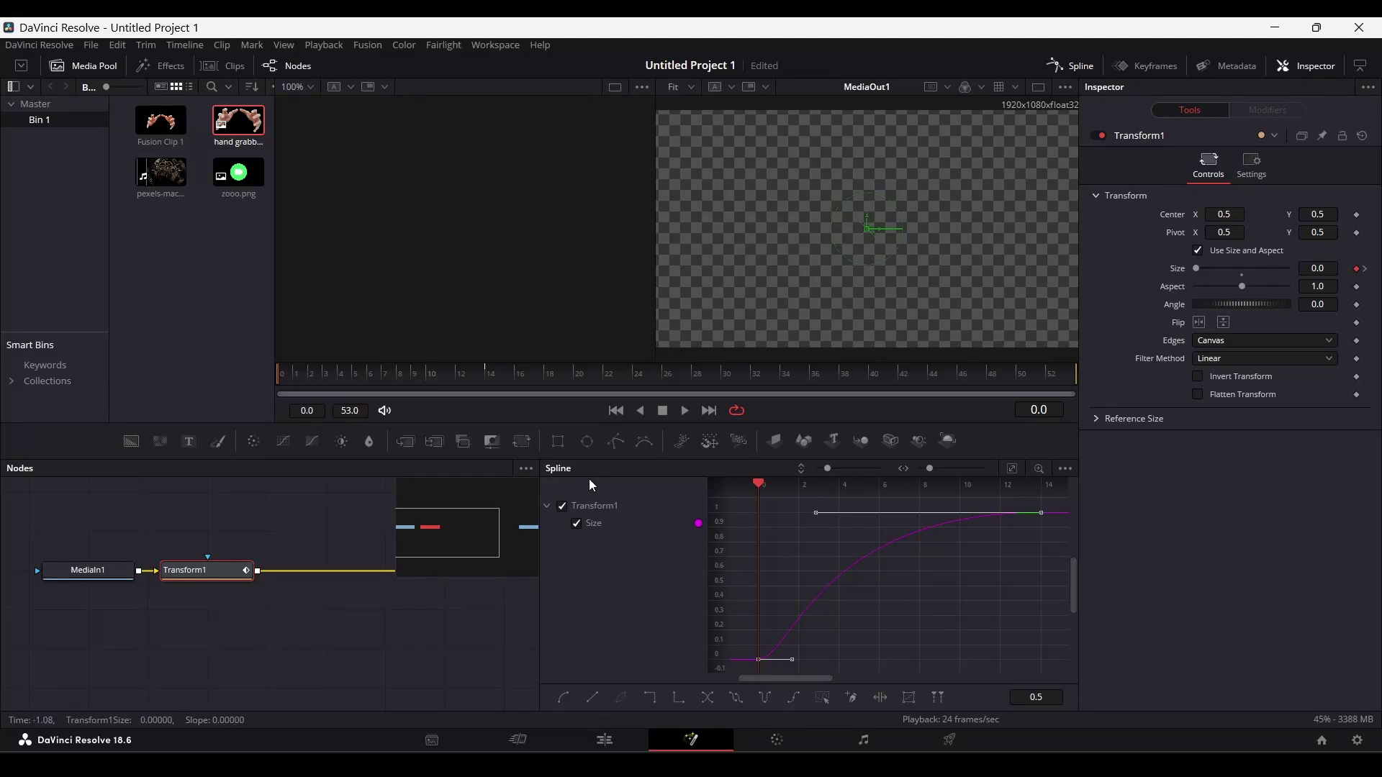
Enable Motion Blur on the hands' Transform1 and check the blur on frames 1 and 3
key("space")
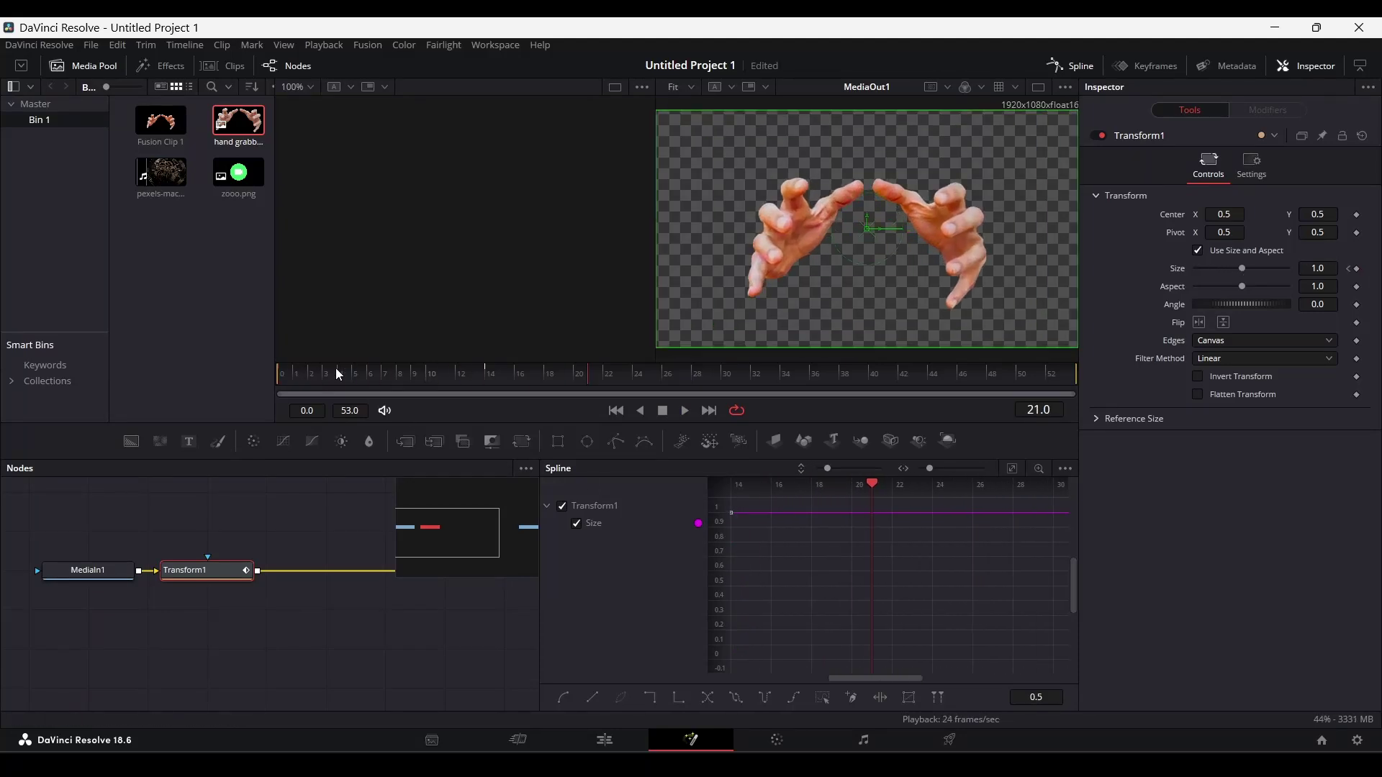
left_click(1255, 170)
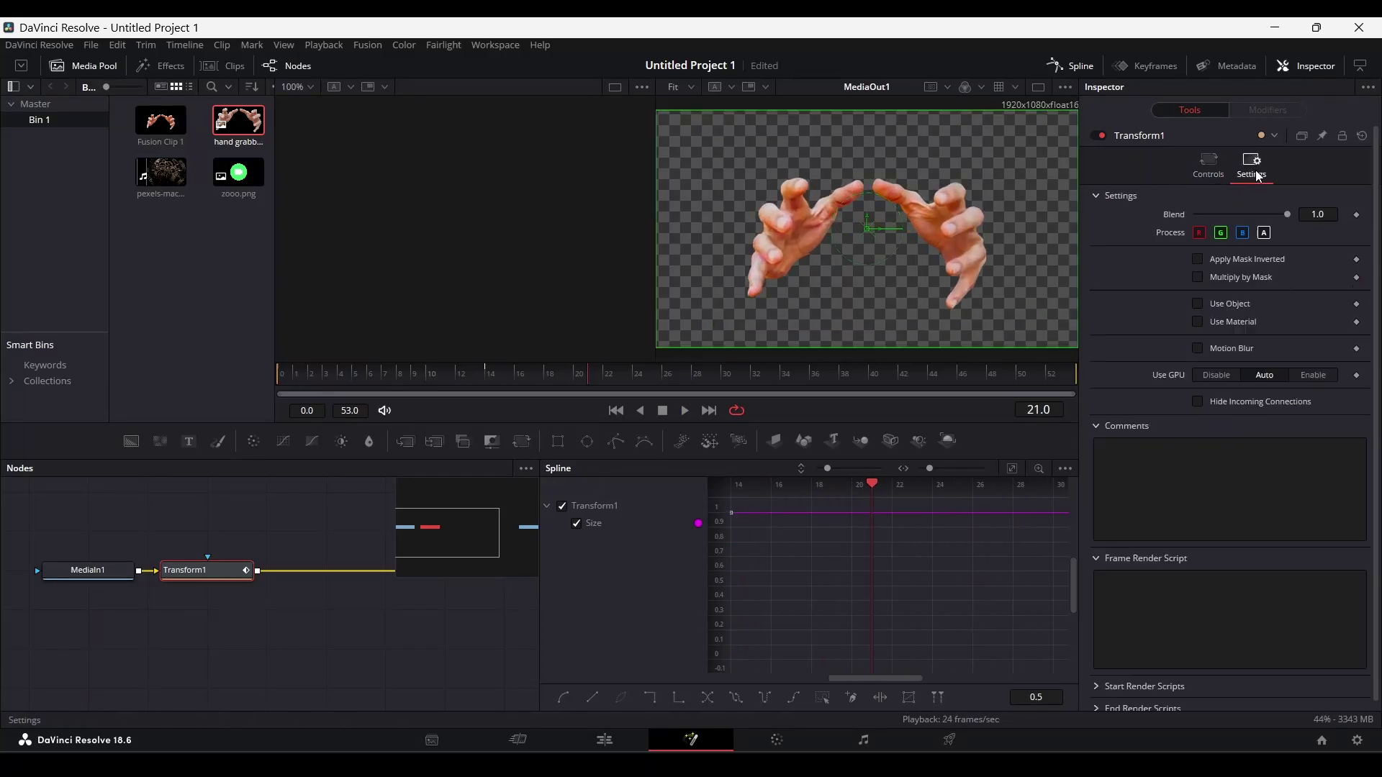
left_click(1198, 349)
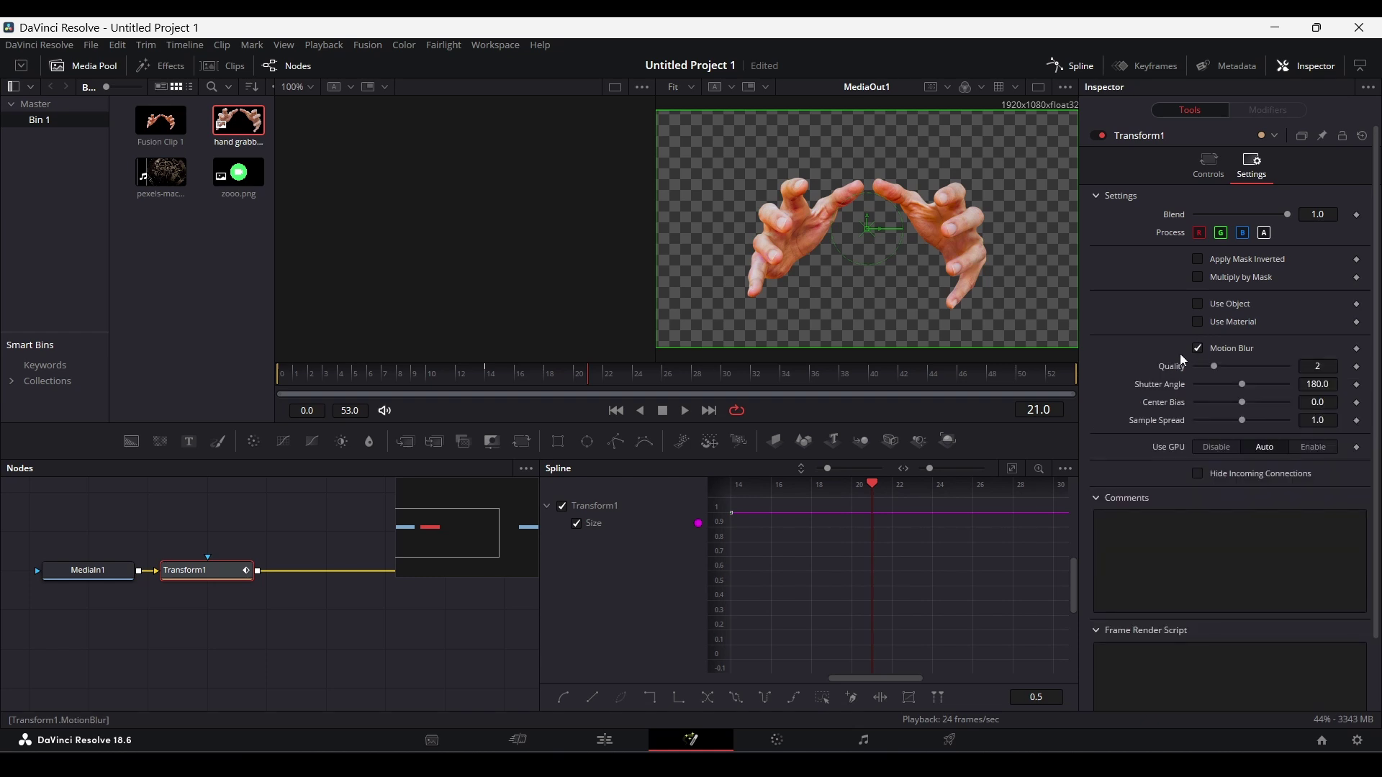
left_click_drag(449, 379, 296, 371)
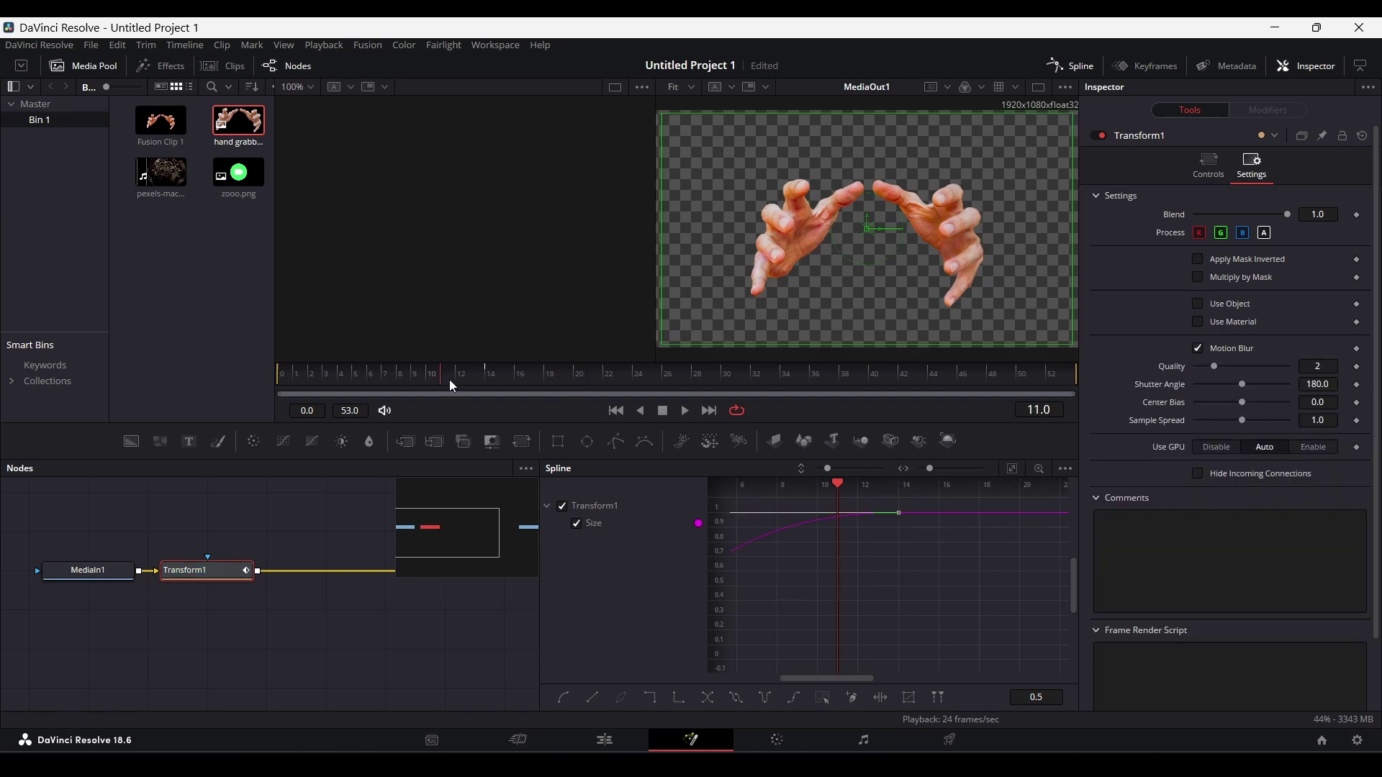
left_click(324, 373)
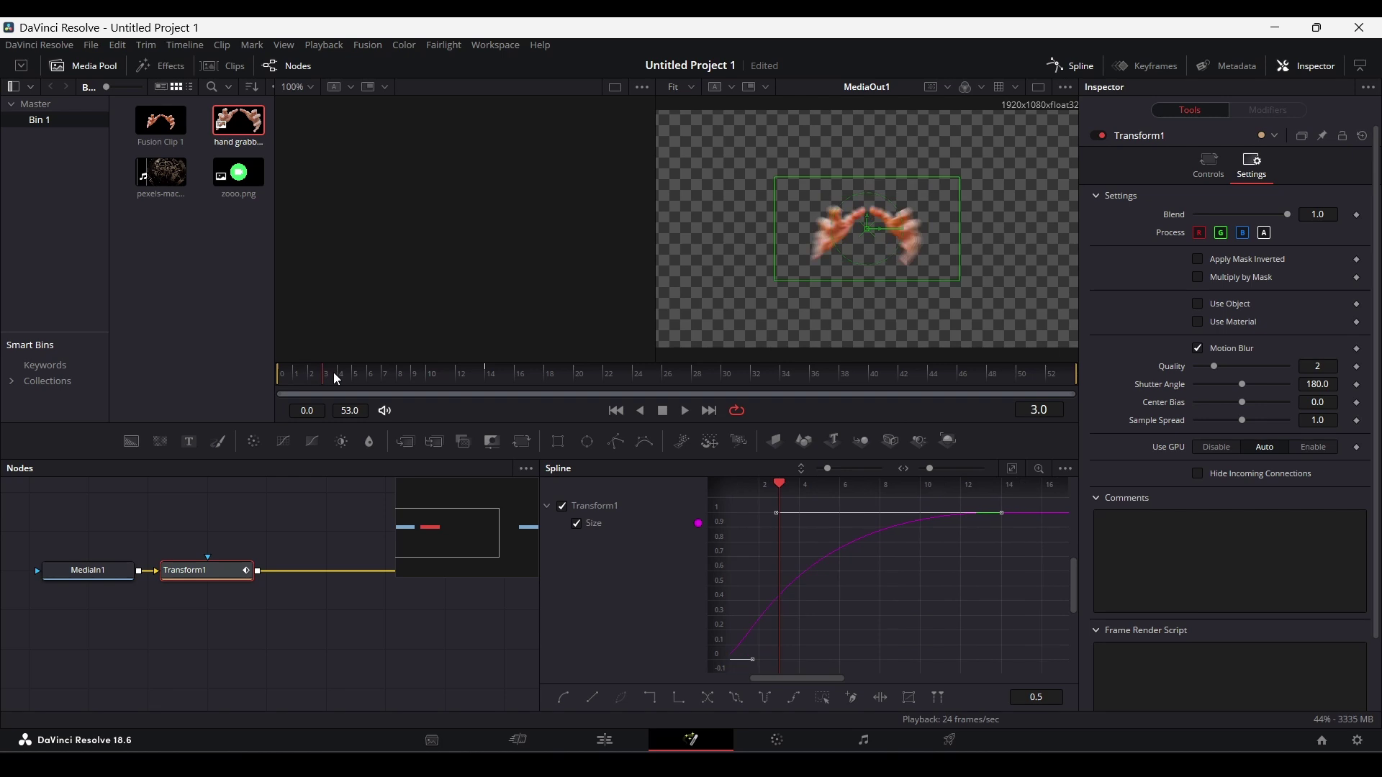
left_click(601, 740)
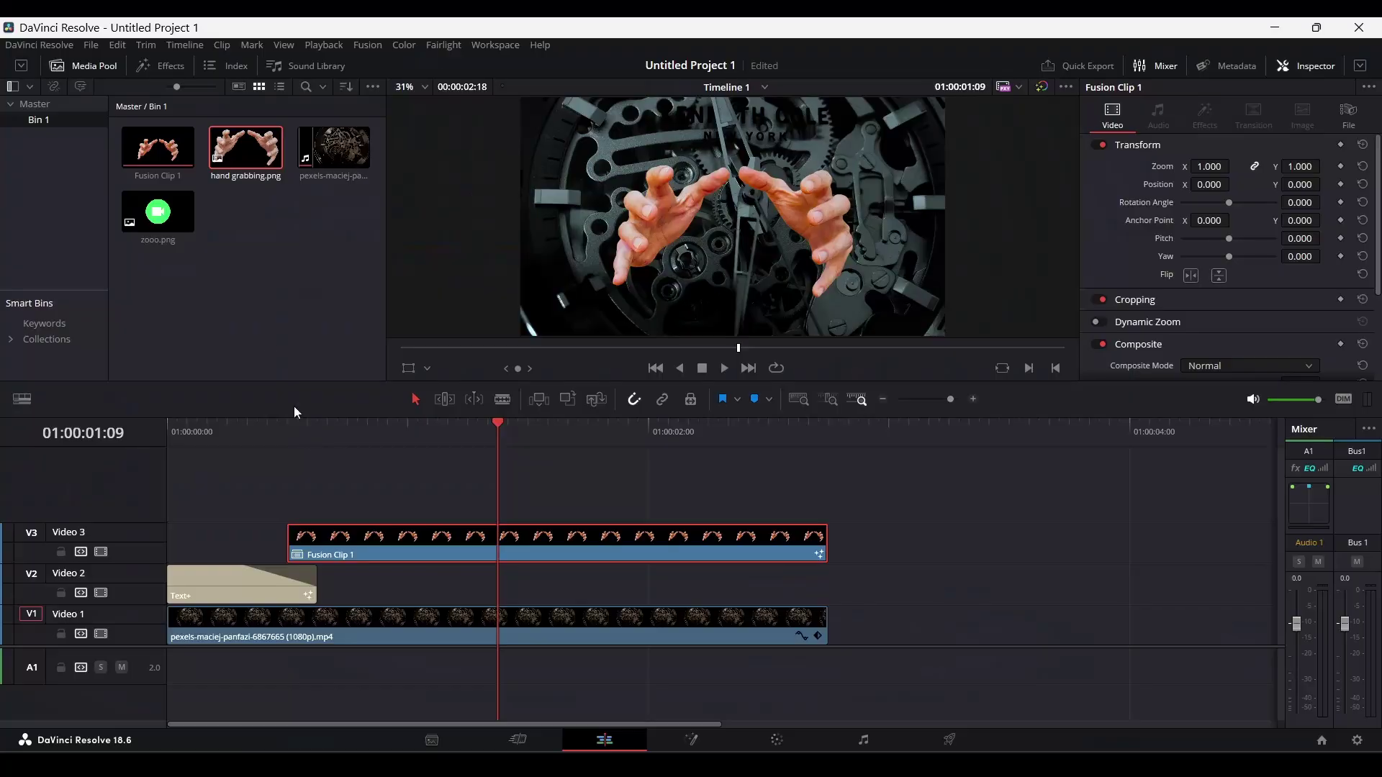
left_click(173, 225)
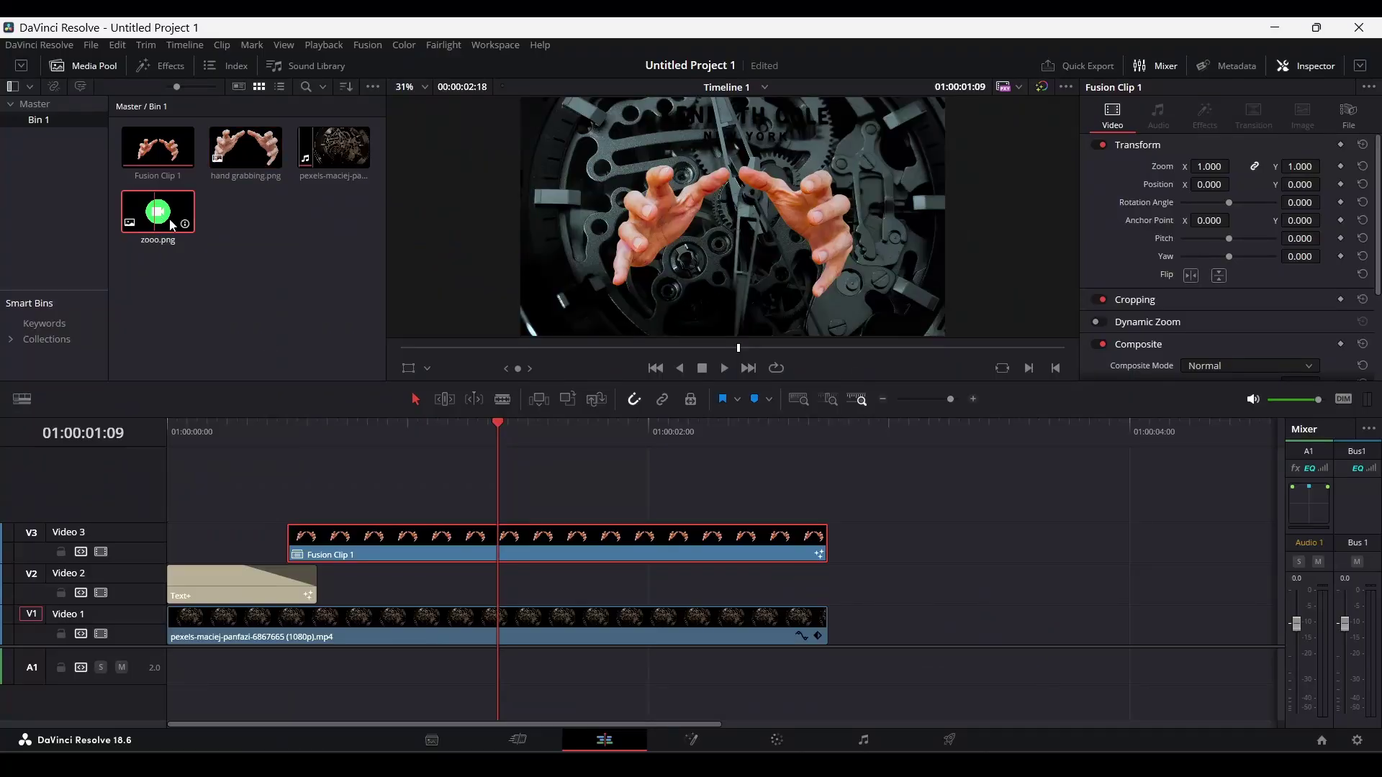
Put zooo.png on Video 4, trim it to the hands' end, and set Zoom 1.020 at X -5, Y -53
left_click_drag(172, 226, 295, 495)
key("Down")
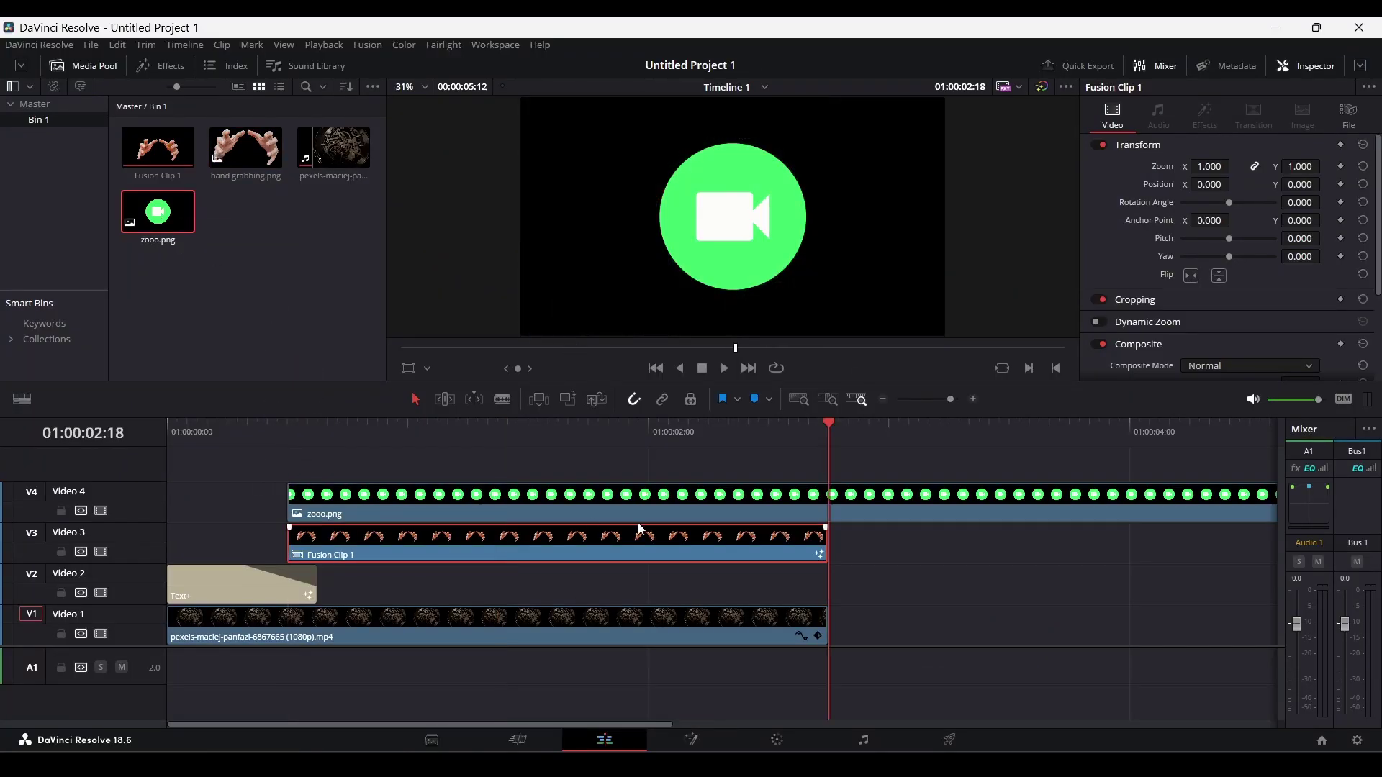
left_click(749, 522)
key("shift+]")
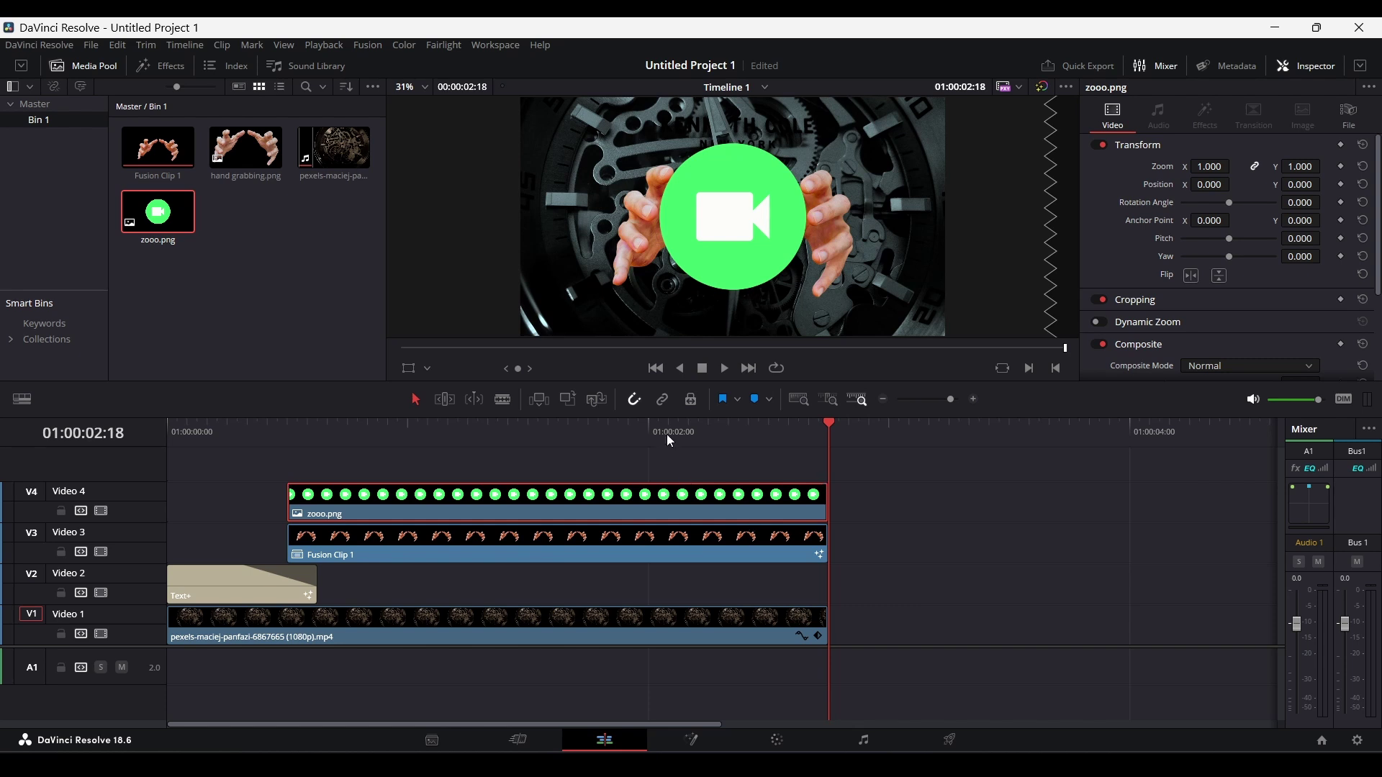
left_click(643, 428)
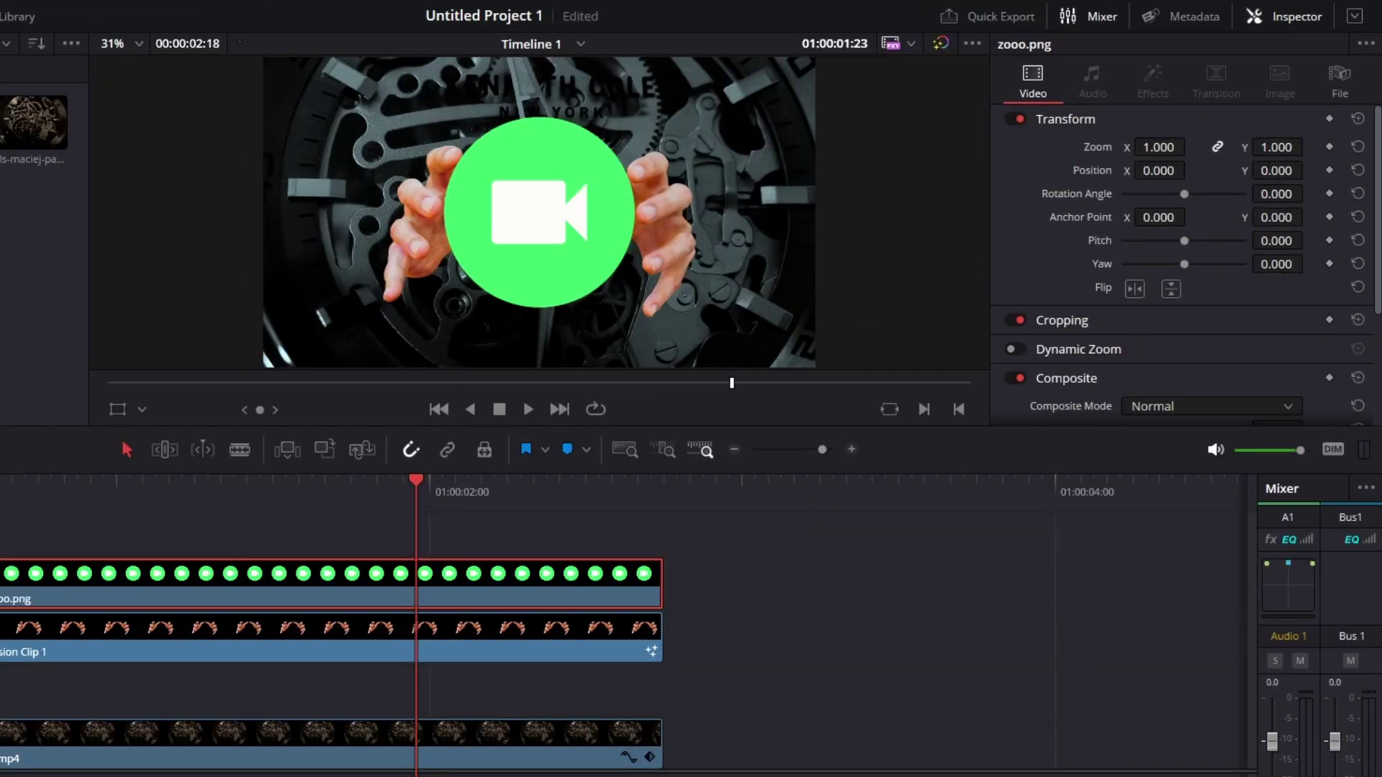
mouse_move(1276, 147)
left_mouse_down()
mouse_move(1257, 147)
mouse_move(1253, 171)
mouse_move(1271, 171)
left_mouse_up()
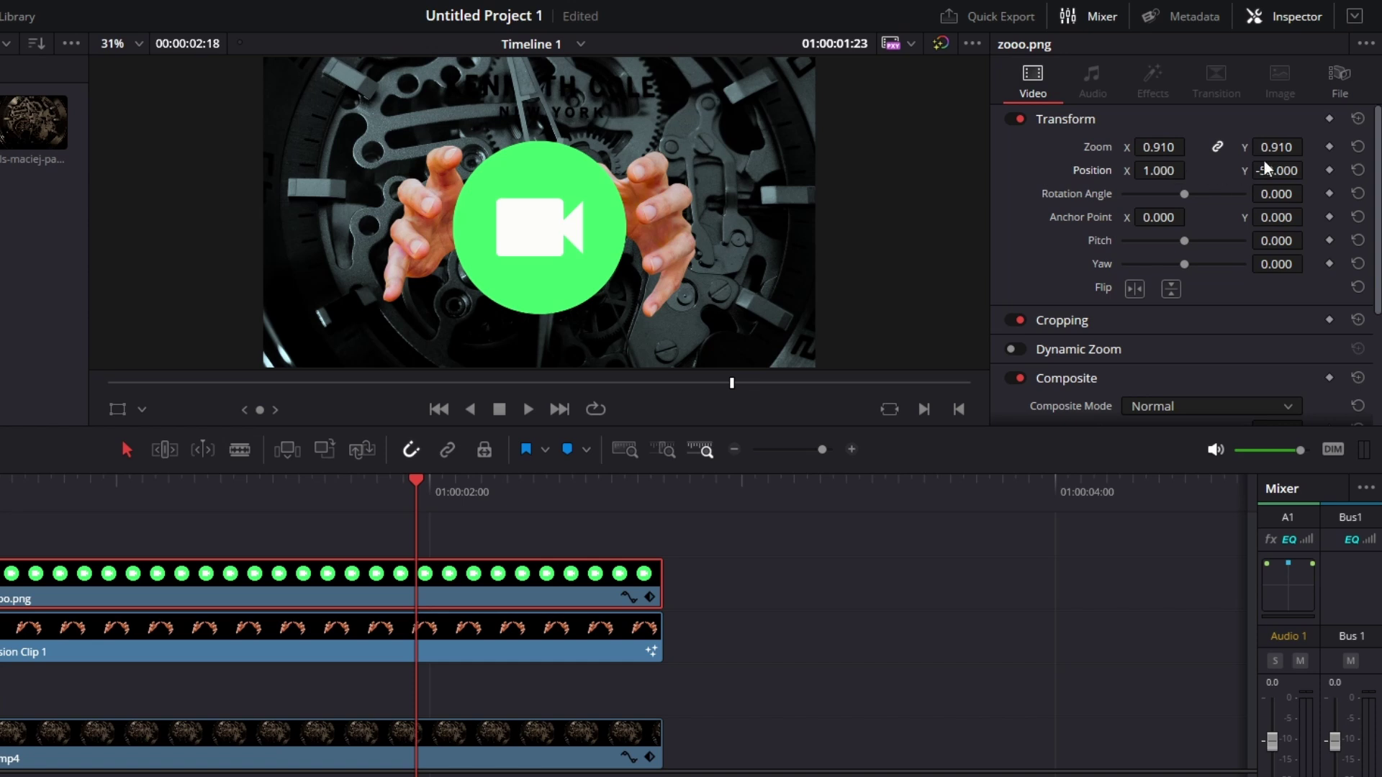
mouse_move(1276, 147)
left_mouse_down()
mouse_move(1288, 147)
mouse_move(1169, 170)
left_mouse_up()
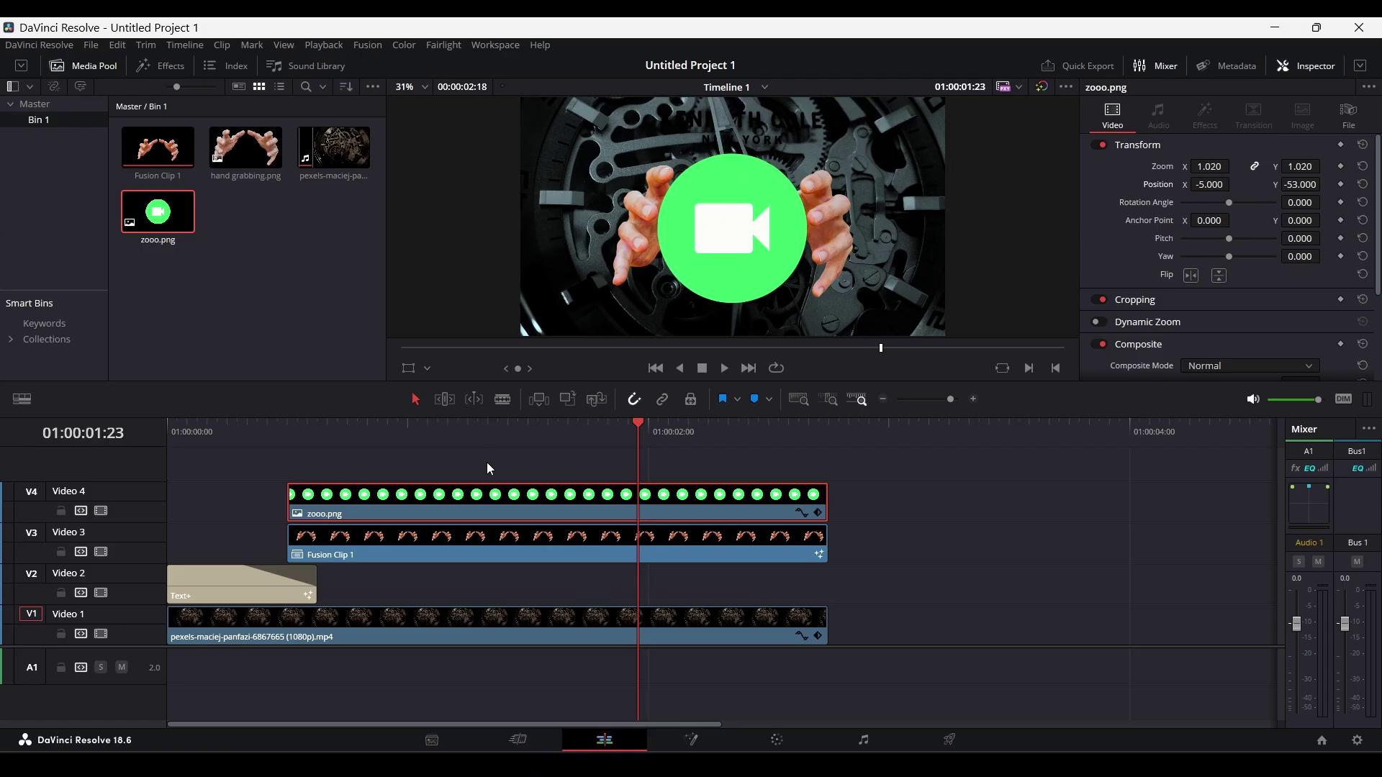
Convert the icon clip into a new Fusion clip and open it in Fusion
right_click(446, 499)
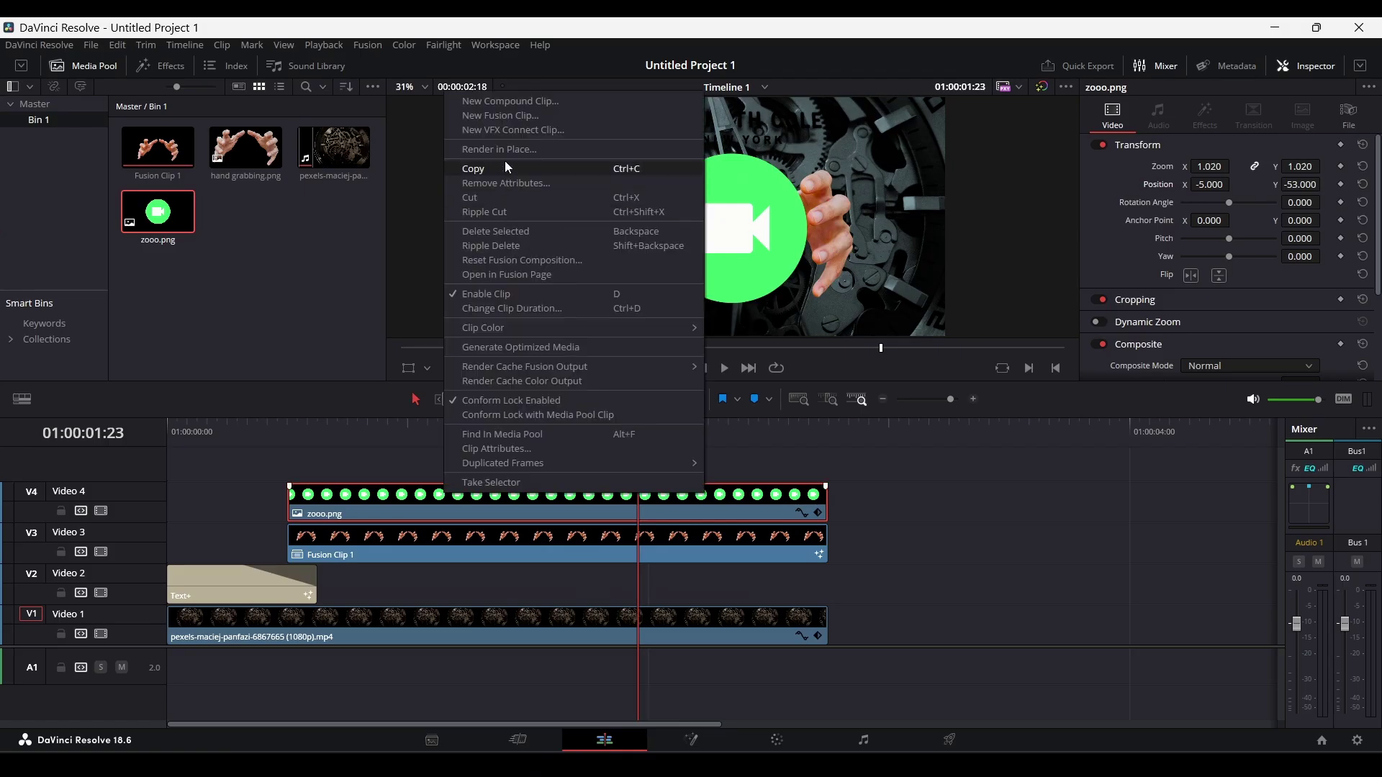
left_click(504, 116)
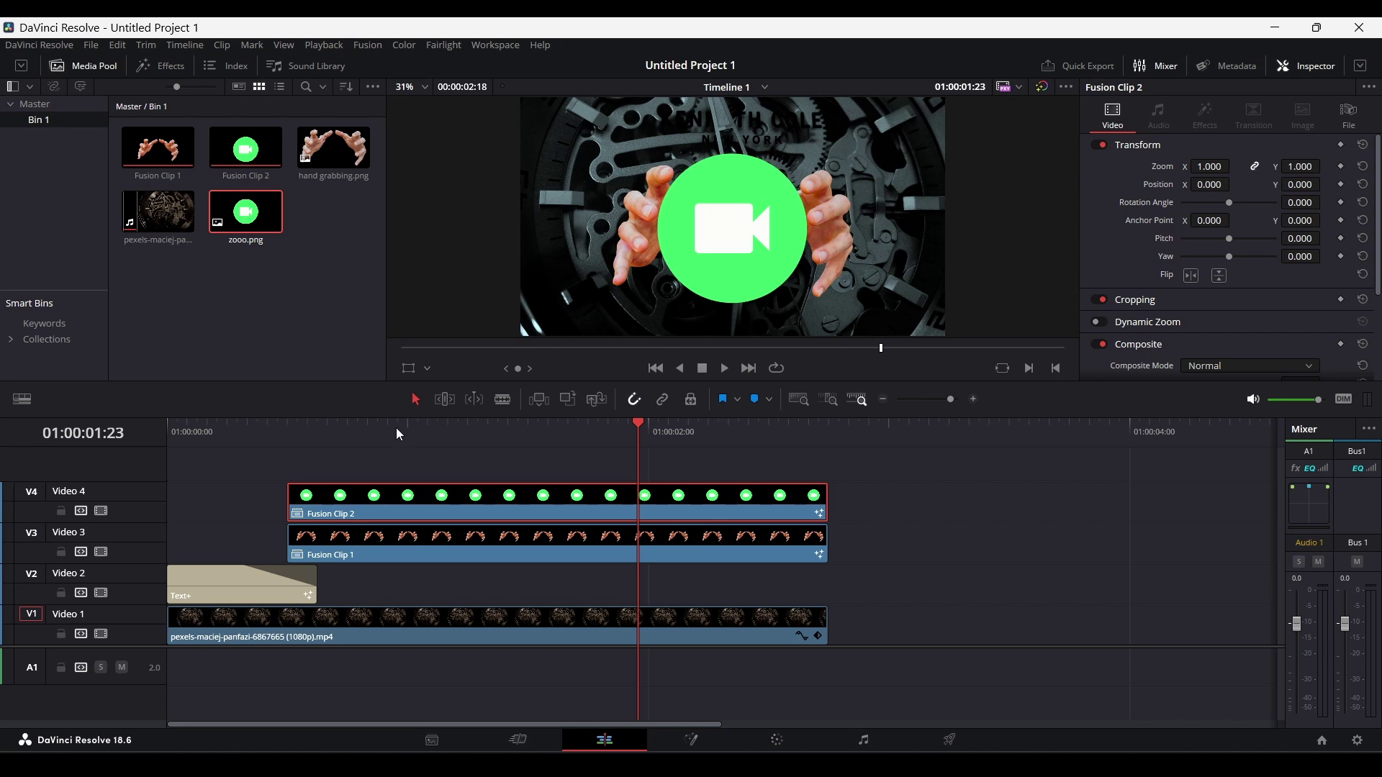
key("Up")
left_click(696, 743)
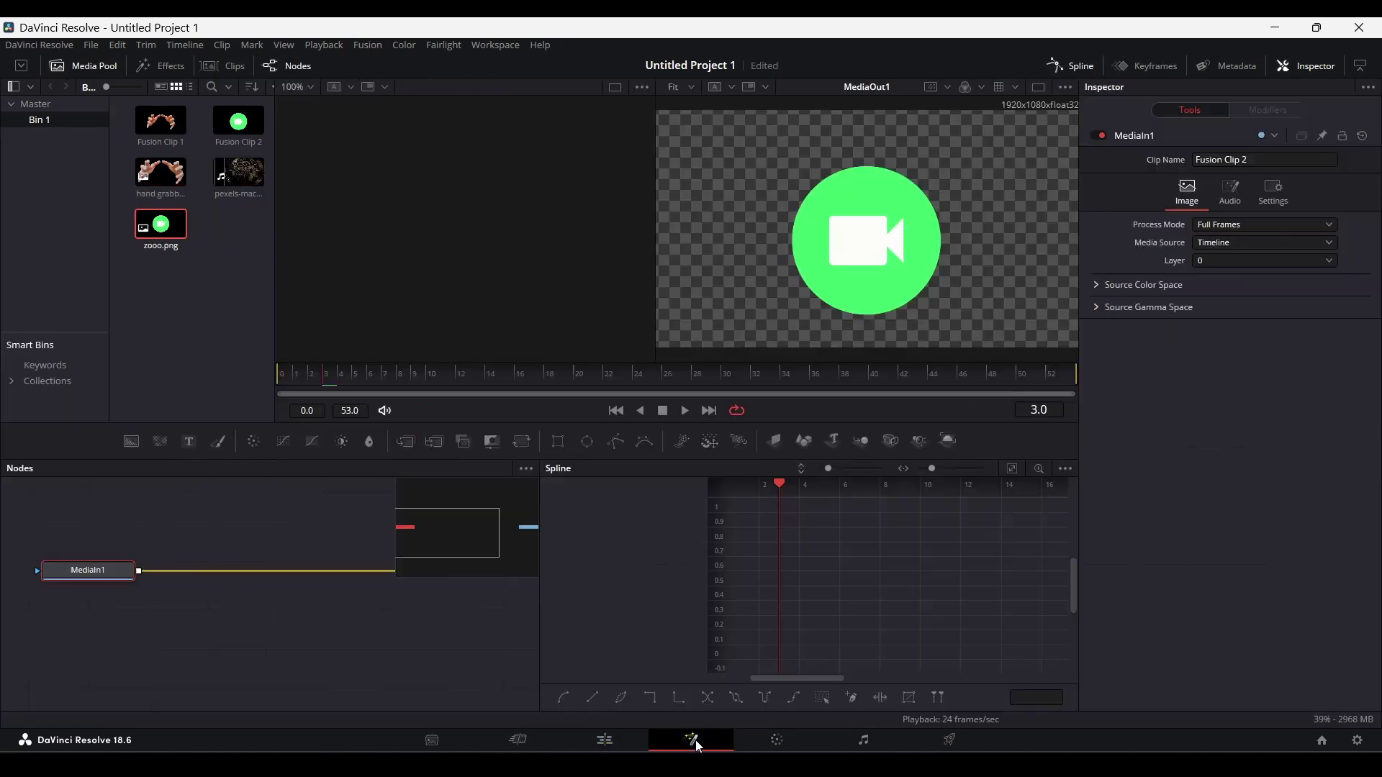
Add a Transform node after MediaIn1 and keyframe its Center and Angle at frame 14
left_click(488, 373)
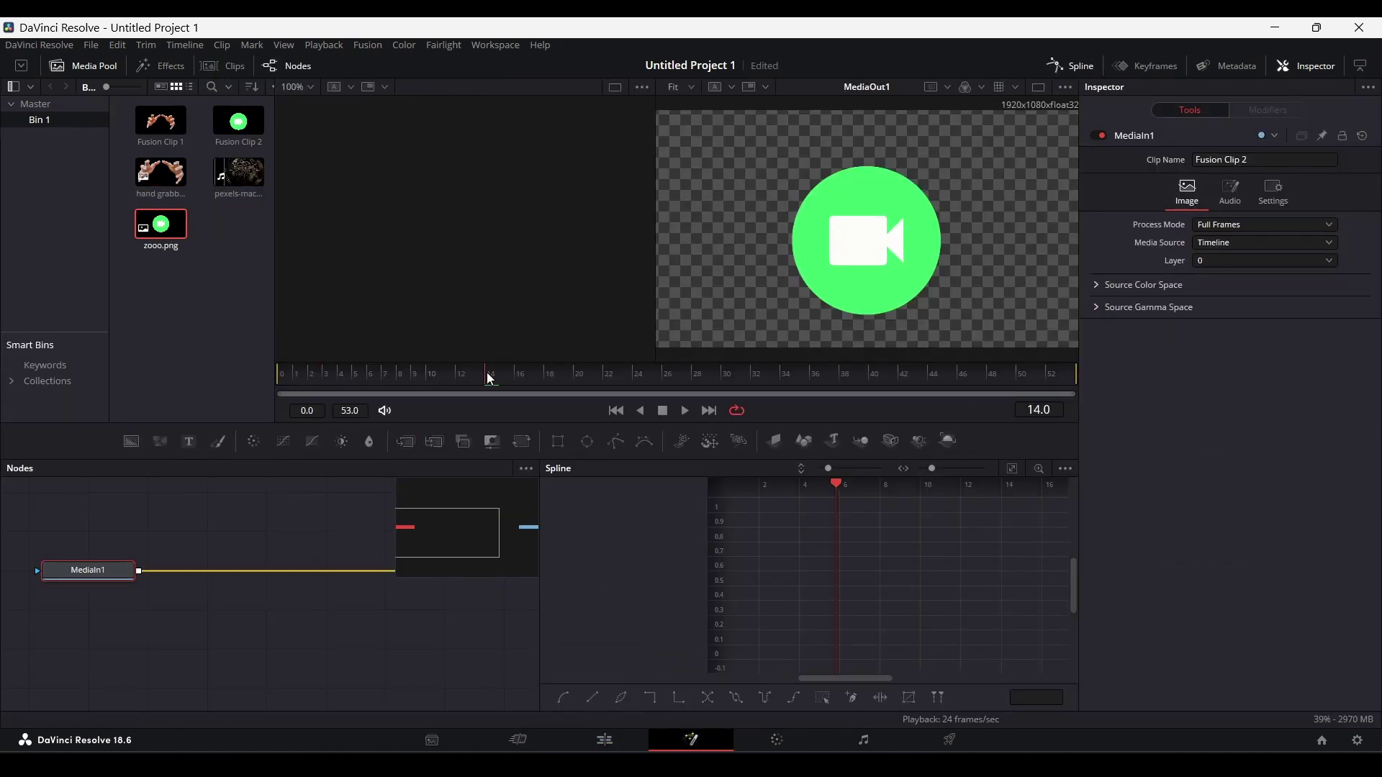
left_click(524, 441)
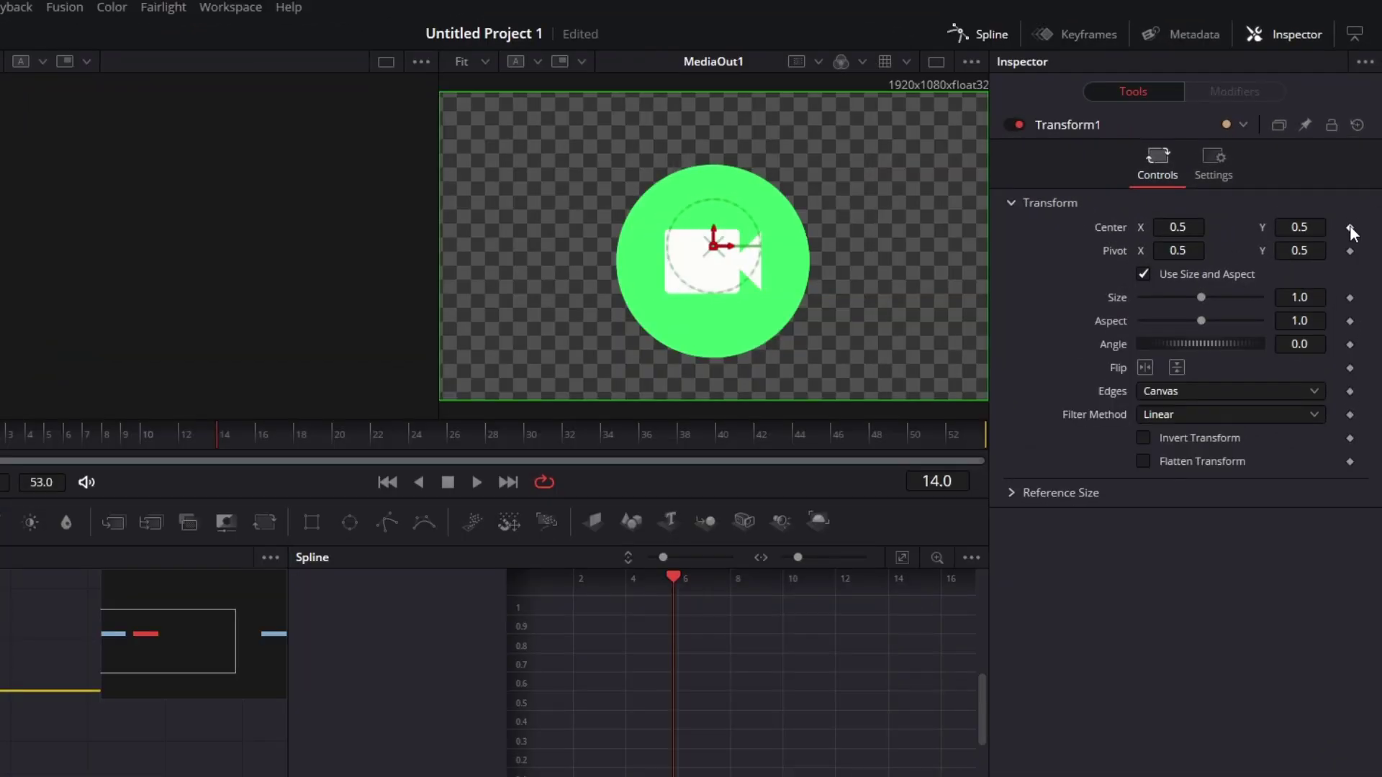
left_click(1350, 227)
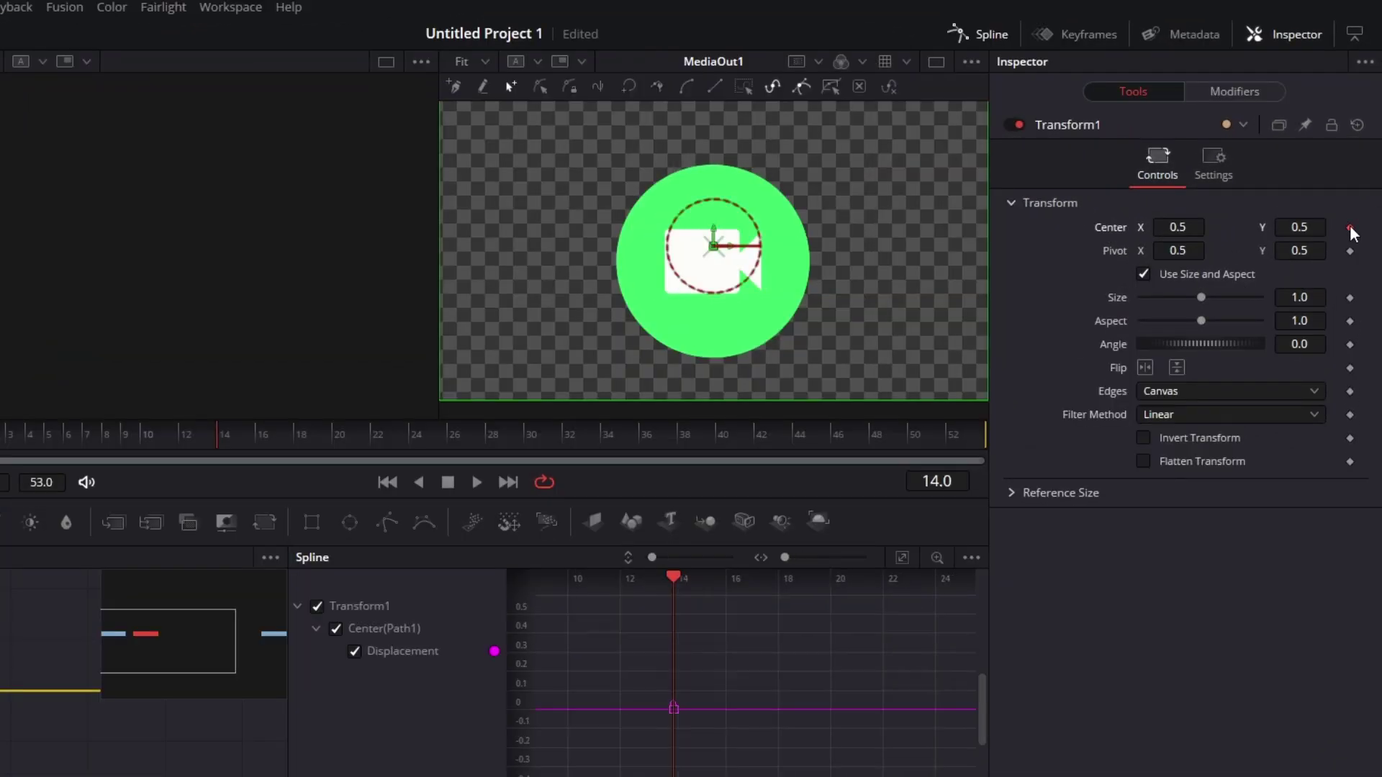
left_click(1350, 345)
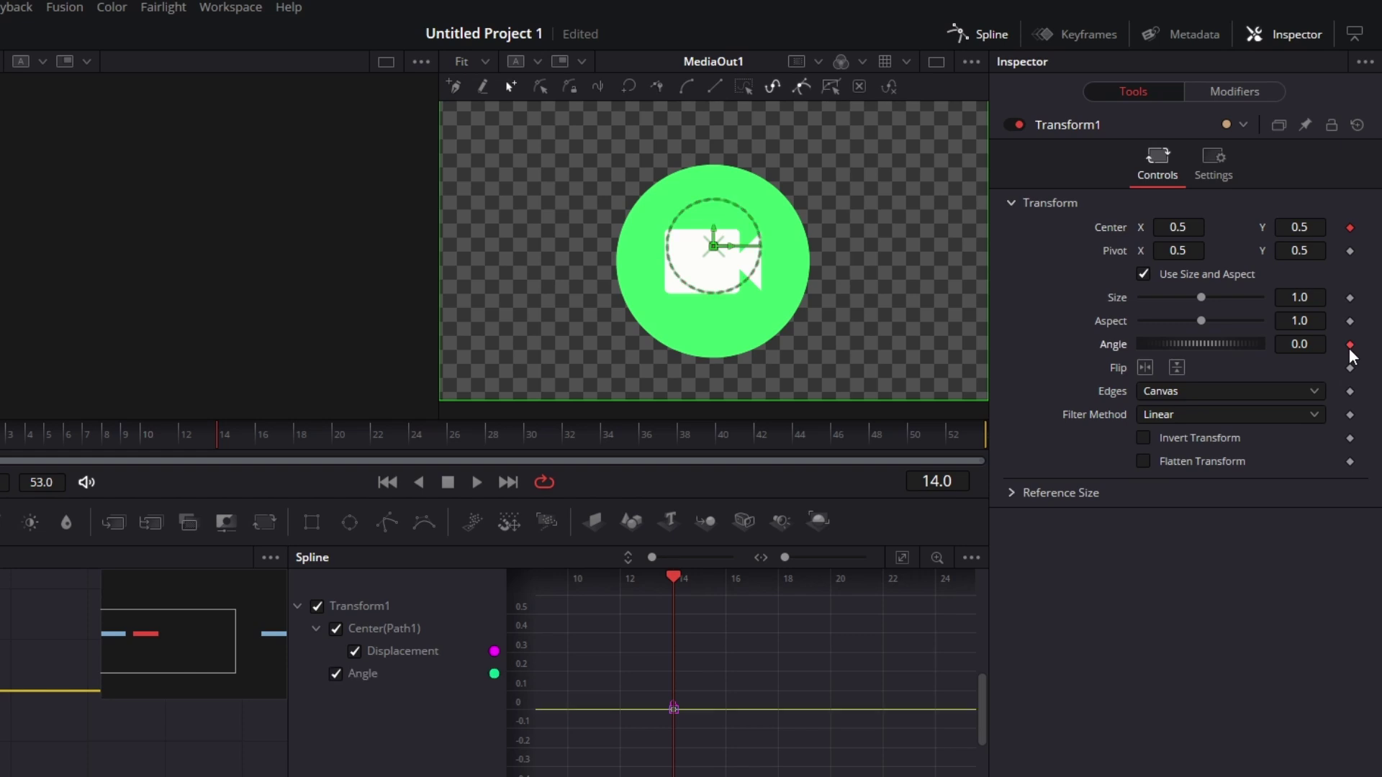
At frame 0, set the Transform Angle to -125 and Center Y to -0.366
left_click_drag(406, 434, 120, 434)
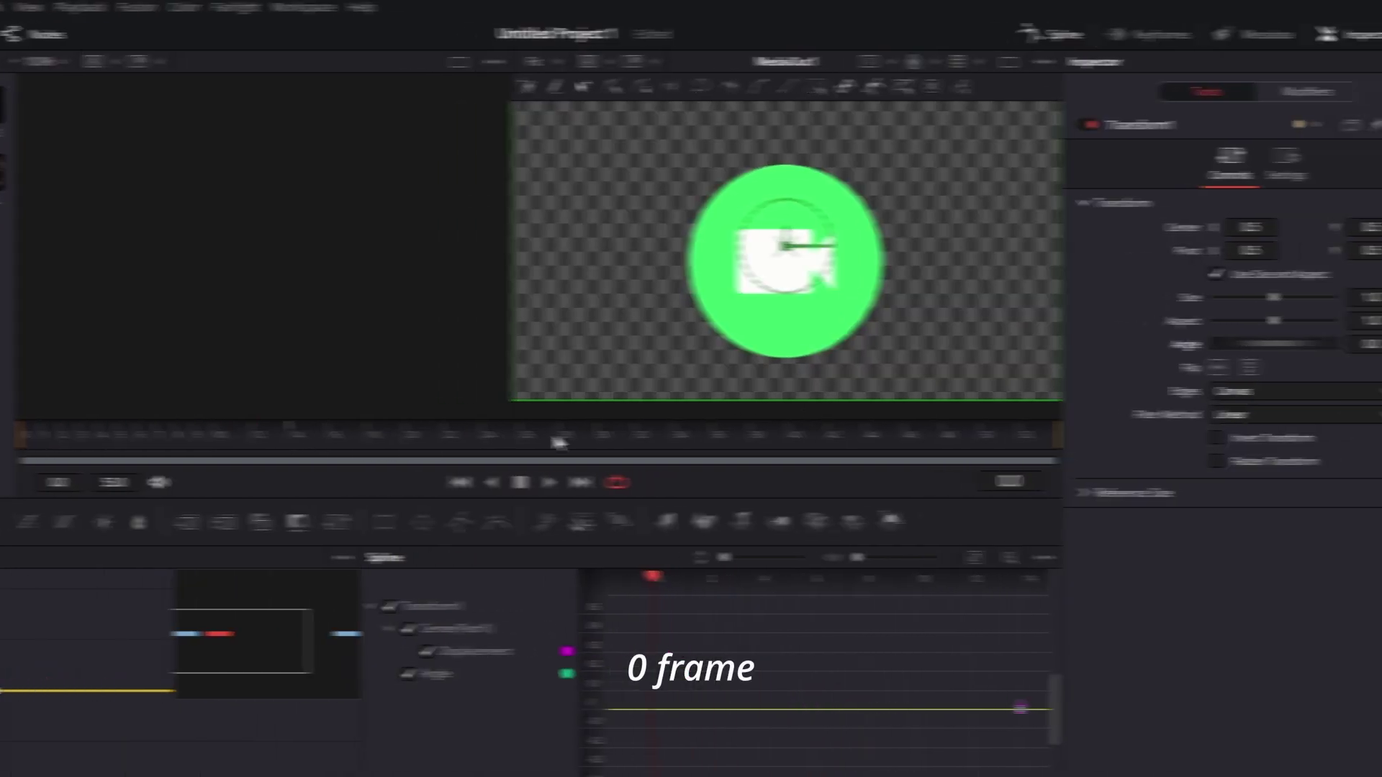
left_click(1305, 343)
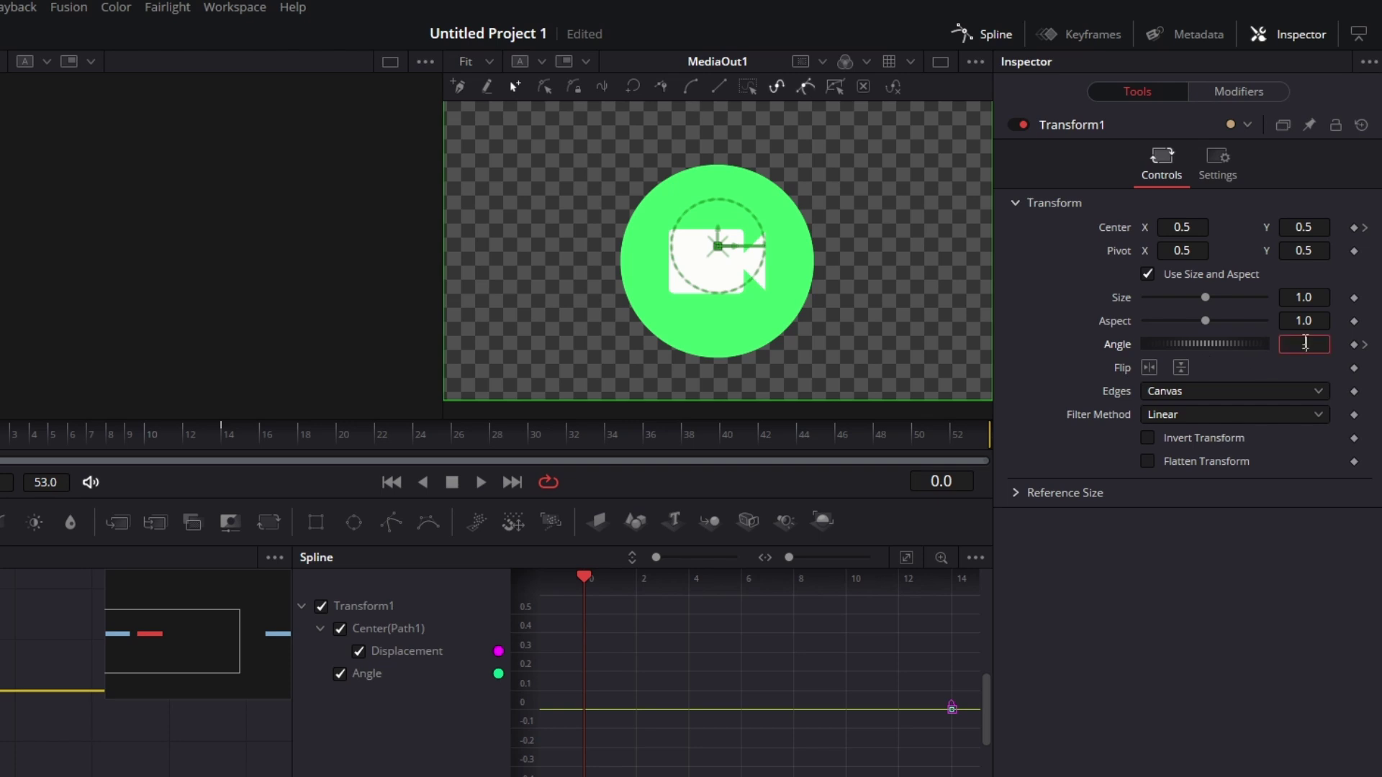
type("-125")
key("Tab")
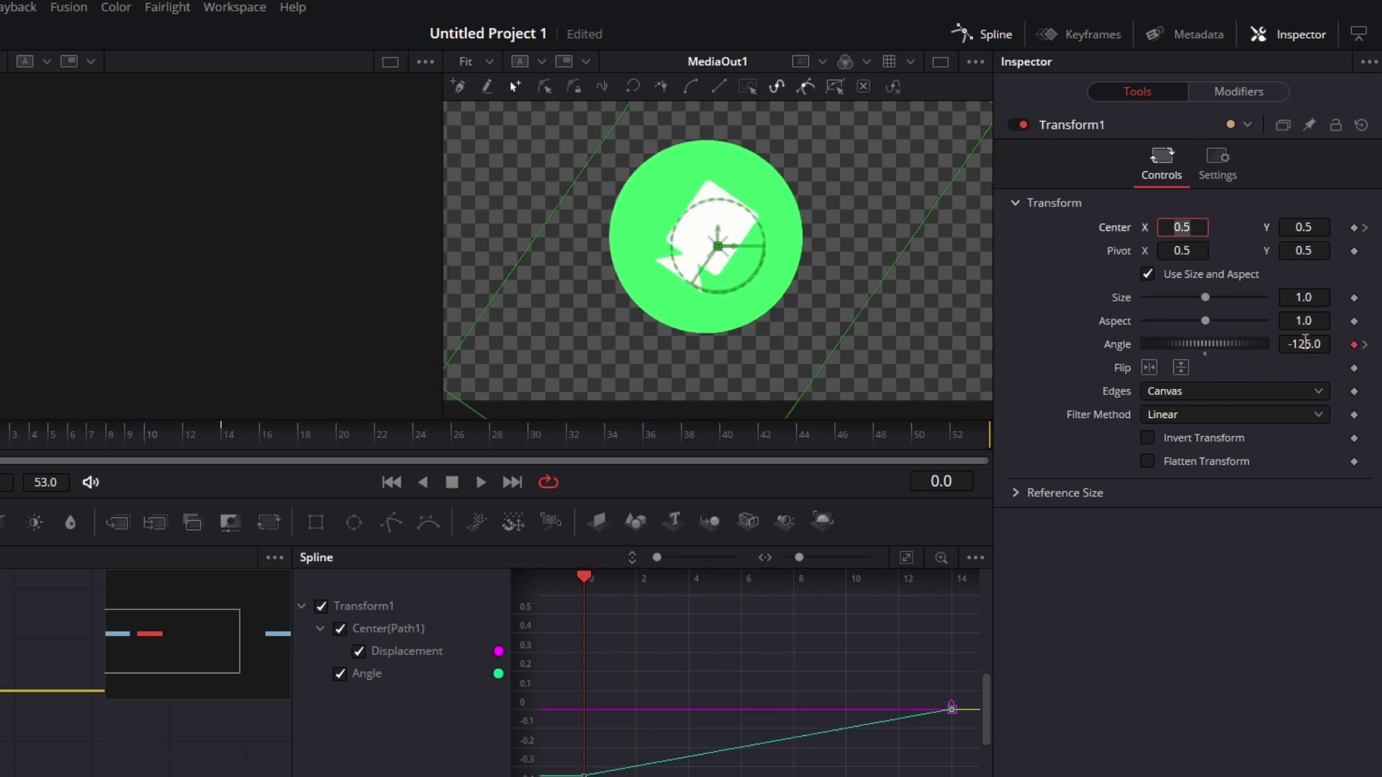
left_click_drag(1310, 226, 1238, 227)
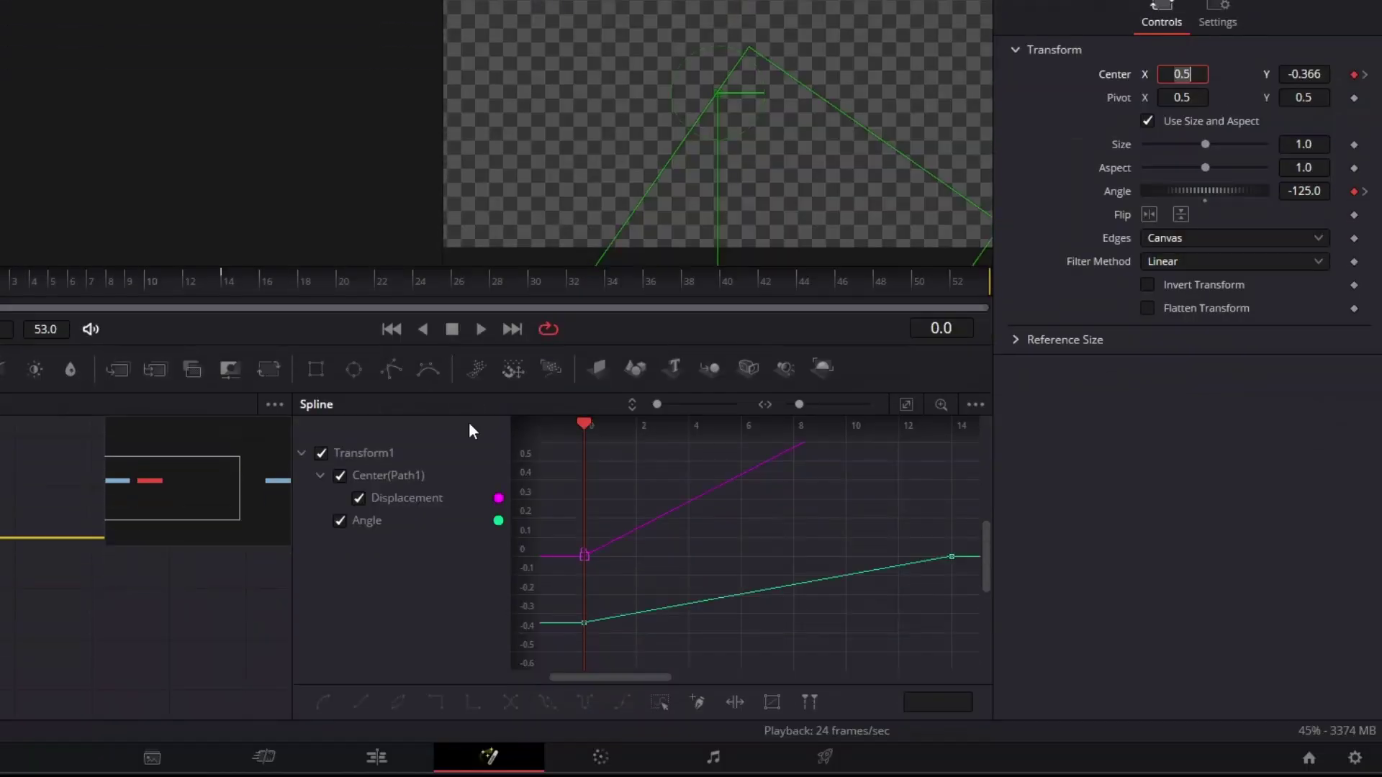
Isolate the Displacement curve, fit it and ease all its keyframes into an S-curve
left_click(340, 521)
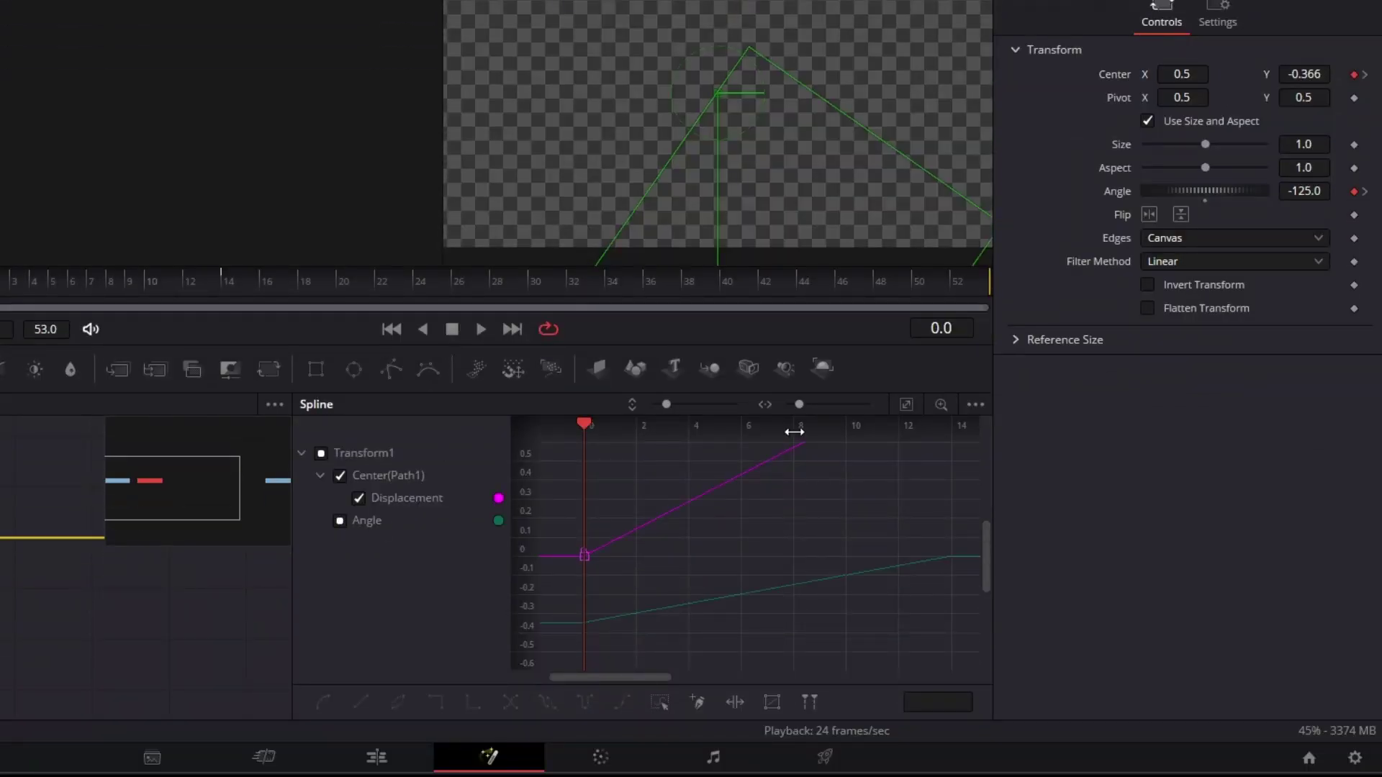
left_click(907, 405)
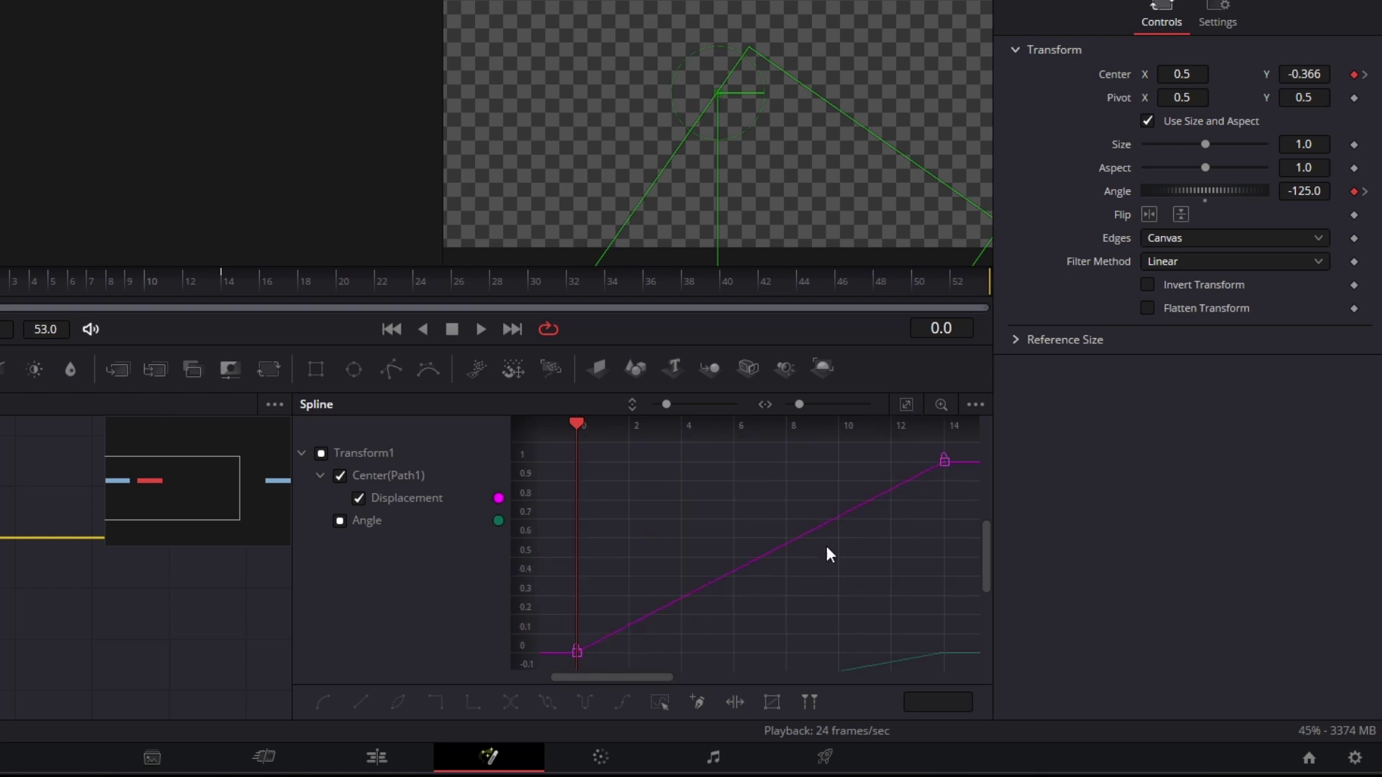
key("ctrl+a")
key("s")
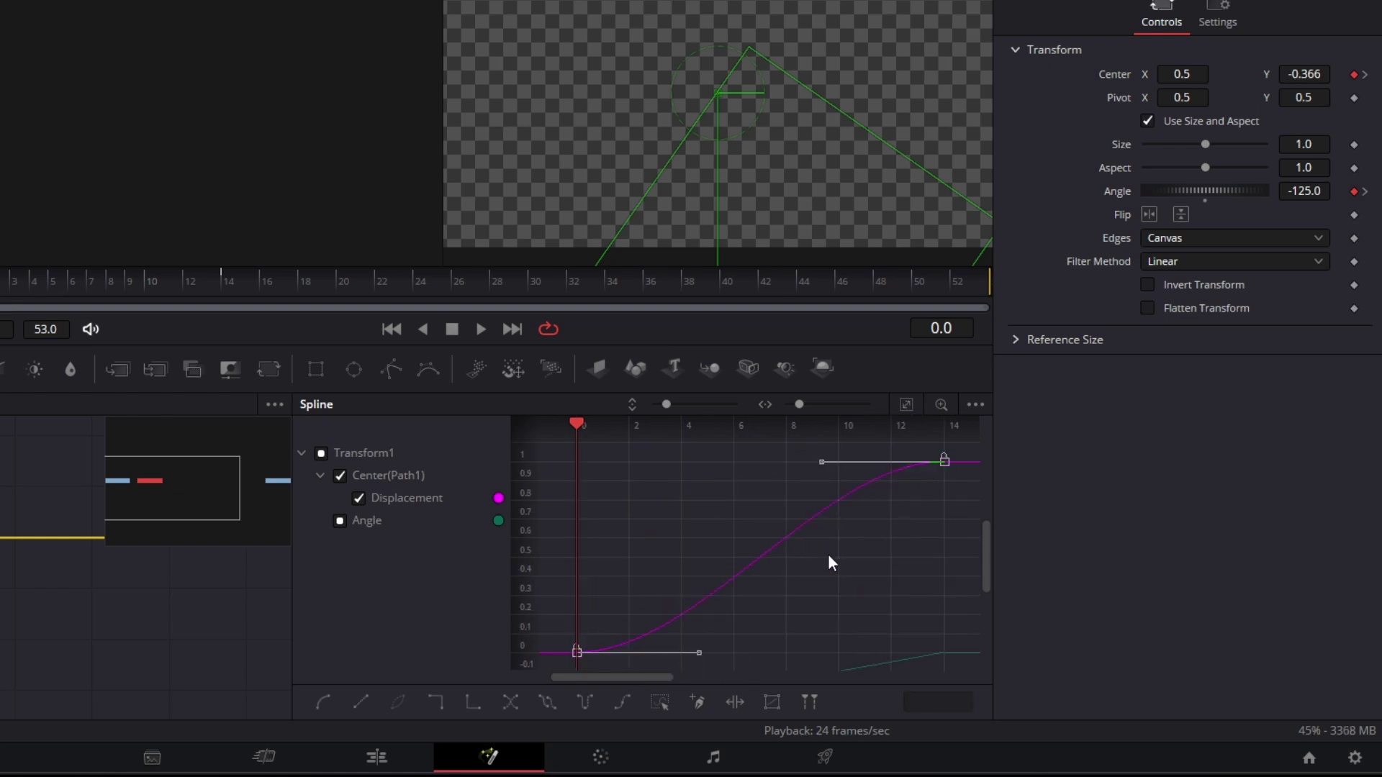
Show only the Angle curve, fit it to the graph and select all its keyframes
left_click(355, 496)
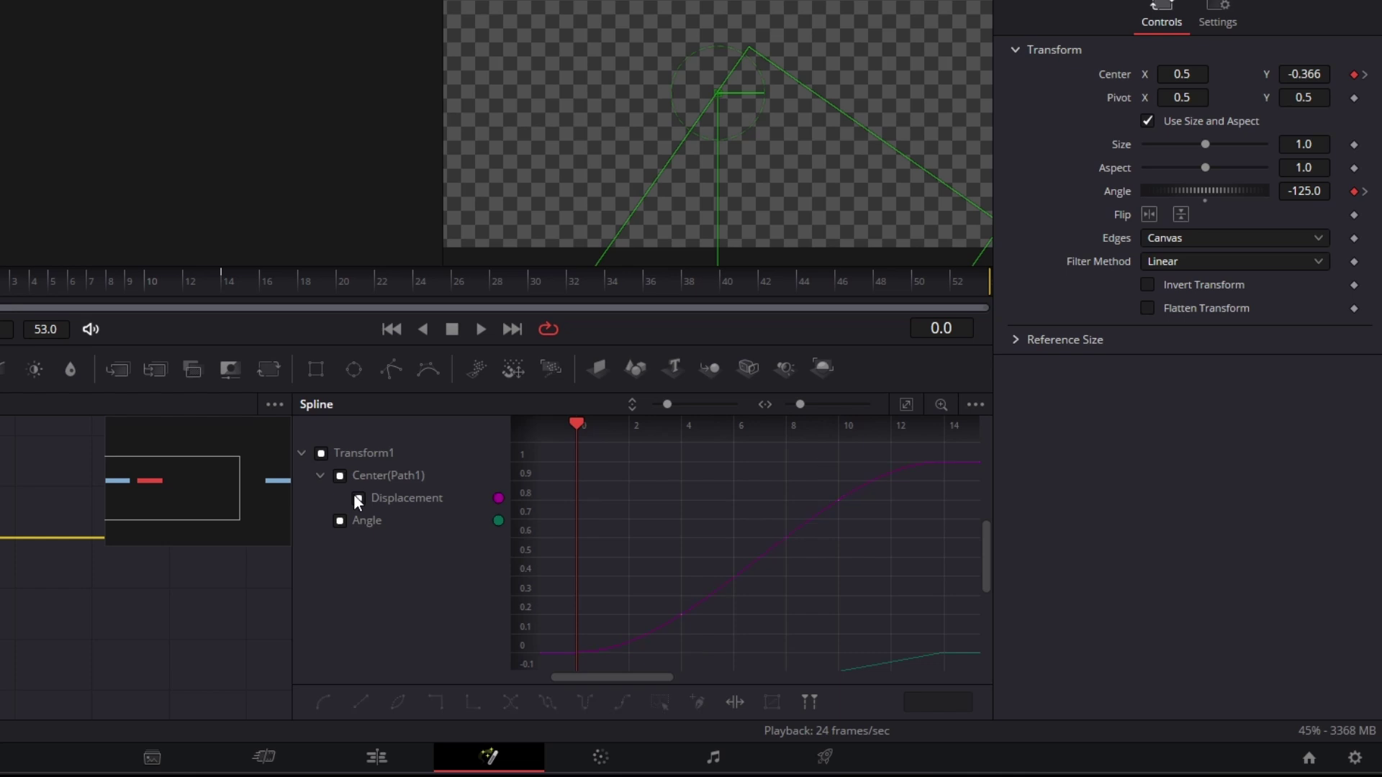
left_click(339, 520)
left_click(355, 495)
left_click(341, 518)
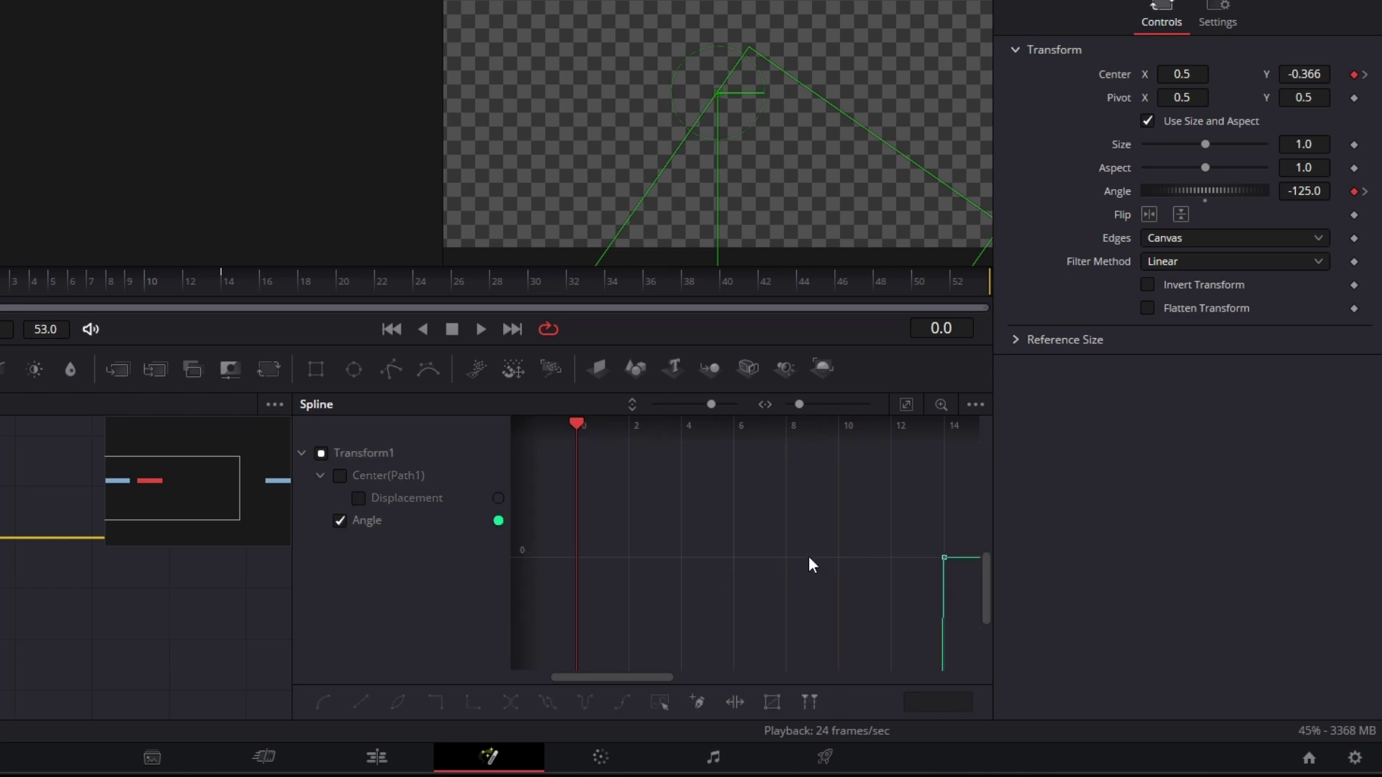
left_click(907, 404)
key("ctrl+a")
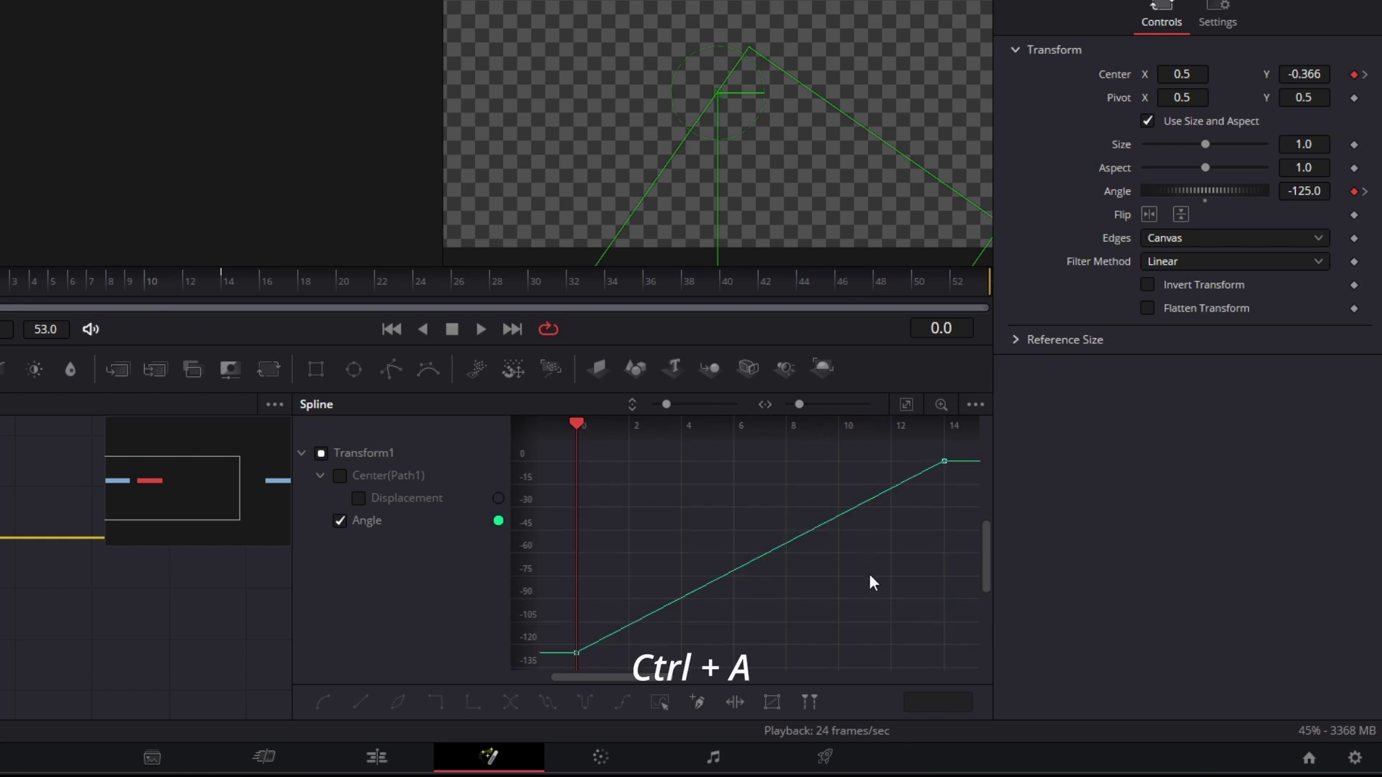
Ease the Angle keyframes and enable Motion Blur on Transform1, checking it at frame 10
key("s")
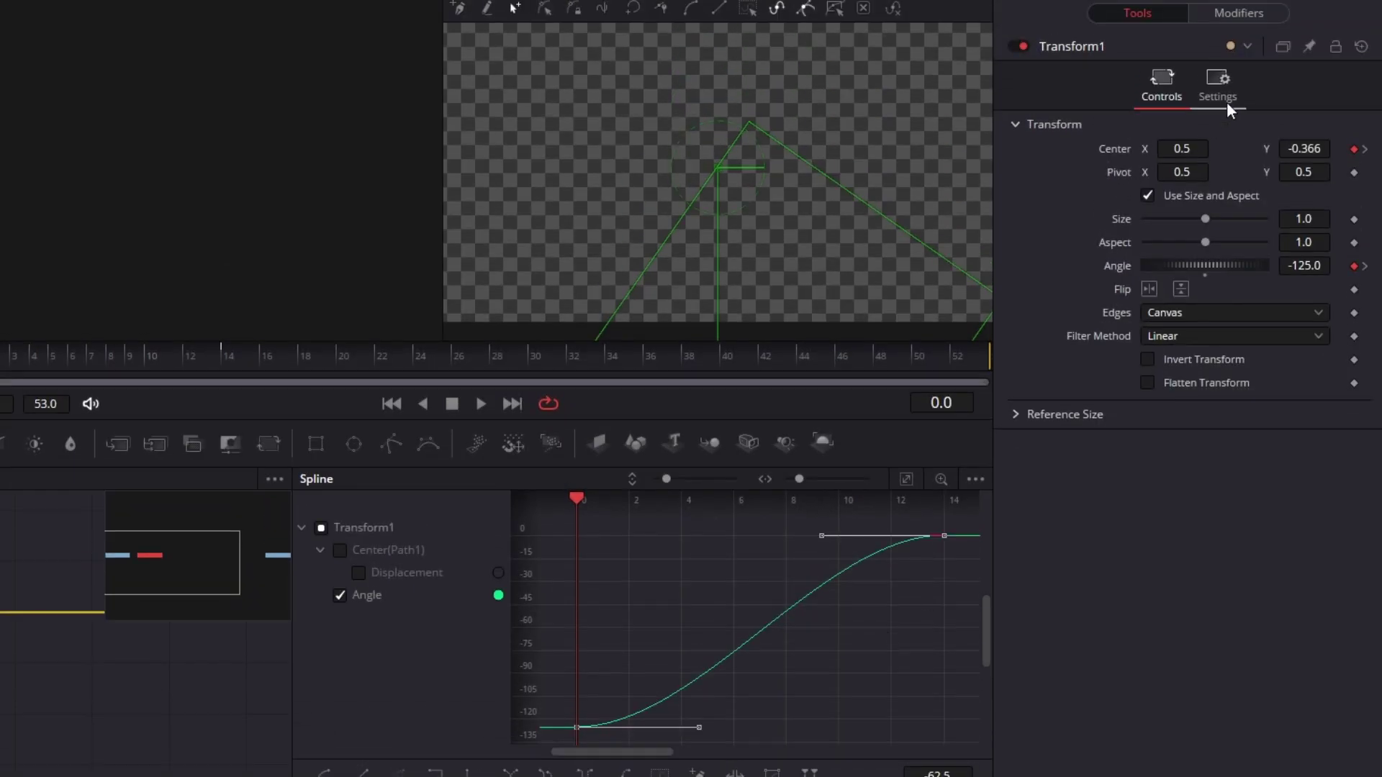
left_click(1228, 98)
left_click(1149, 322)
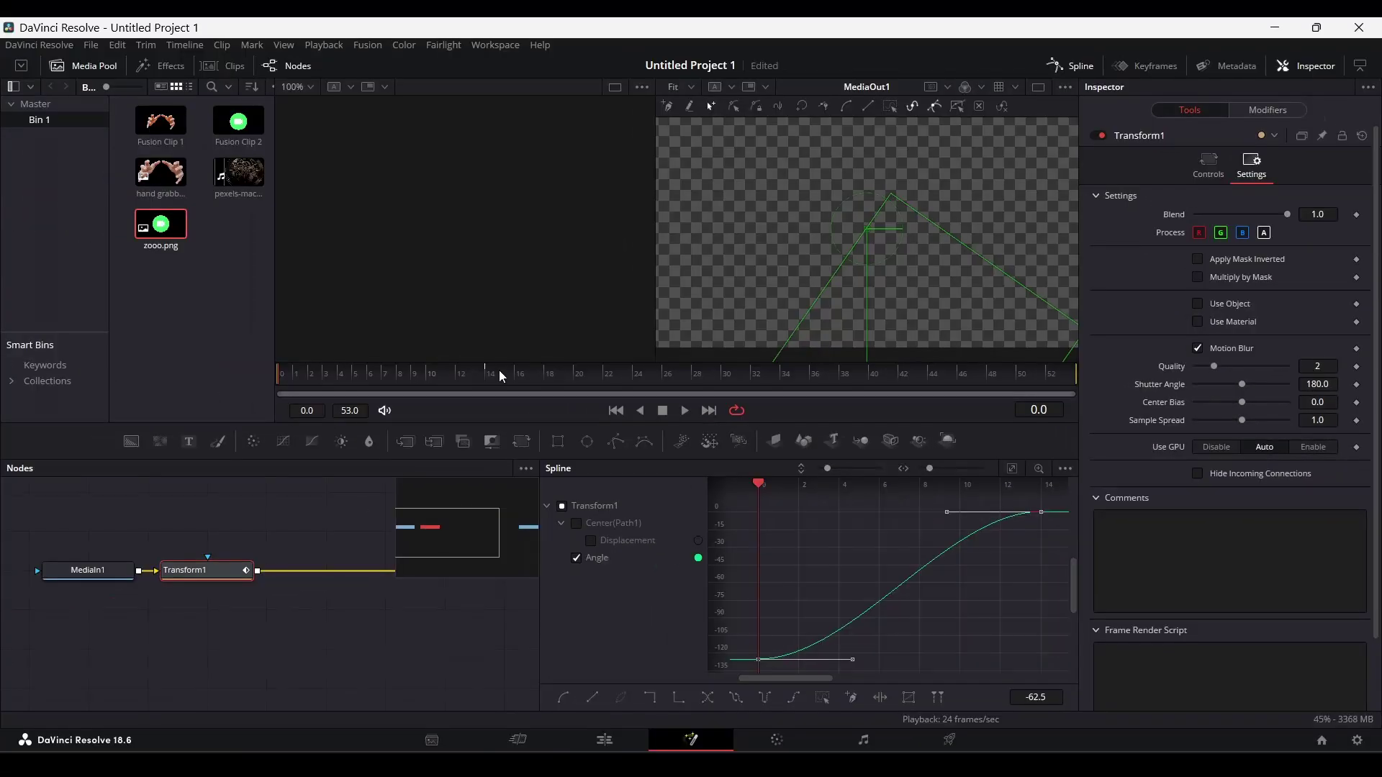
left_click(458, 373)
left_click_drag(456, 374, 431, 368)
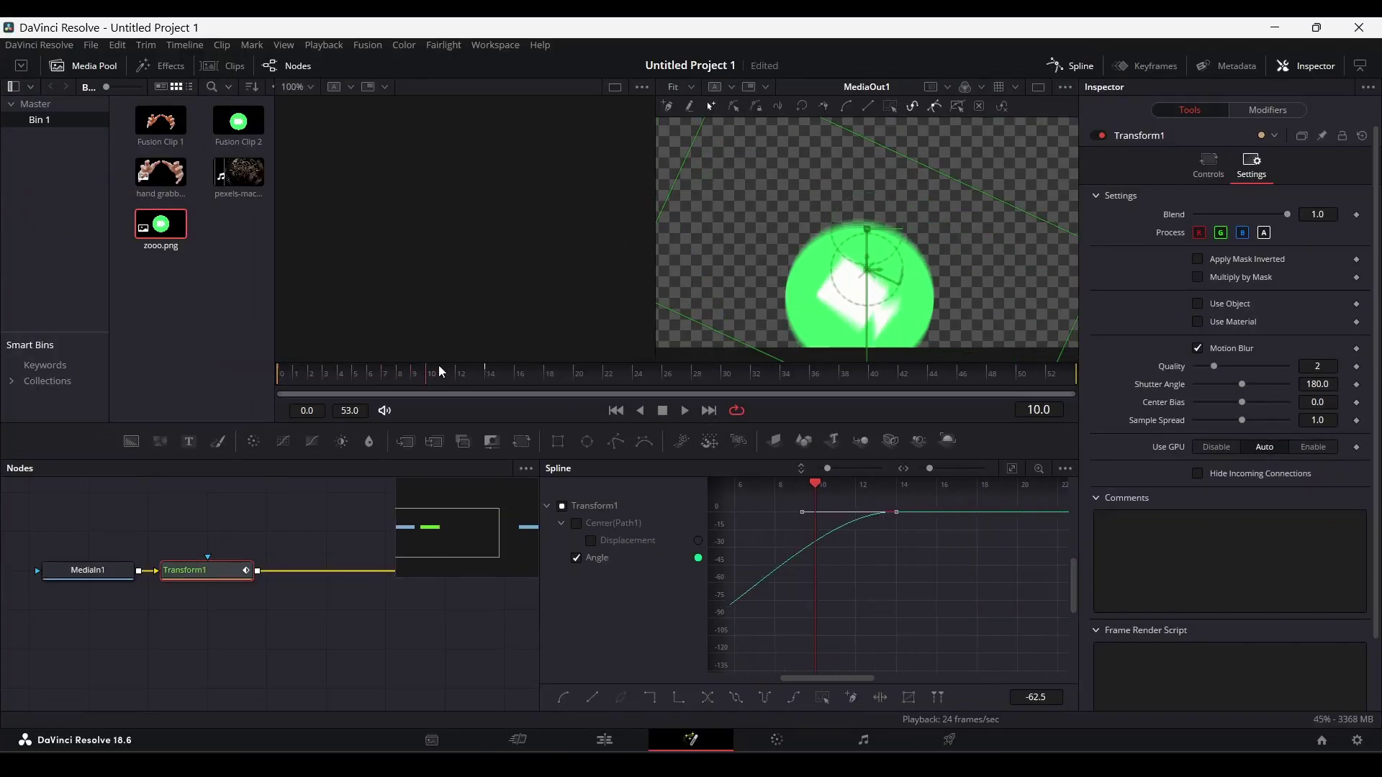
Back on the Edit page, play the blurred spinning icon from near the start
left_click(604, 739)
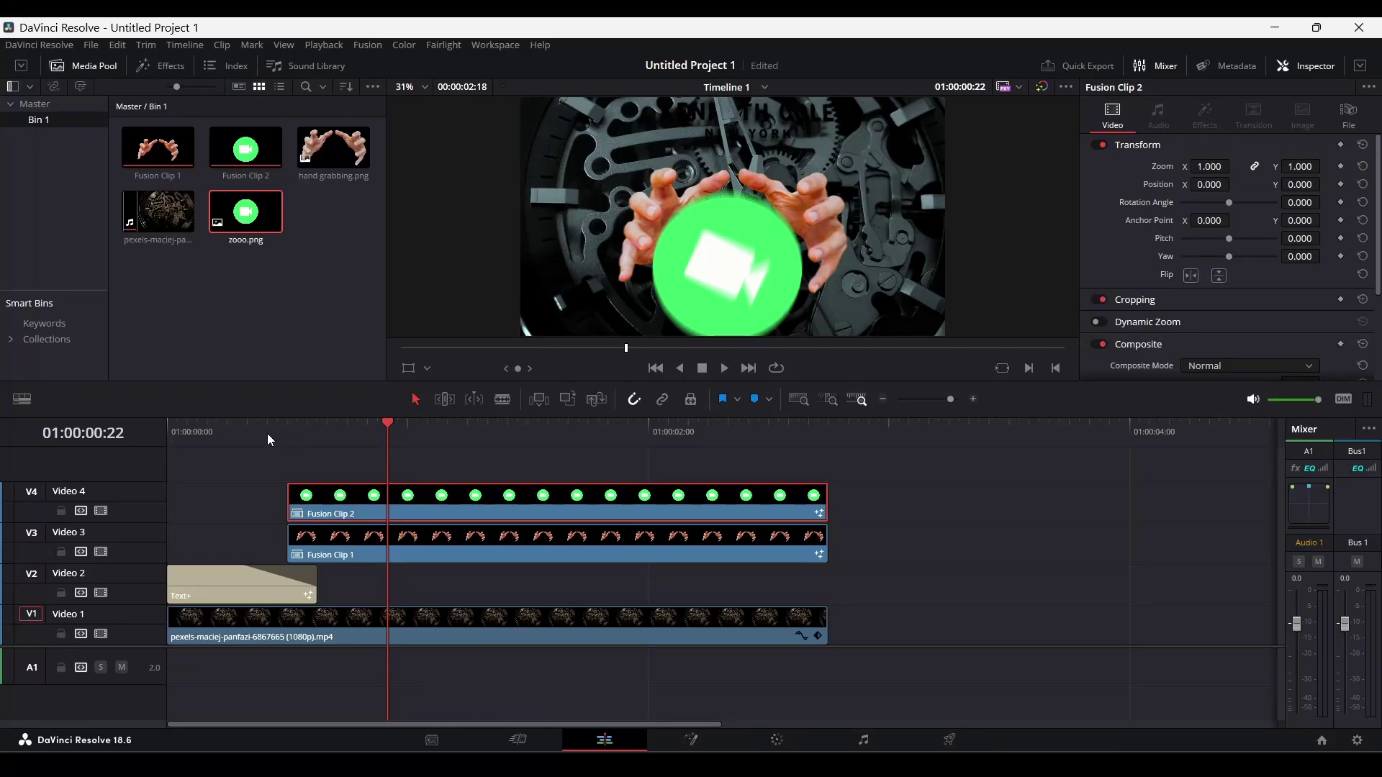
left_click(234, 431)
key("space")
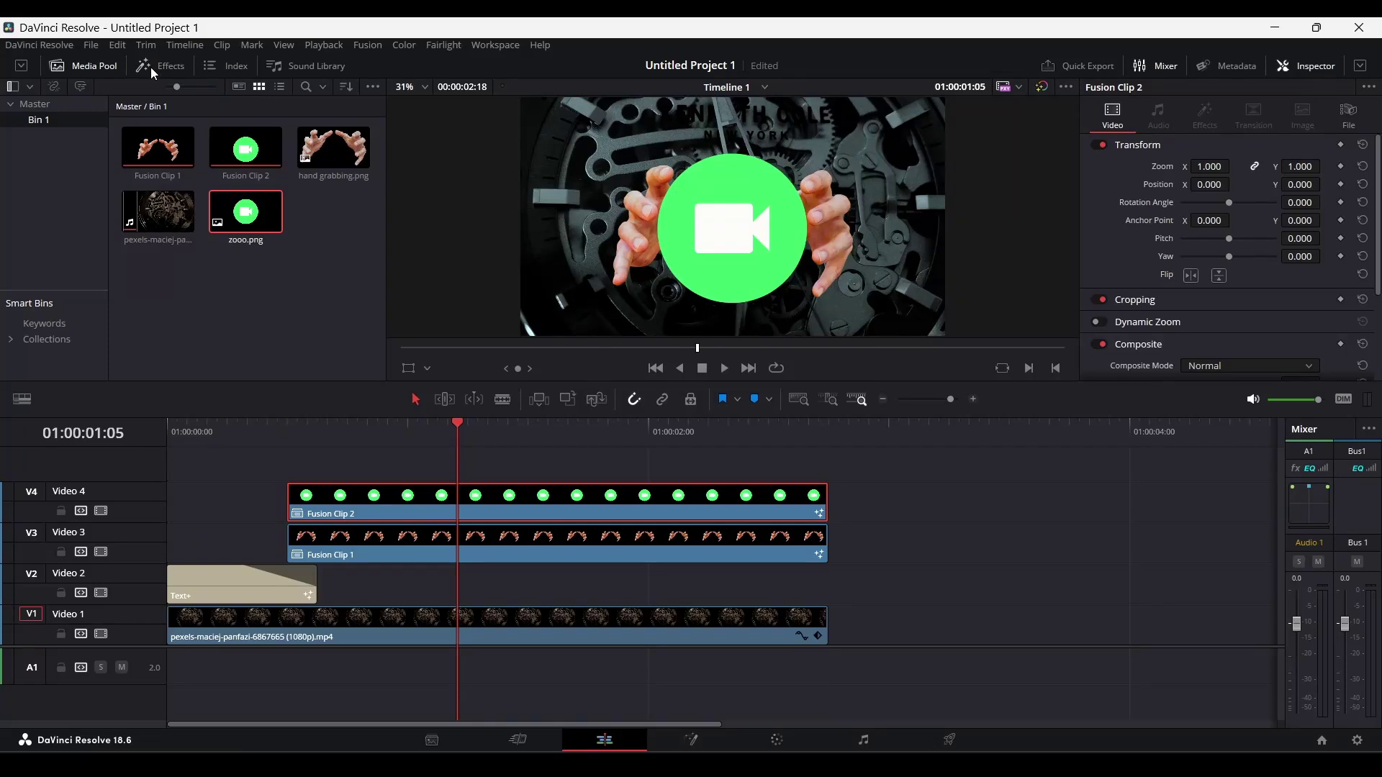
Add a Text+ title from the effects library onto a new top track and select it
left_click(150, 67)
mouse_move(180, 269)
left_mouse_down()
mouse_move(440, 416)
mouse_move(454, 451)
left_mouse_up()
key("Down")
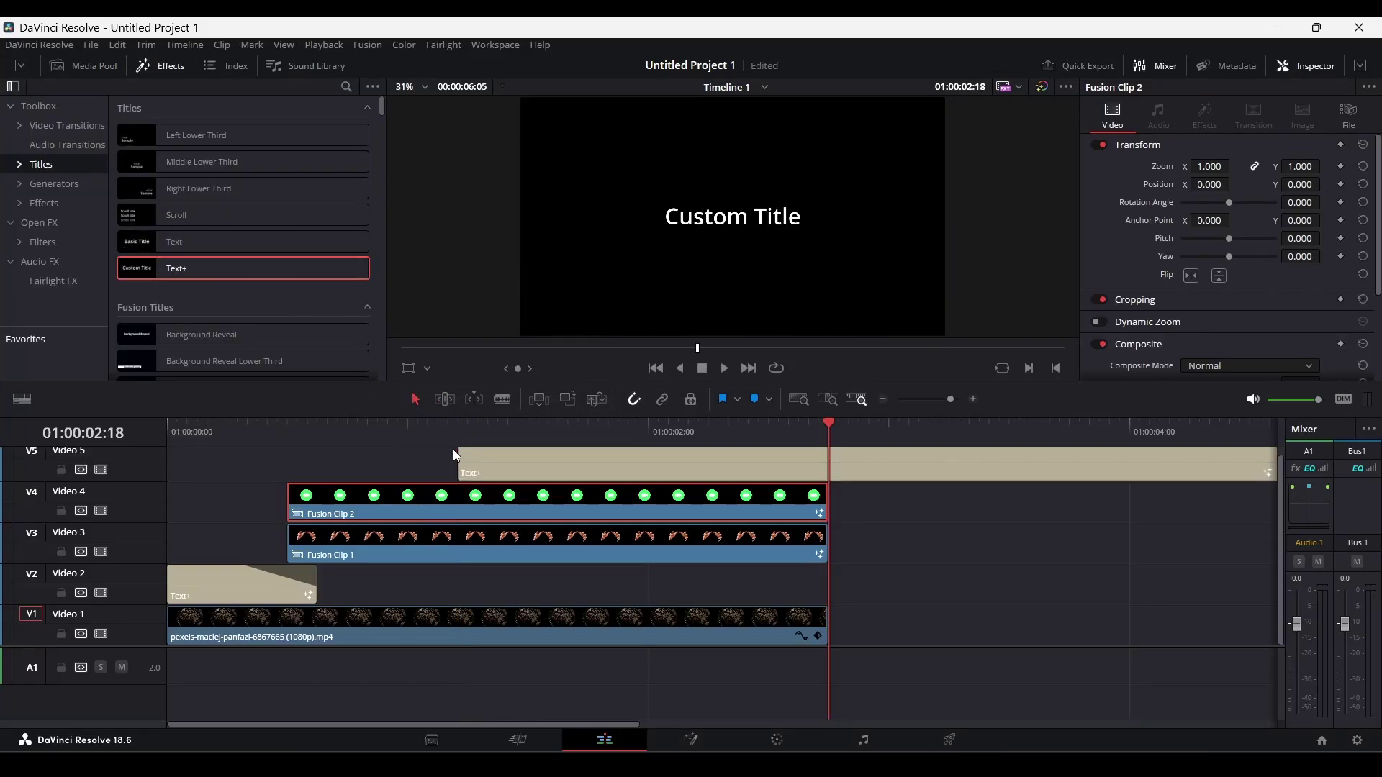
left_click(486, 465)
key("Up")
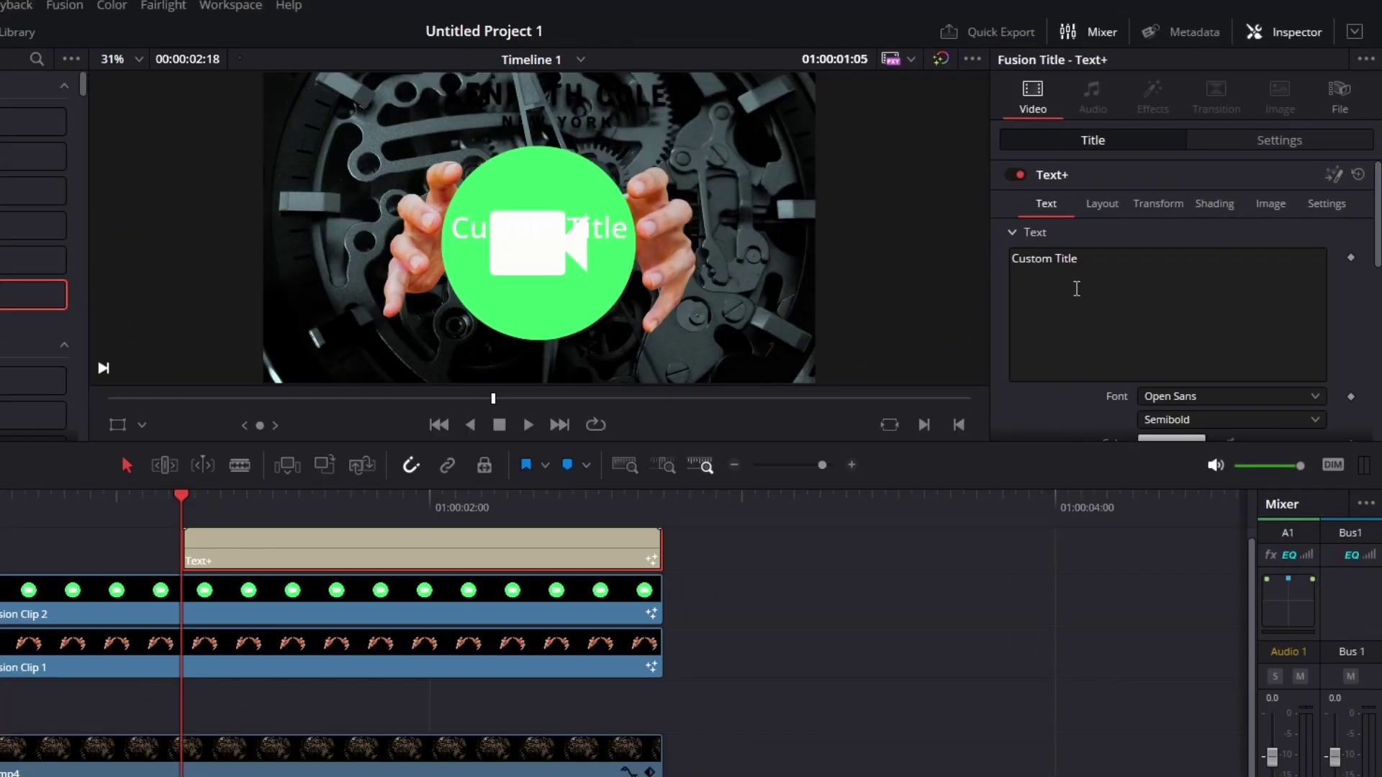
Replace 'Custom Title' with 50% and set the font style to Open Sans Extrabold
triple_click(1087, 272)
key("BackSpace")
type("50")
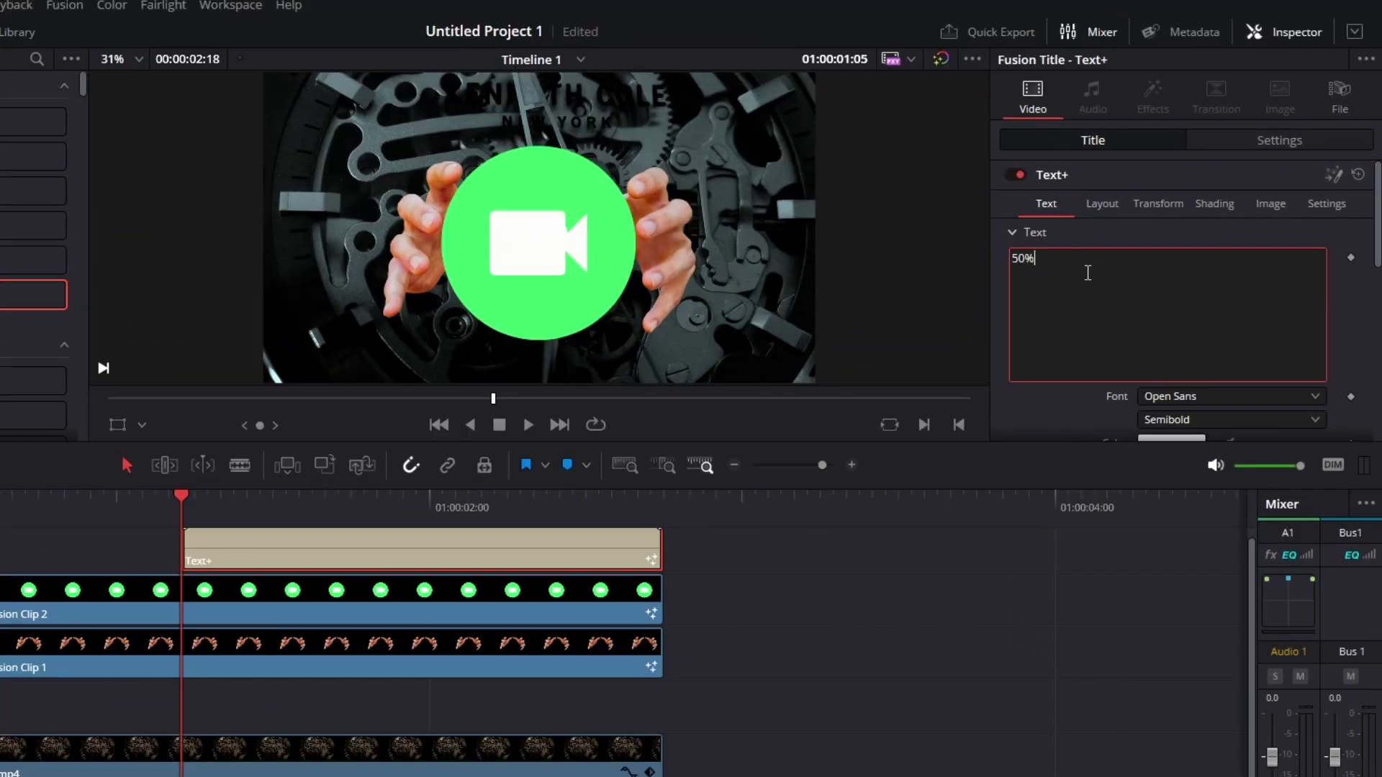
left_click(1181, 417)
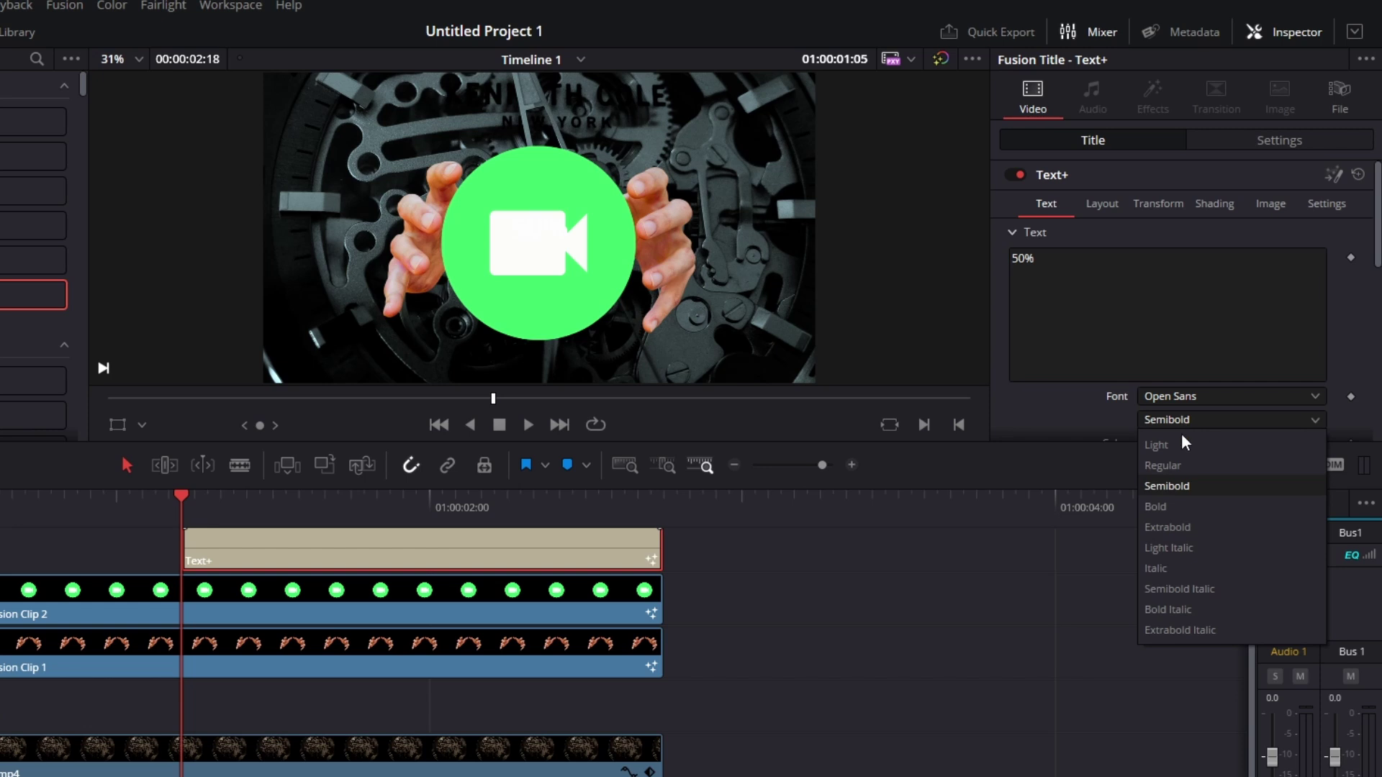
left_click(1178, 528)
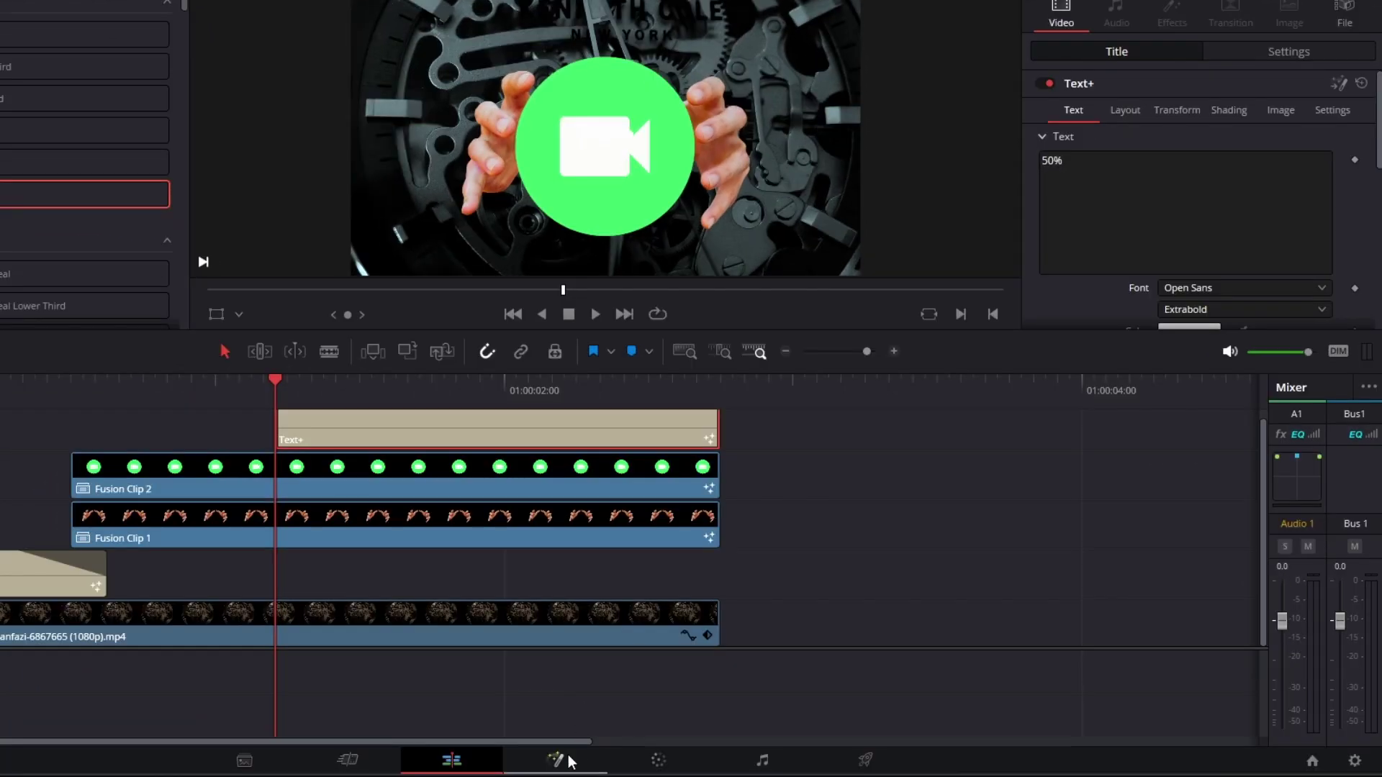
In Fusion, enlarge the 50% text to size 0.34 and raise its layout Center Y to 0.706
left_click(554, 764)
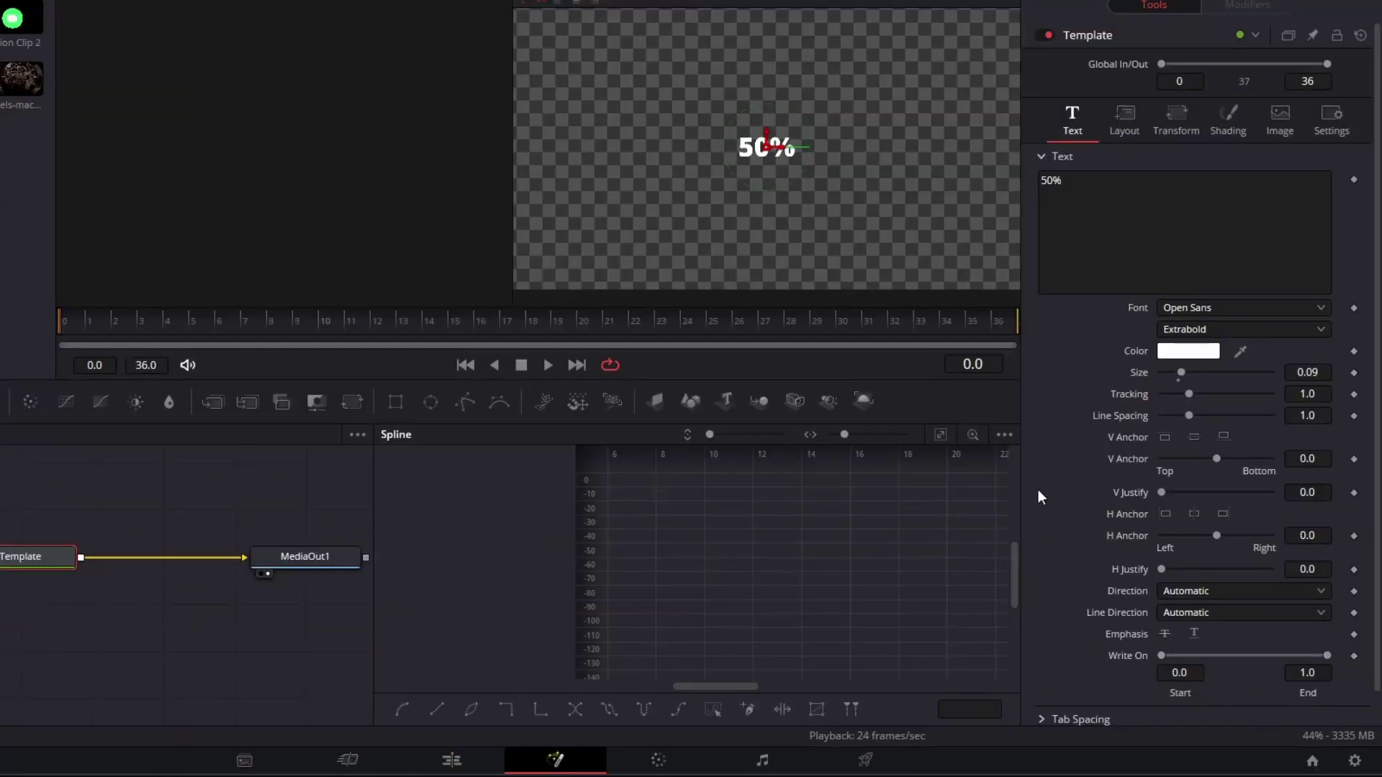
left_click_drag(1198, 374, 1274, 372)
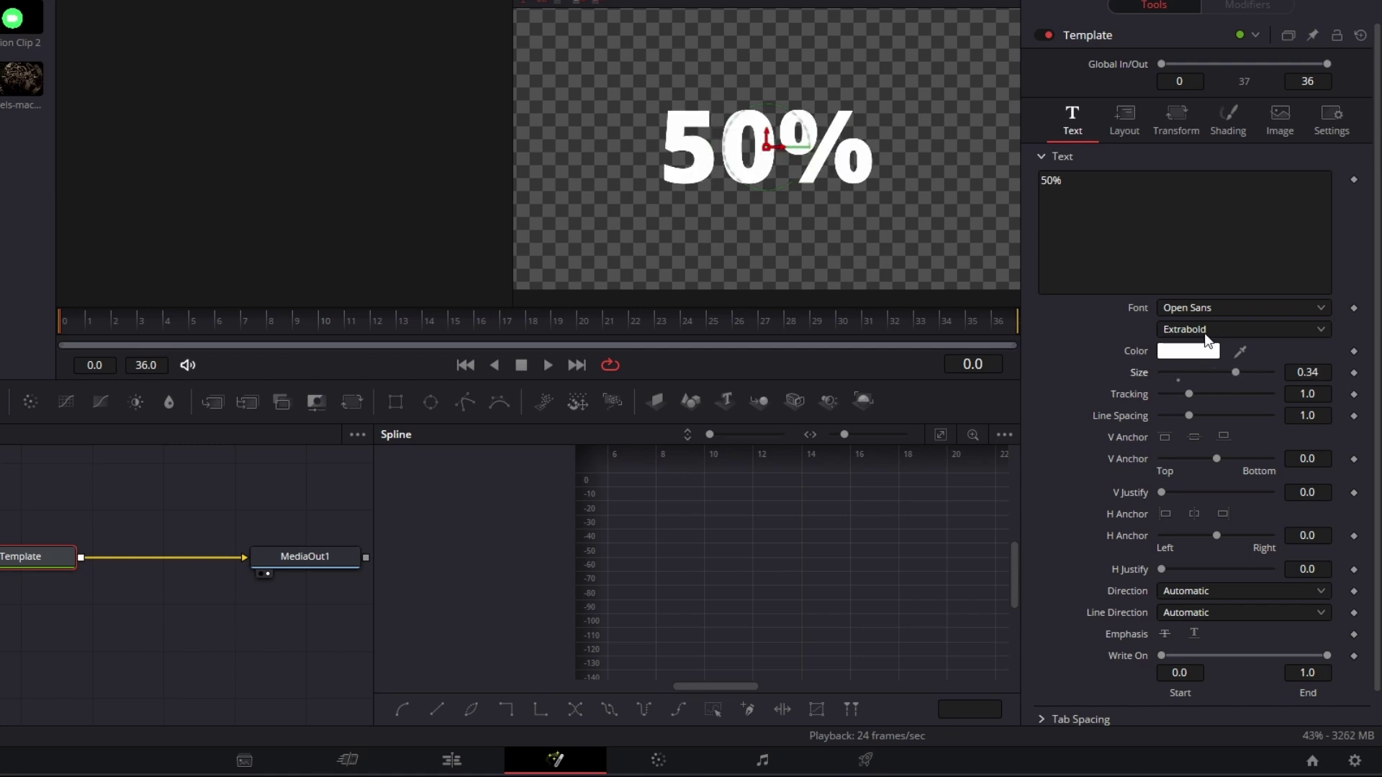
left_click(1125, 124)
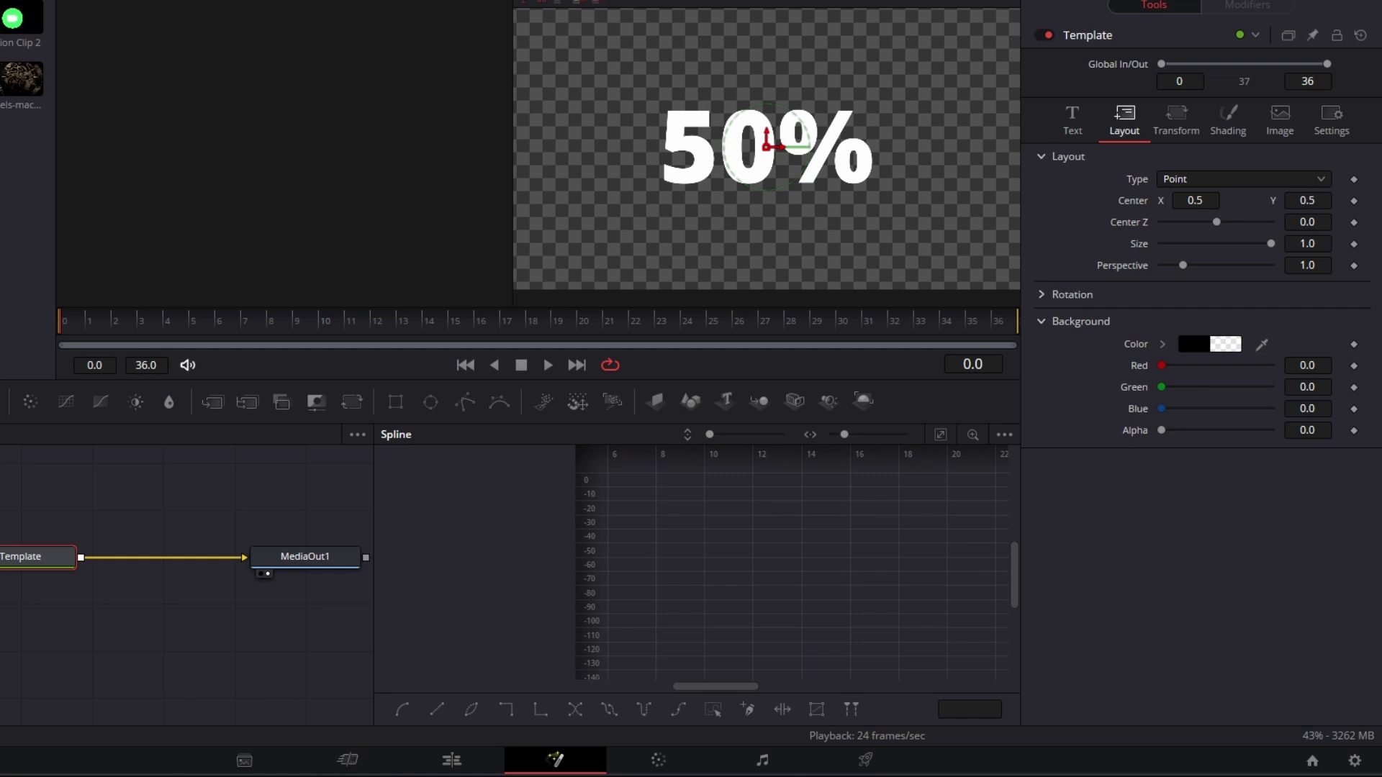
left_click_drag(767, 133, 766, 76)
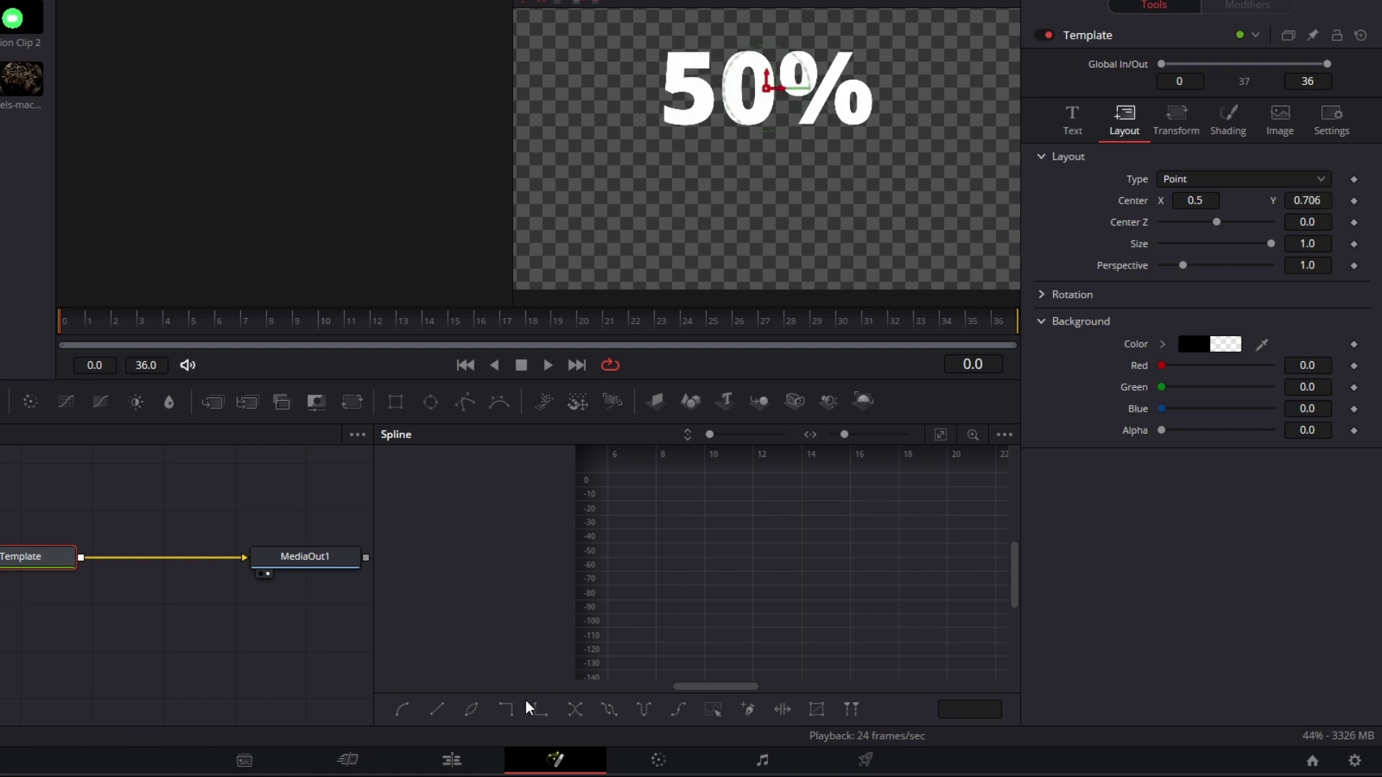
On the Edit page, set the title clip's Position X to 40 and raise its Y
left_click(451, 760)
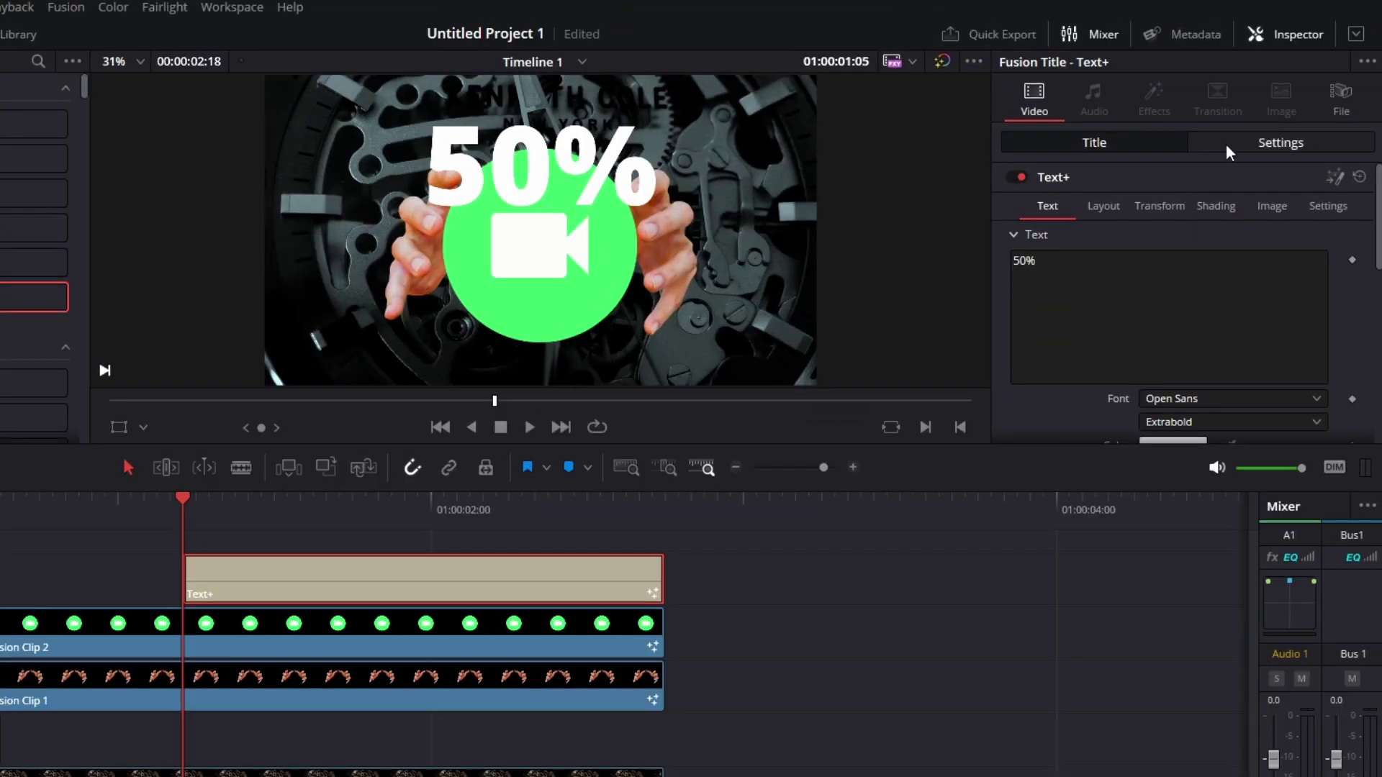
left_click(1228, 141)
left_click_drag(1161, 229, 1192, 228)
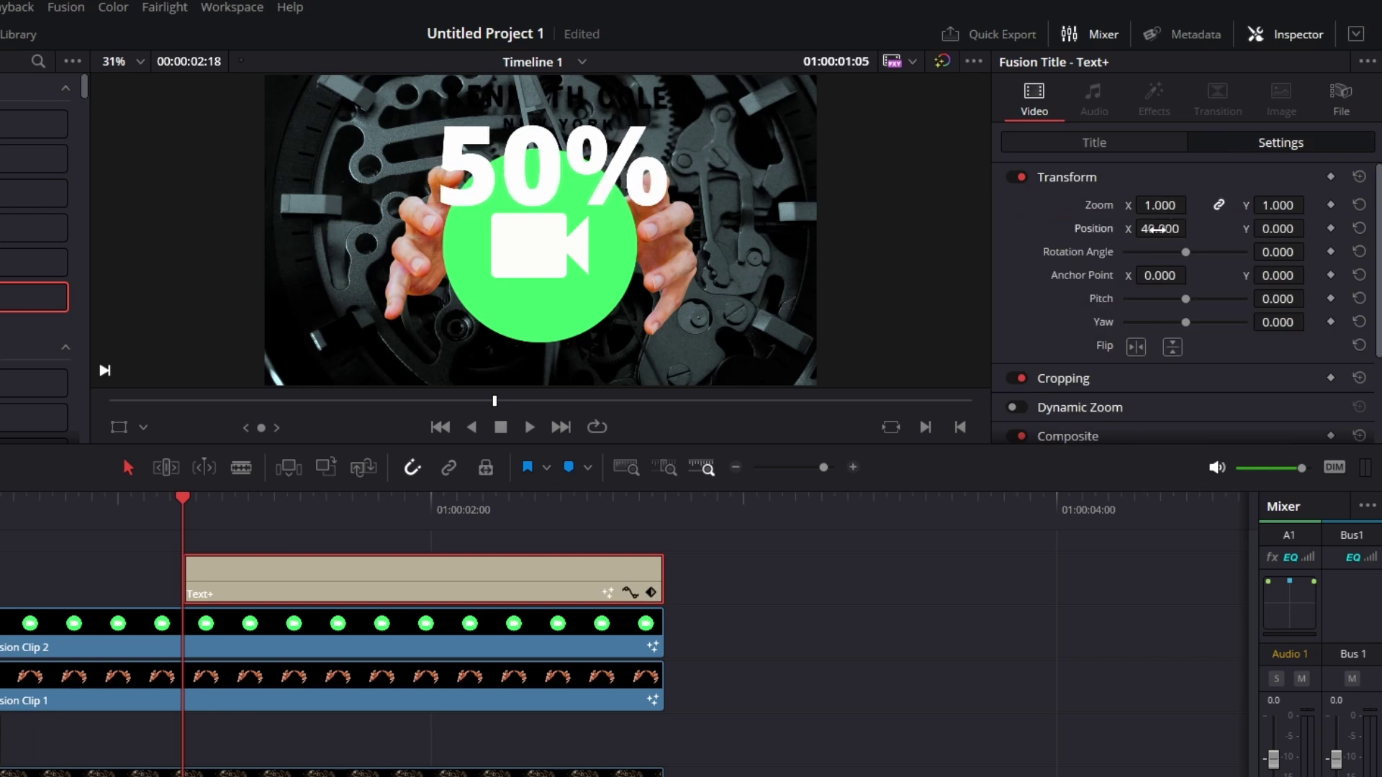
left_click_drag(1263, 229, 1317, 228)
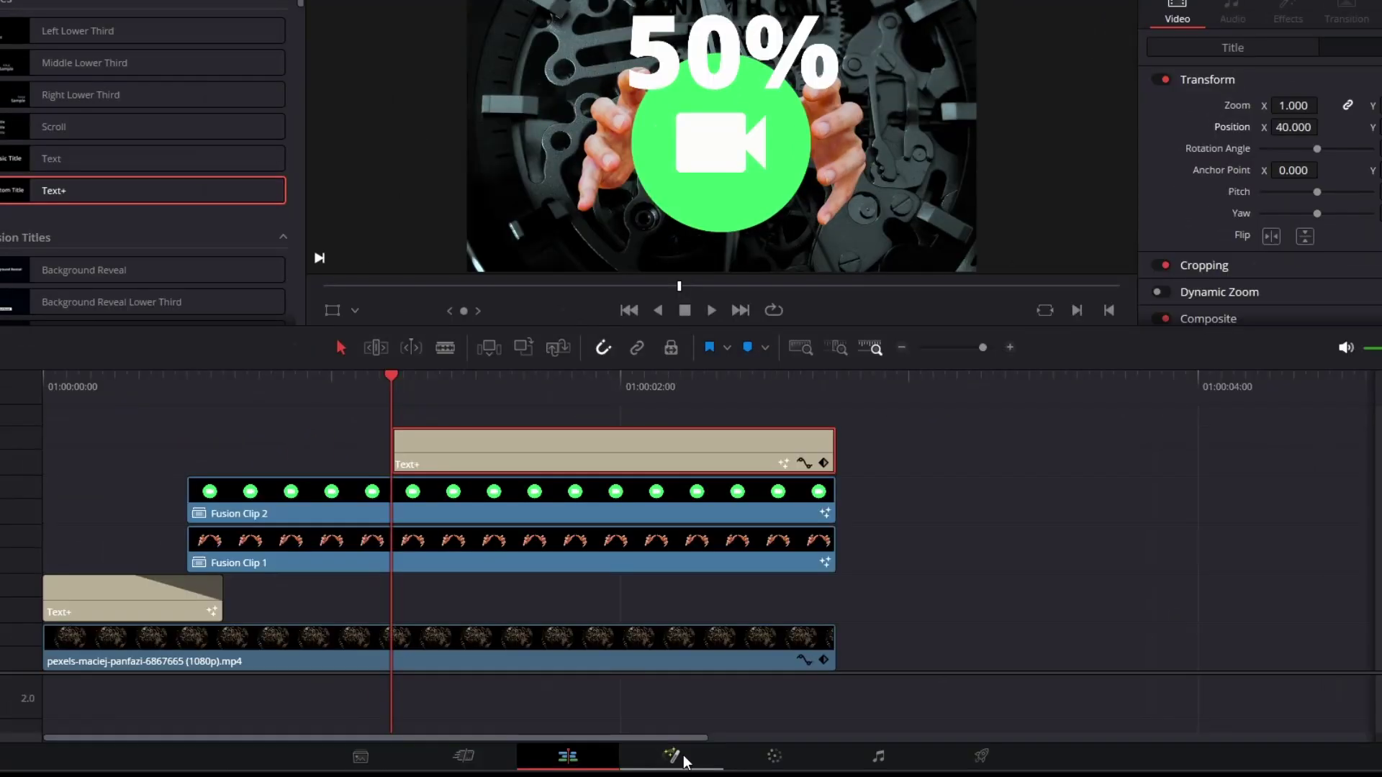
Add a Transform after the text with a Center keyframe at frame 10, lowered to Y 0.219 at frame 0
left_click(677, 757)
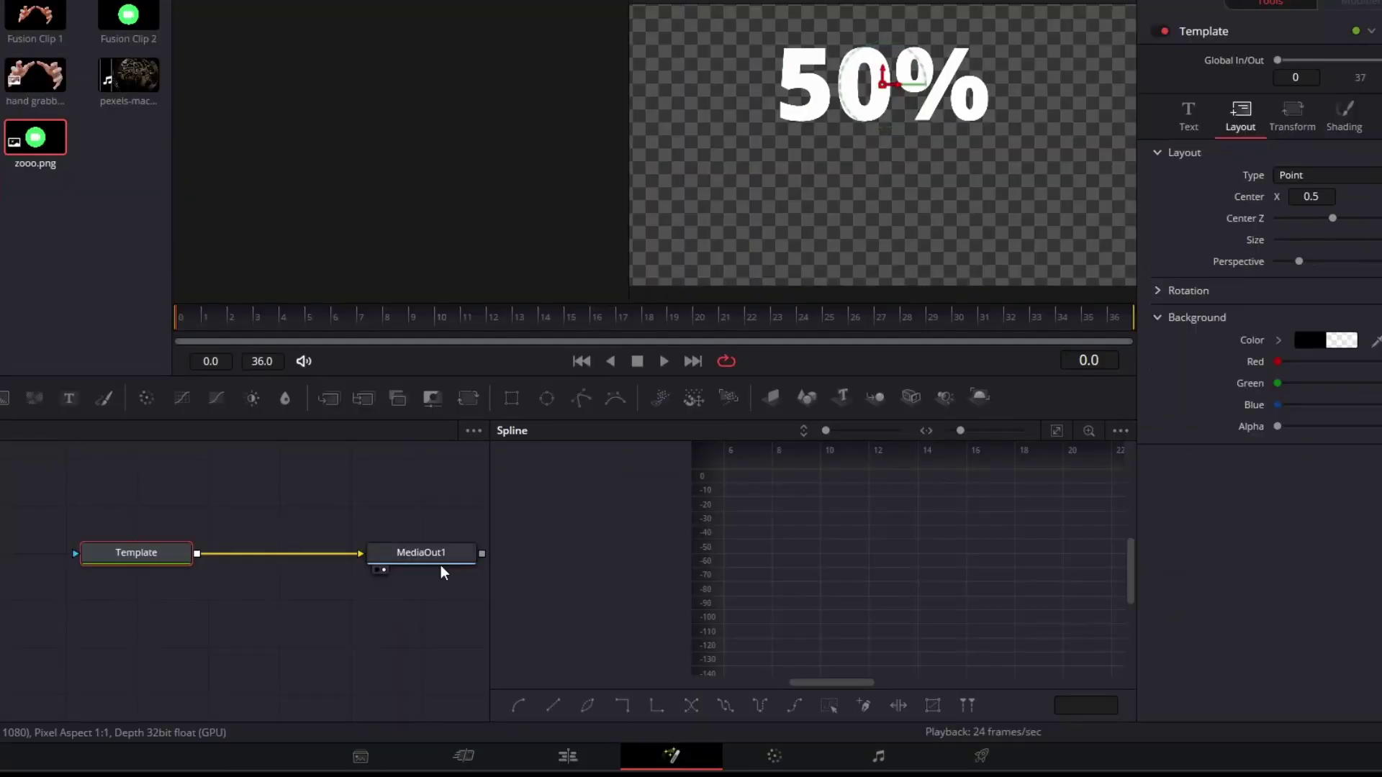
left_click(439, 321)
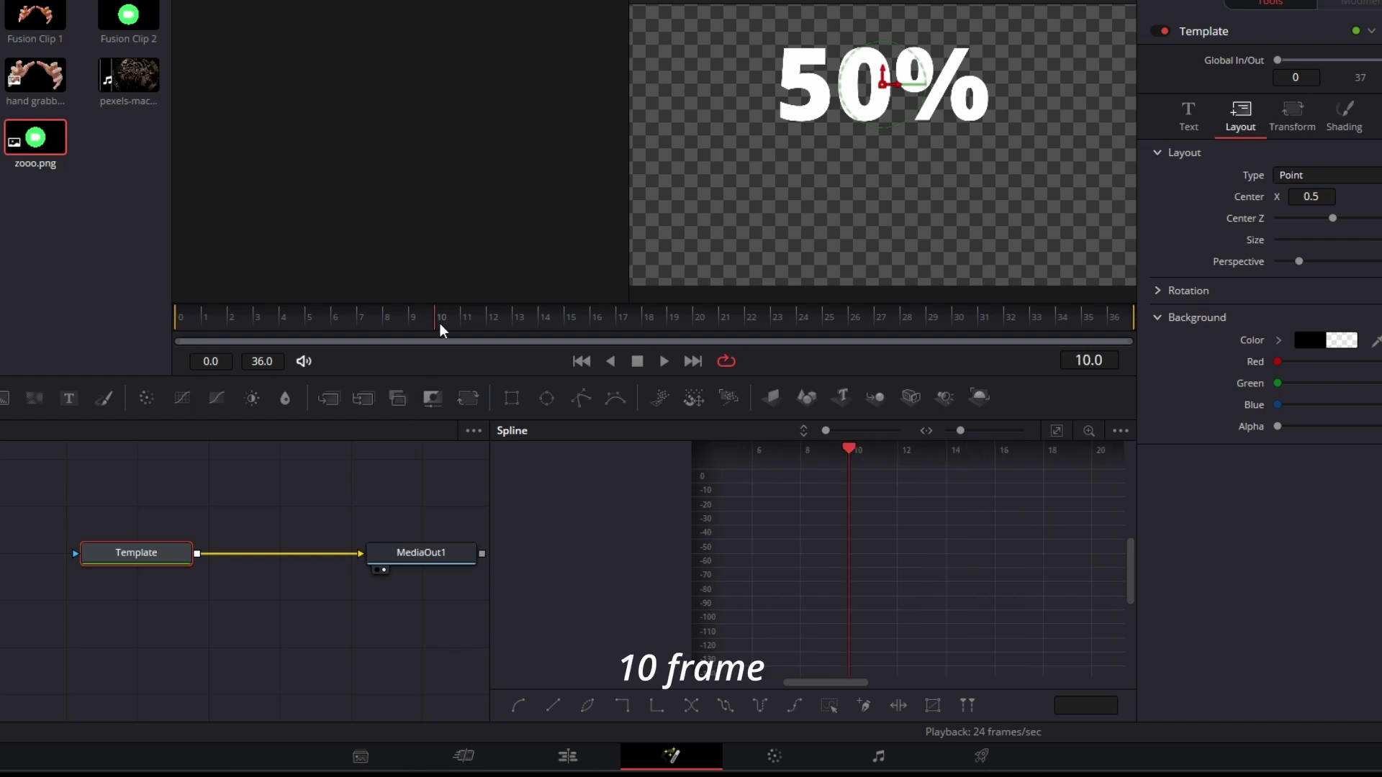
left_click(466, 395)
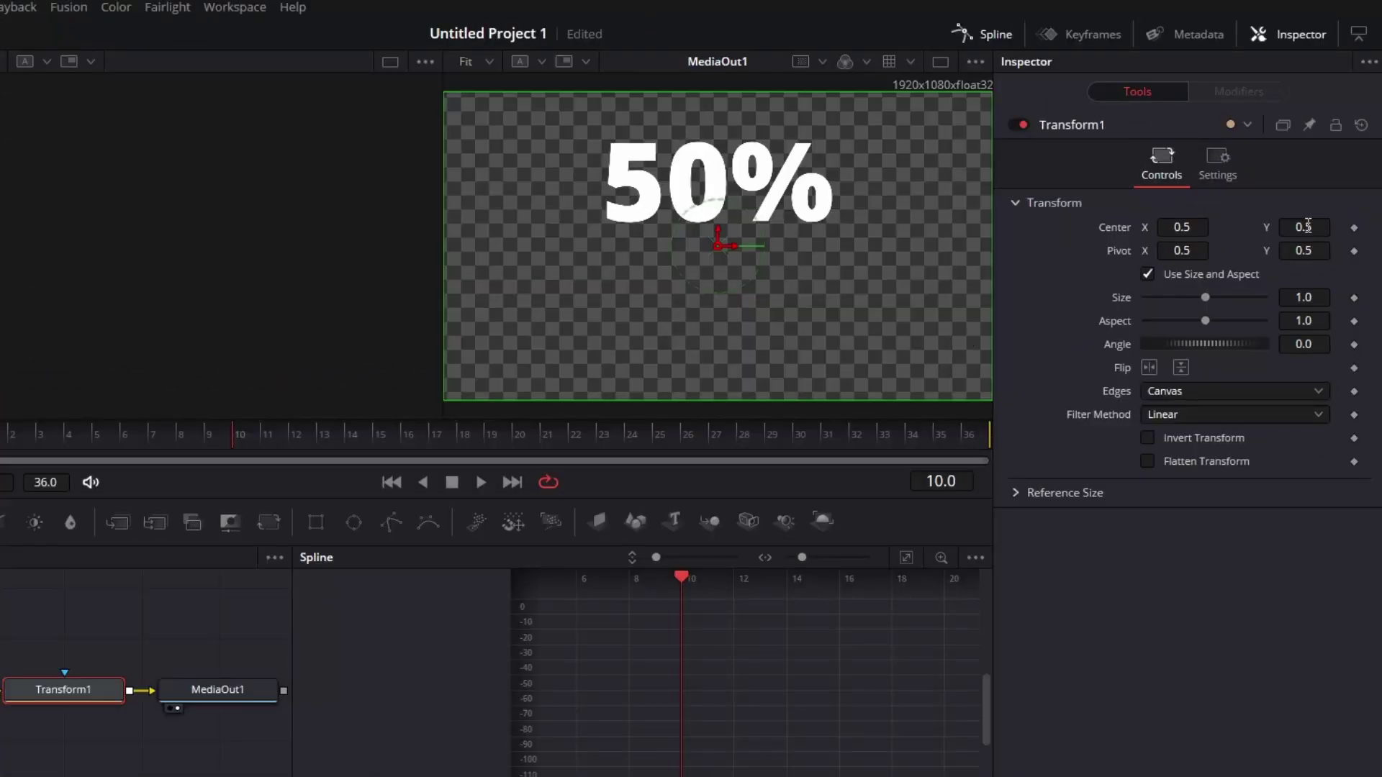
left_click(1354, 229)
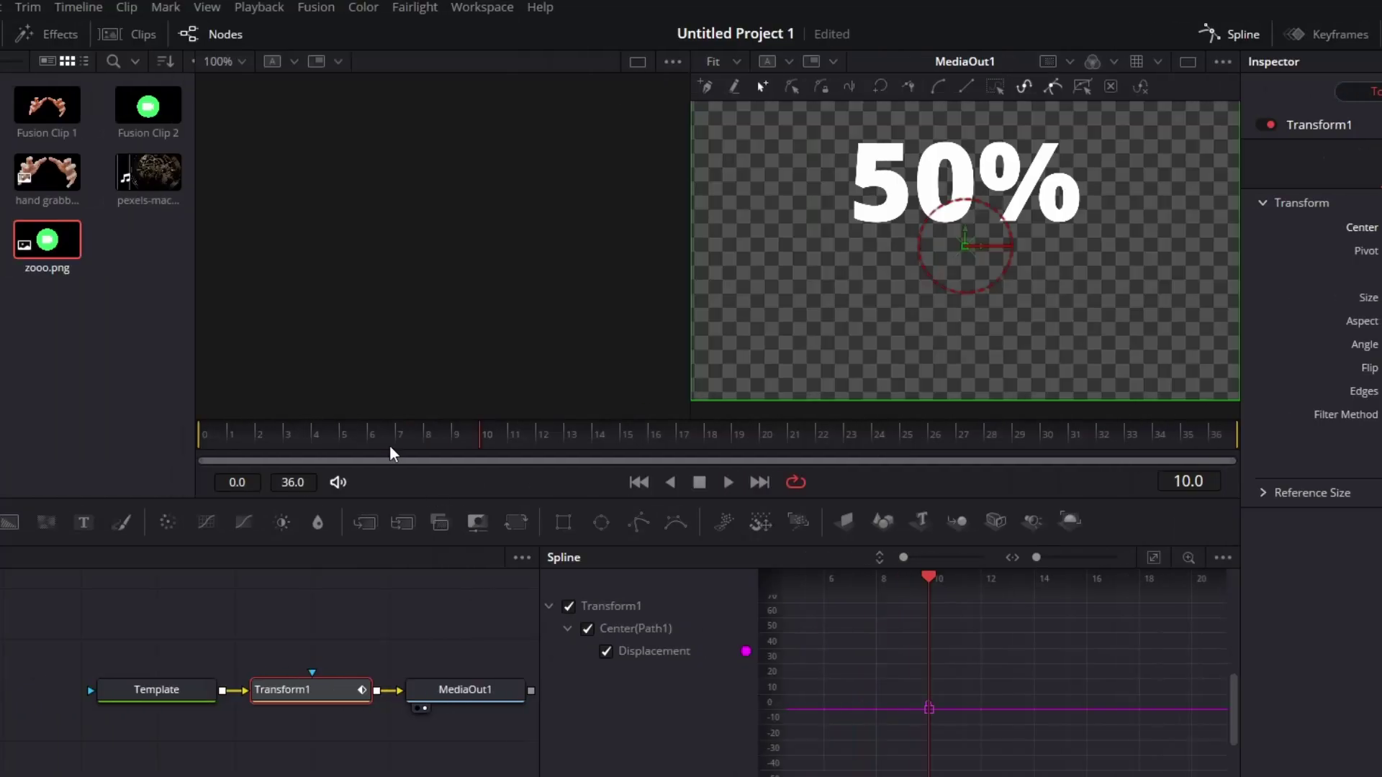
left_click(385, 442)
left_click_drag(386, 442, 217, 450)
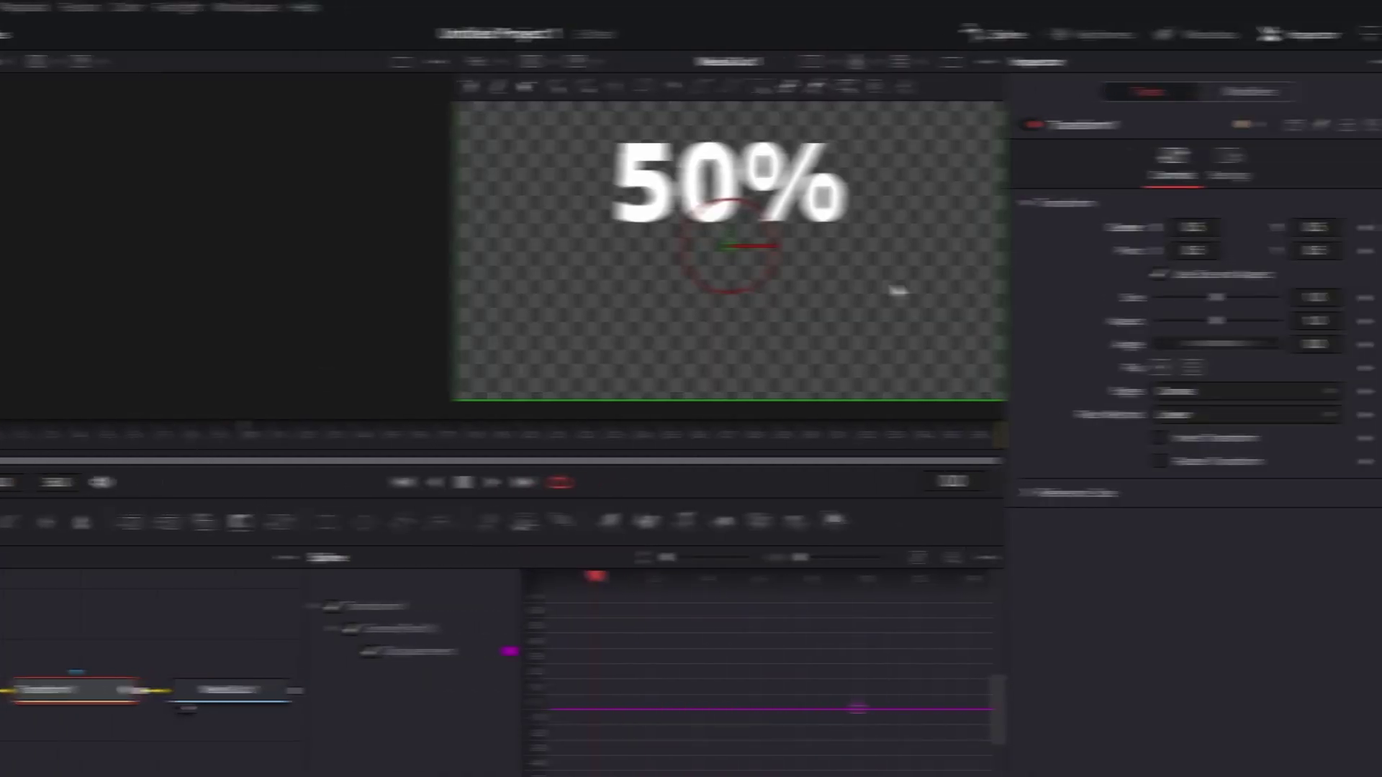
scroll(1306, 224, "down", 10)
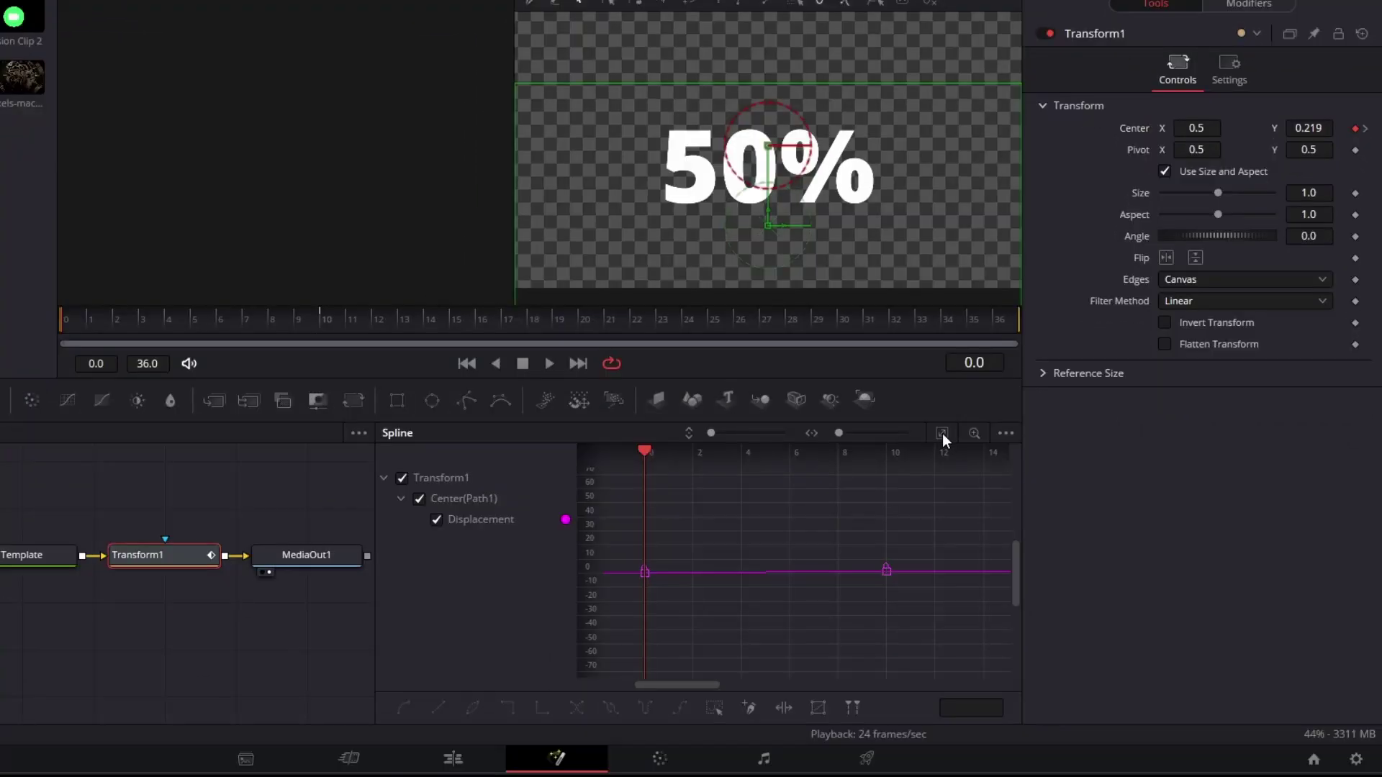
Ease the Center keyframes with Shift+S, then add a Rectangle mask moved up to Y 0.794
left_click(943, 433)
key("ctrl+a")
key("shift+s")
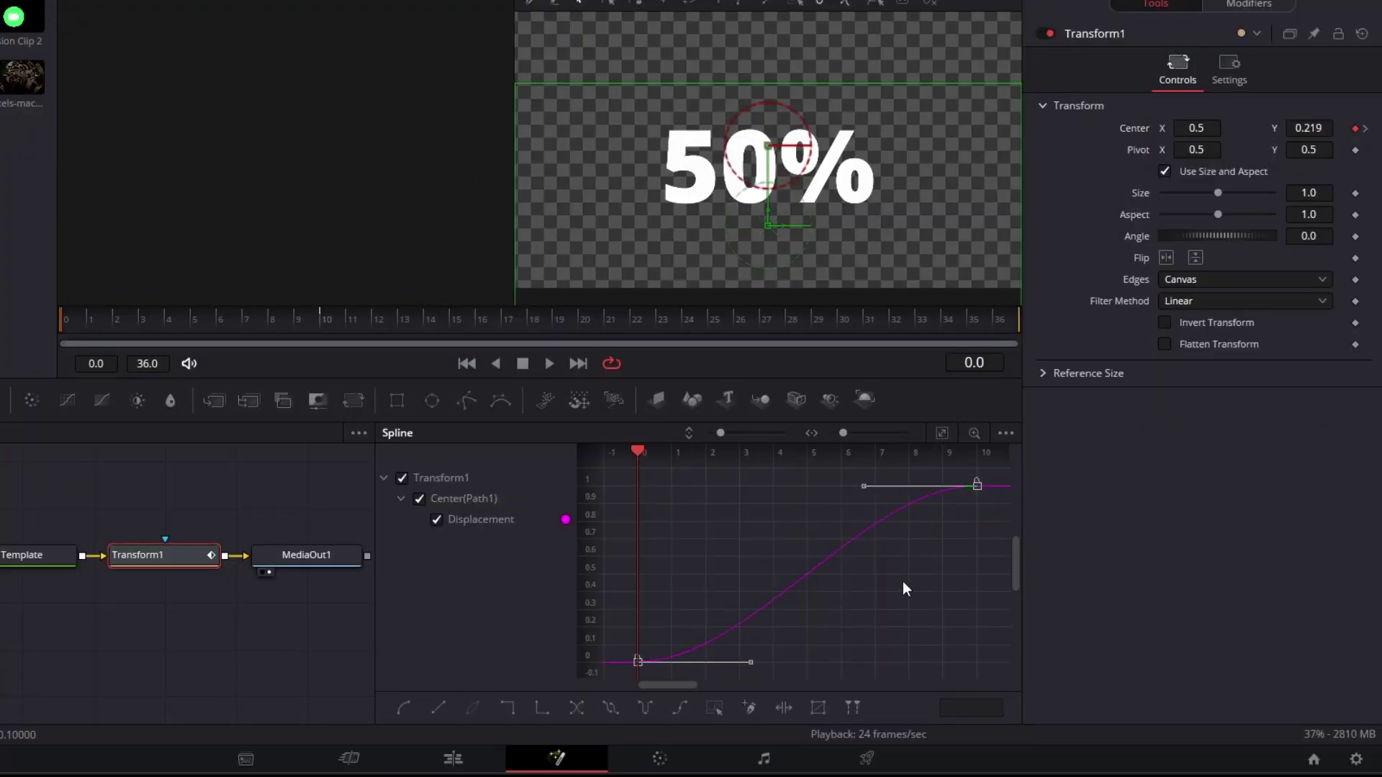
left_click_drag(230, 325, 329, 322)
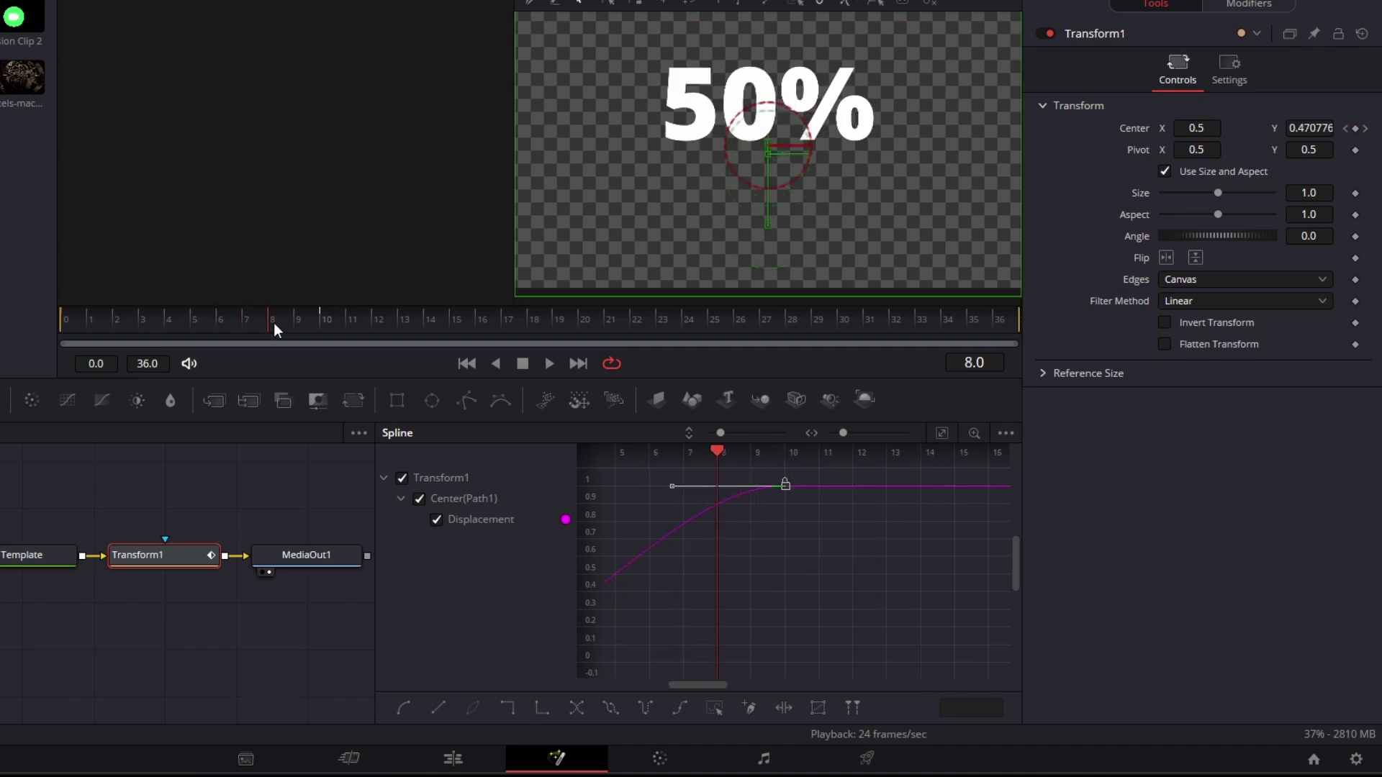
left_click(396, 400)
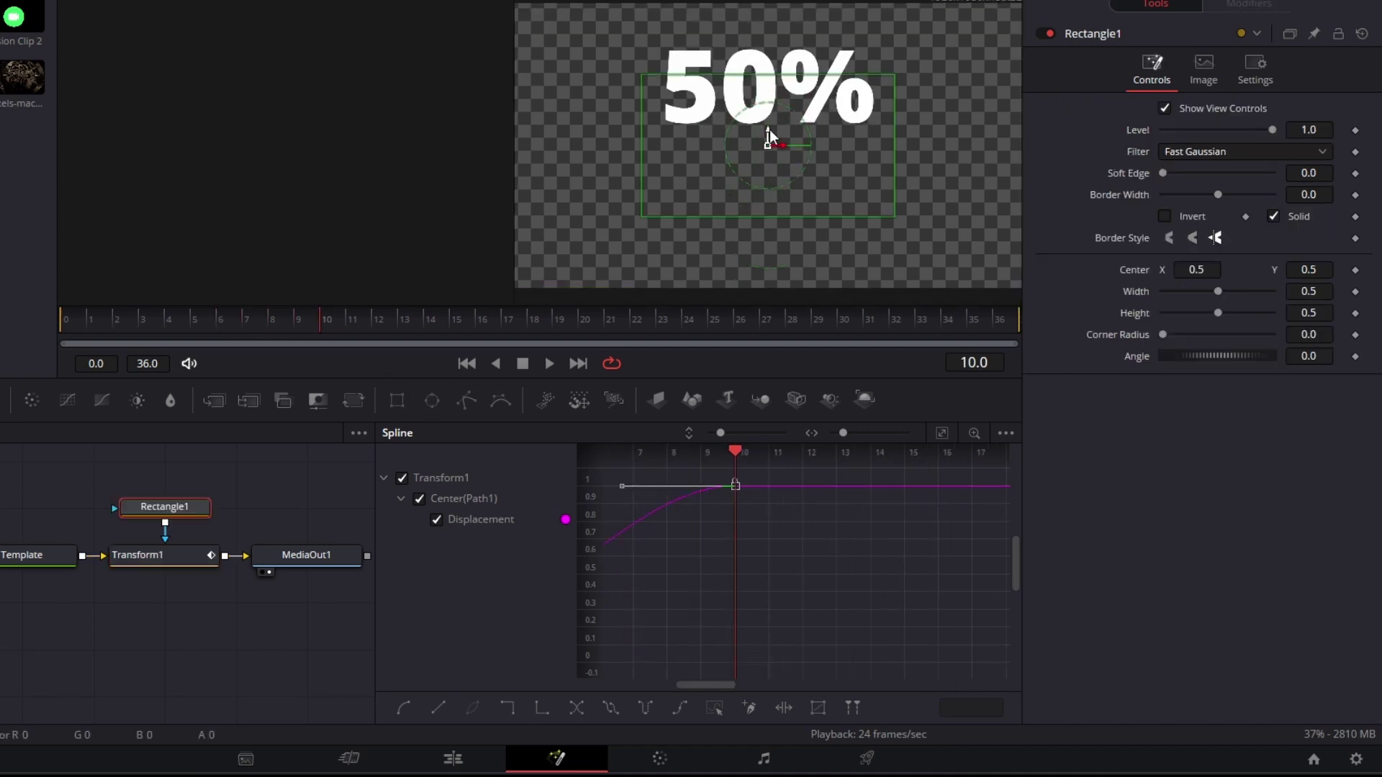
left_click_drag(770, 130, 758, 52)
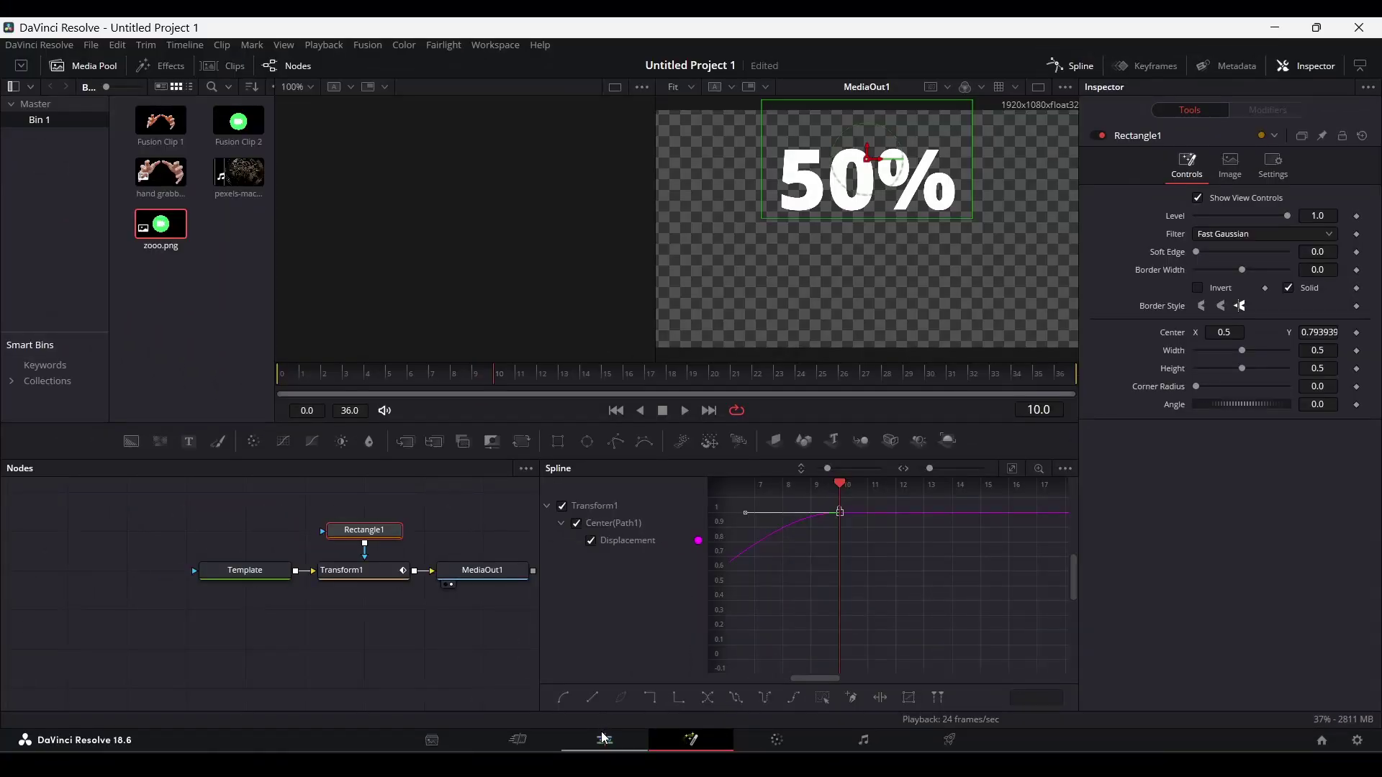
Return to the Edit page and play the 50% title's pop-in animation
left_click(603, 739)
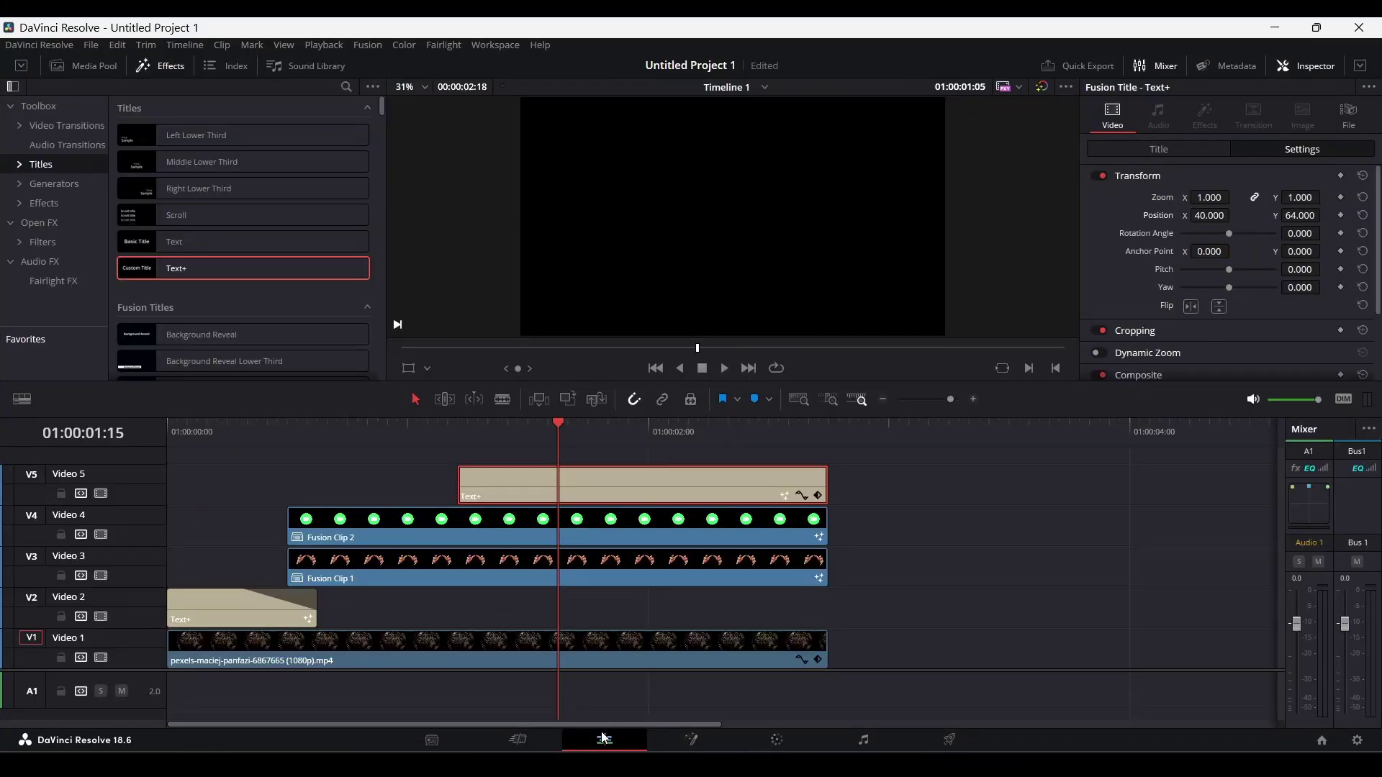
left_click(393, 431)
key("space")
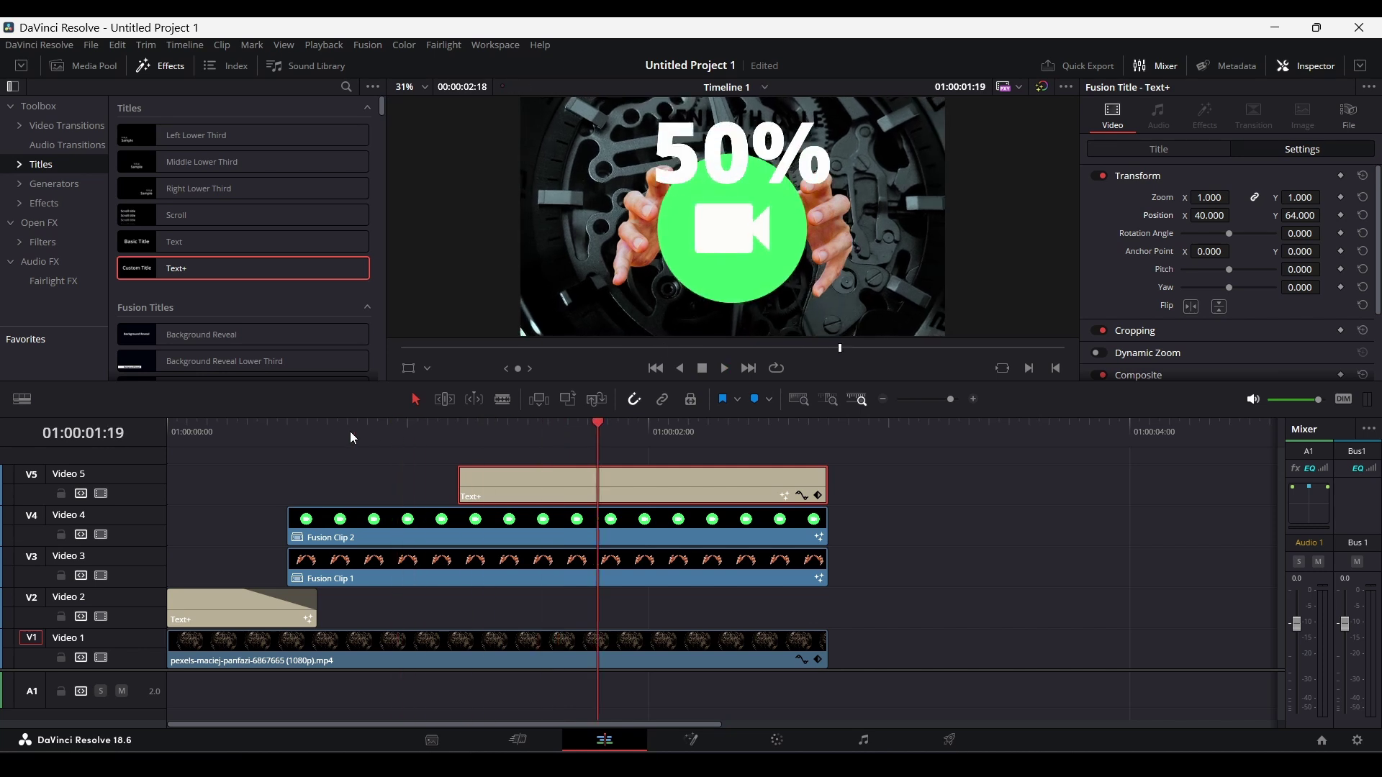
key("j")
Move the 50% Text+ clip from Video 5 down to Video 2 and play from the start
left_click_drag(504, 490, 486, 605)
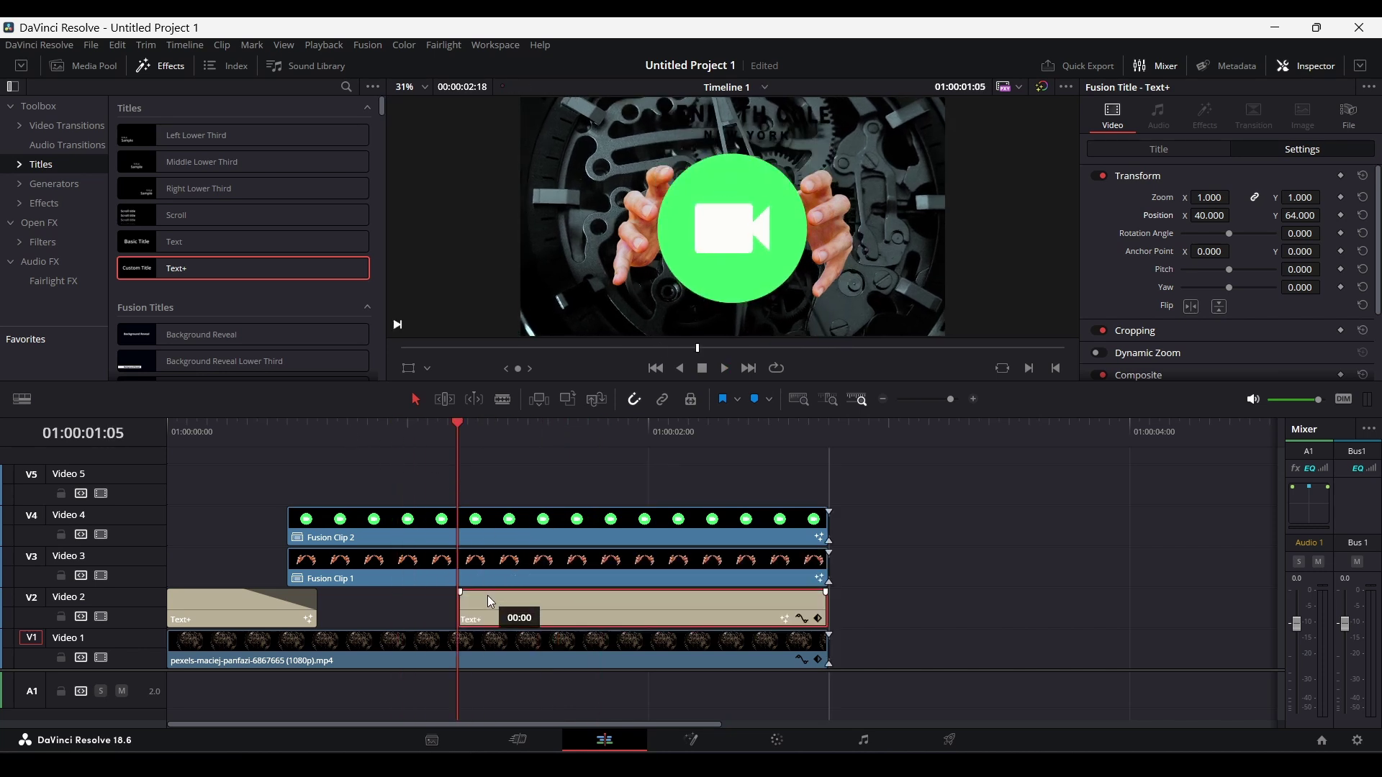
left_click(219, 424)
key("space")
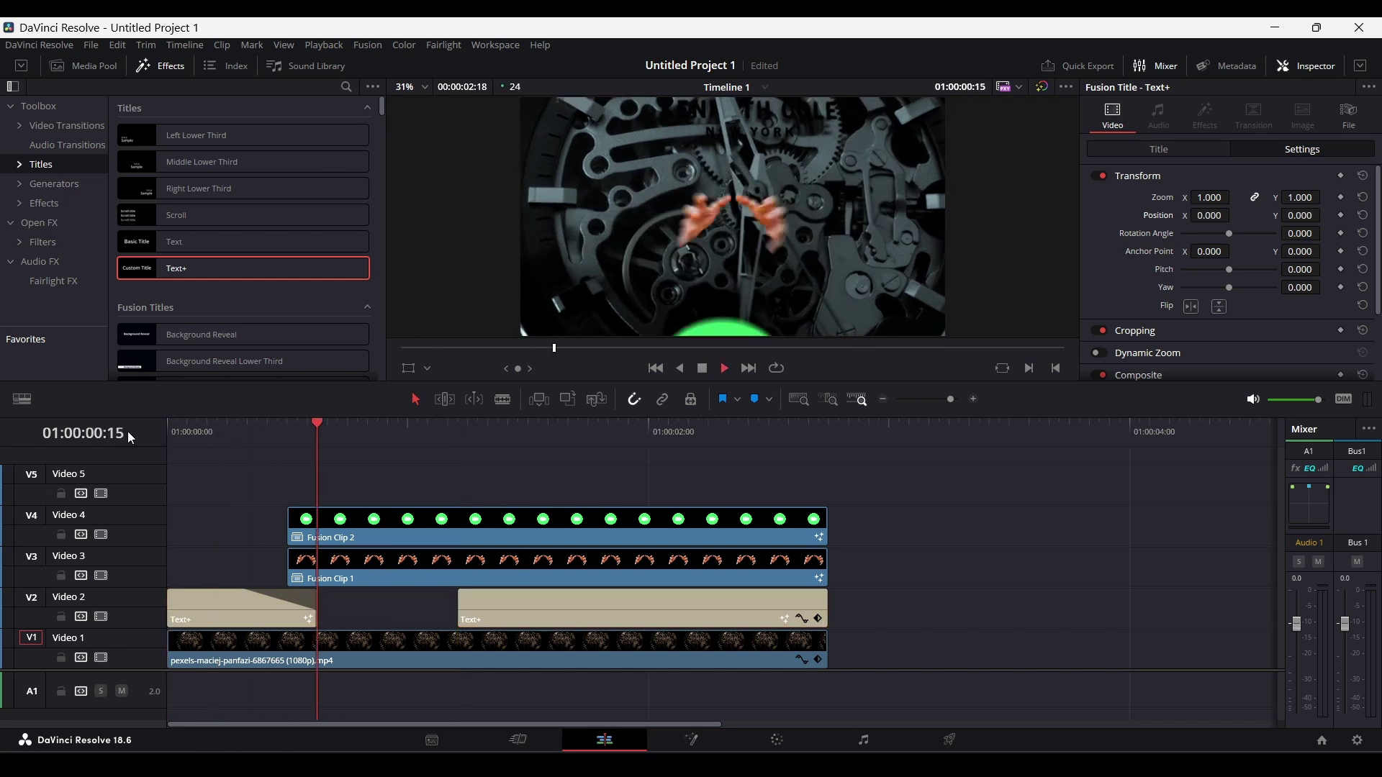